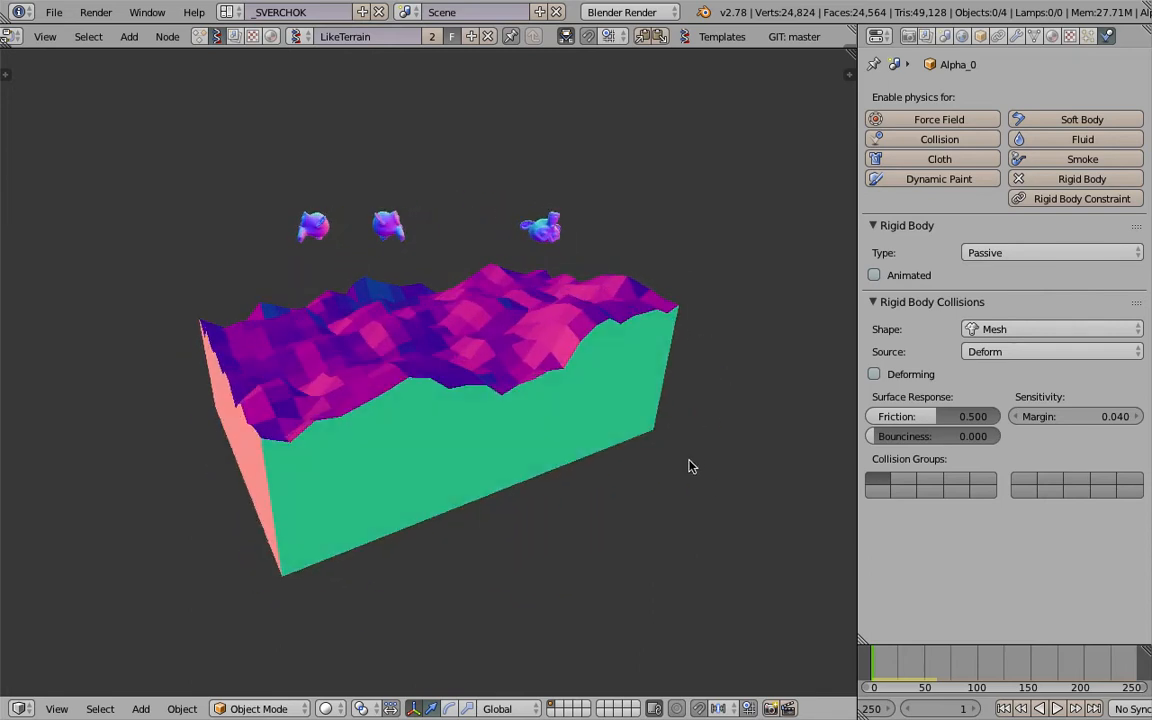
Step: Play the rigid body simulation and examine the monkeys on the moving terrain, along with the monkey's and the terrain's physics settings
key(alt+a)
middle_drag(524, 356, 548, 336)
scroll(537, 330, up, 1)
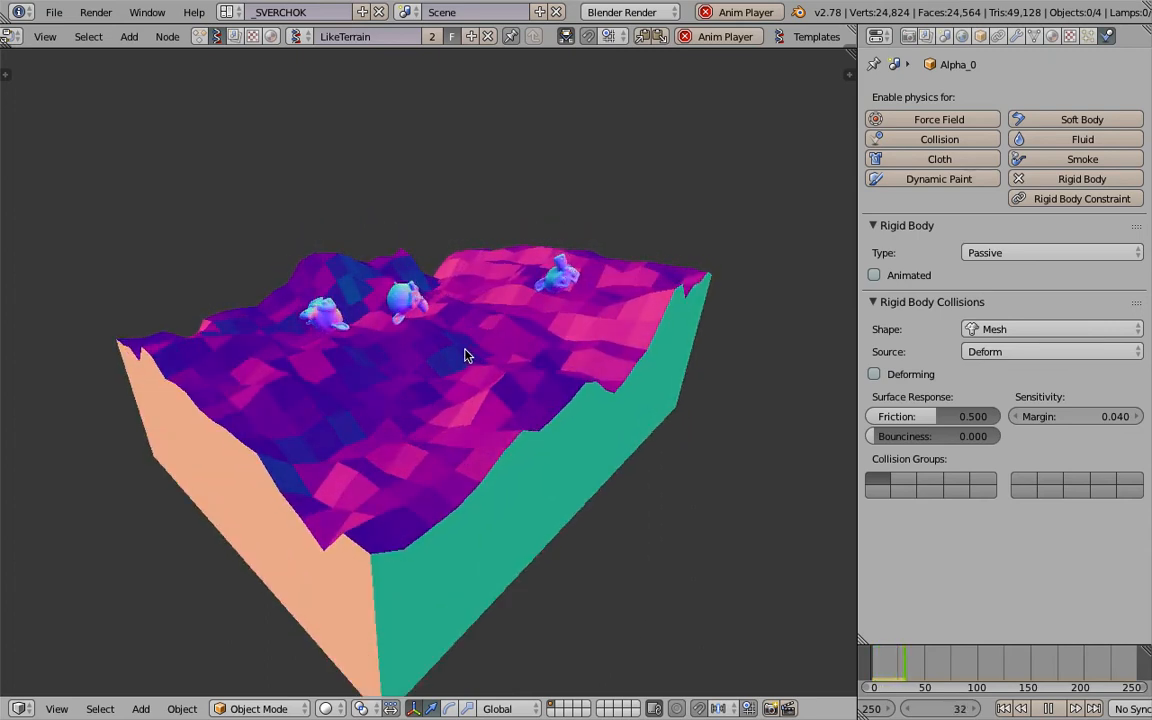
middle_drag(465, 355, 428, 355)
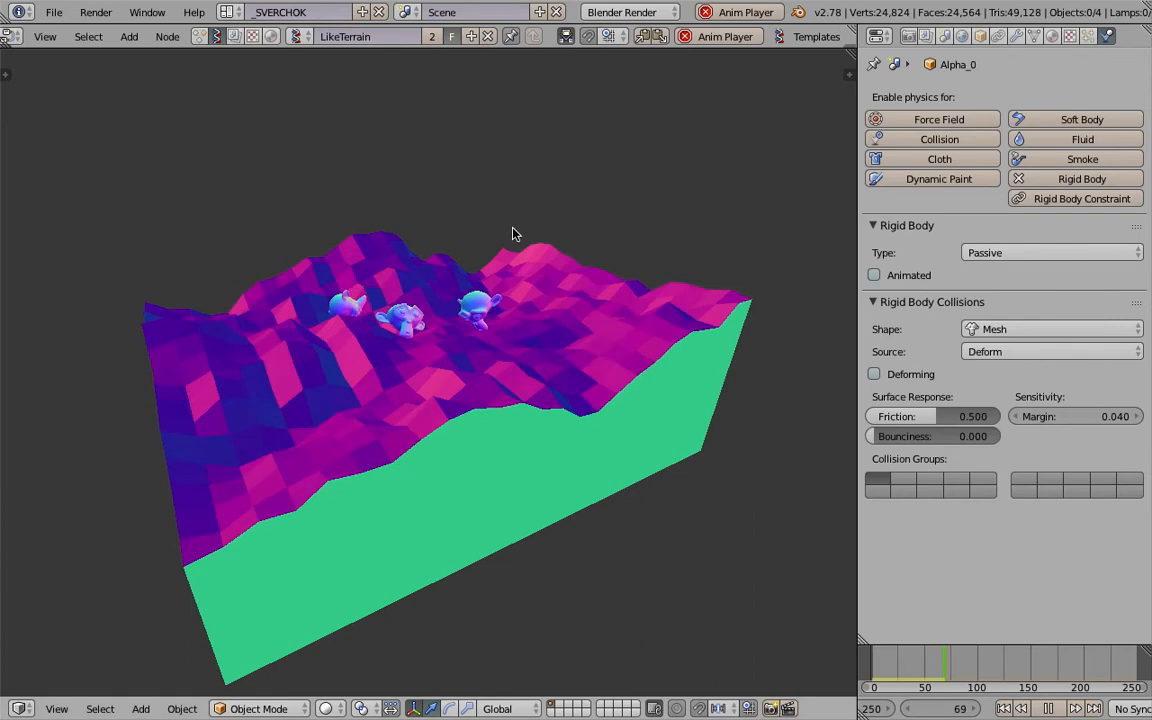
middle_drag(458, 354, 525, 343)
right_click(537, 343)
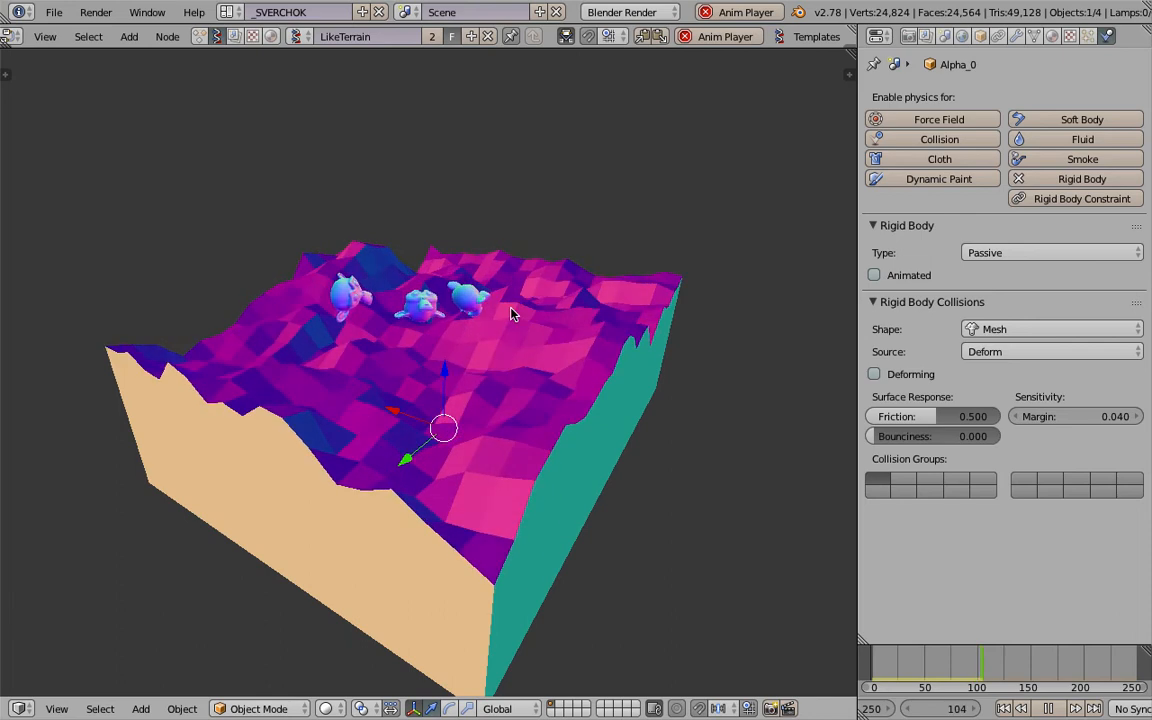
middle_drag(548, 332, 740, 278)
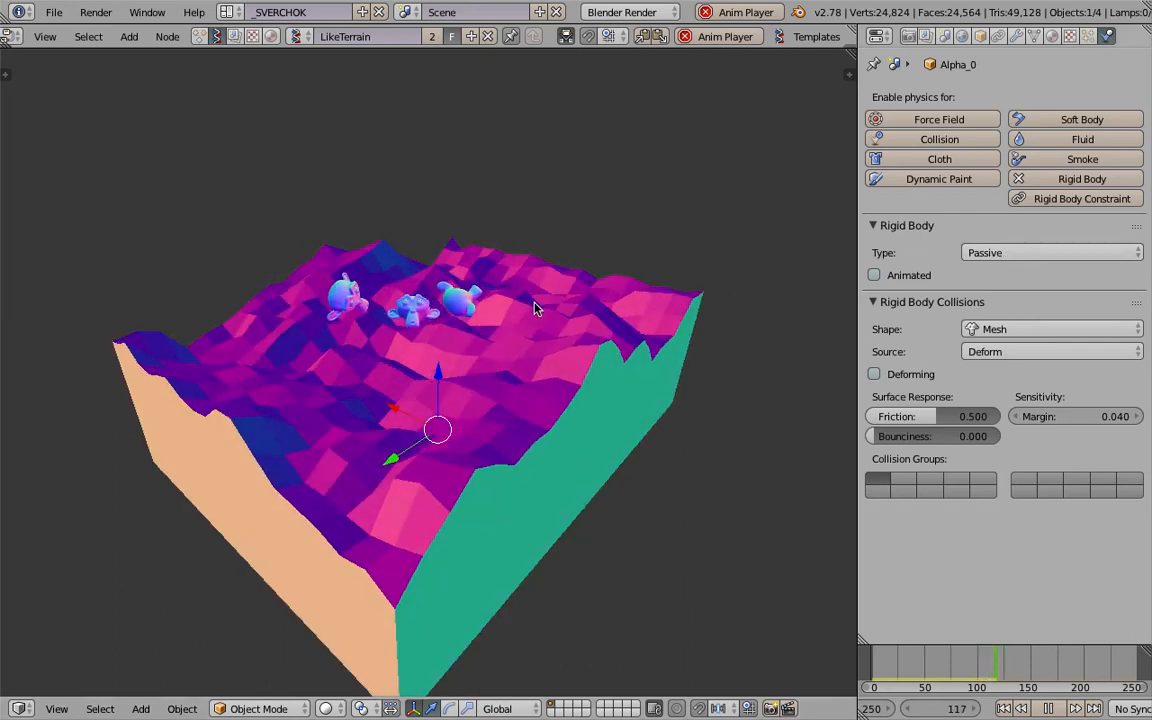
right_click(455, 307)
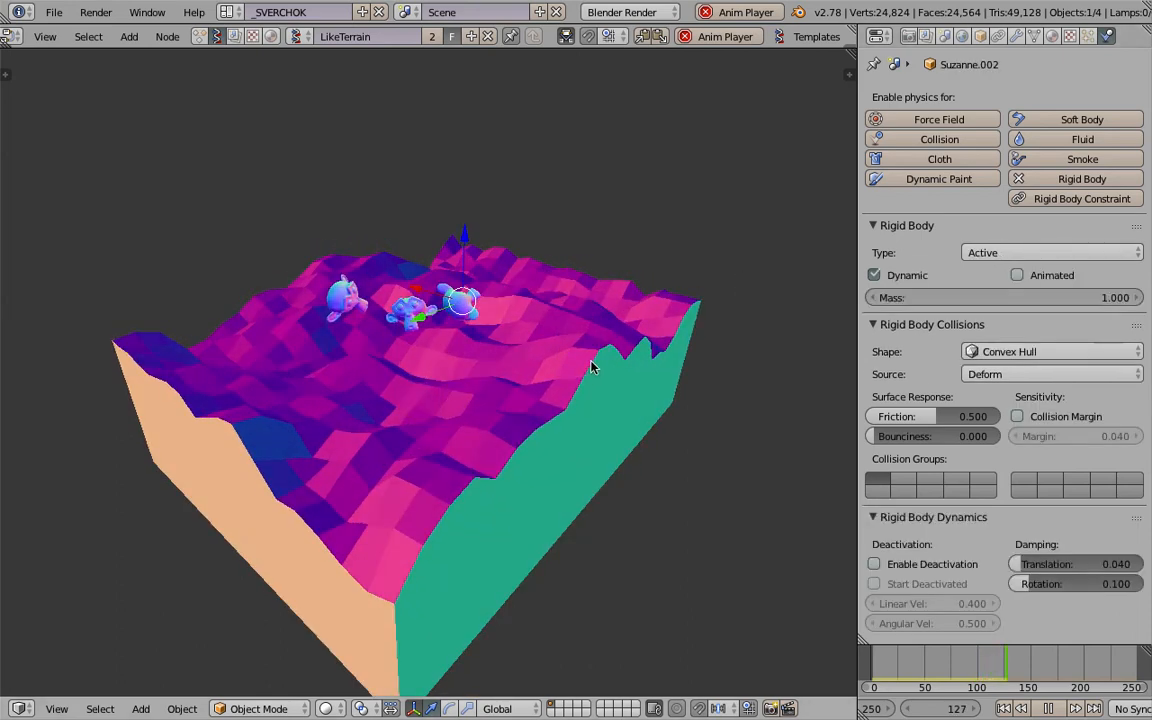
right_click(525, 345)
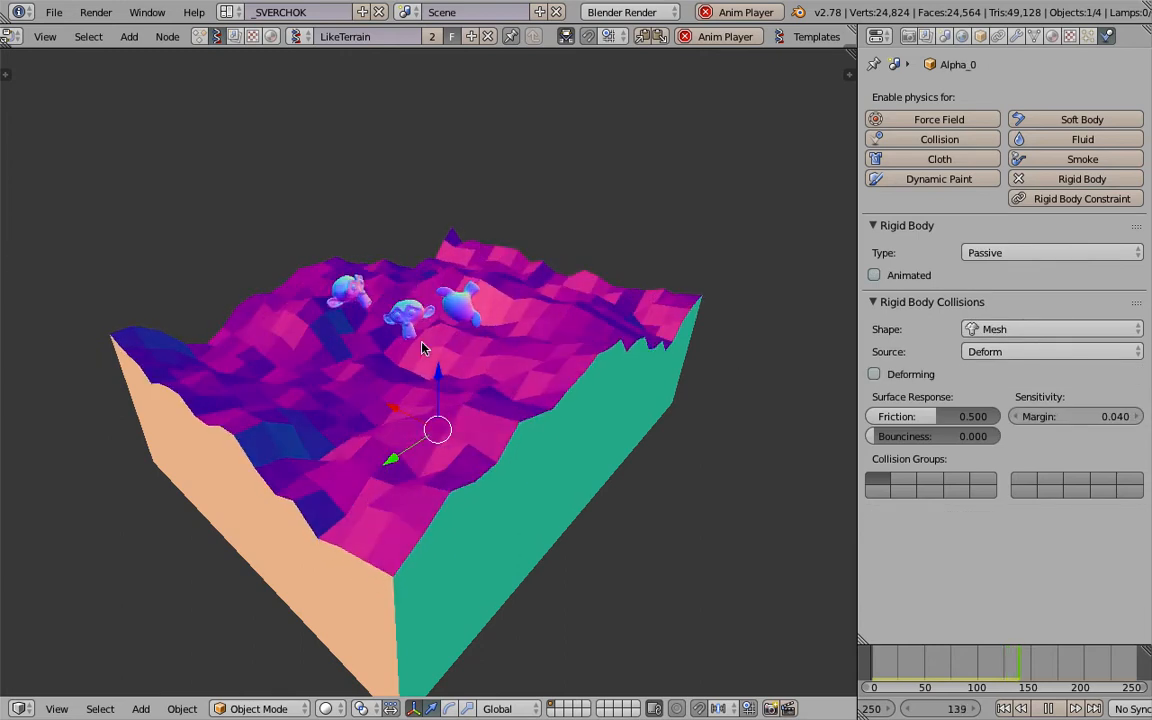
Step: Give the terrain's rigid body collisions the Deform mesh source with Deforming enabled, and stop the animation playback
click(1005, 352)
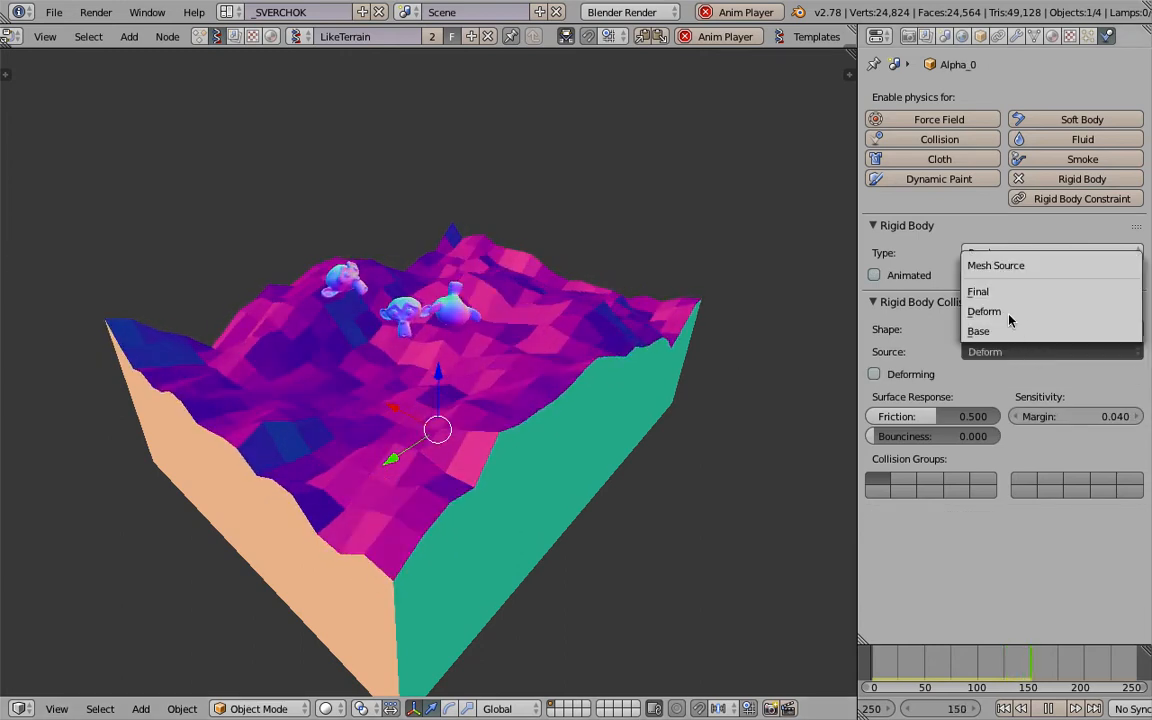
click(999, 316)
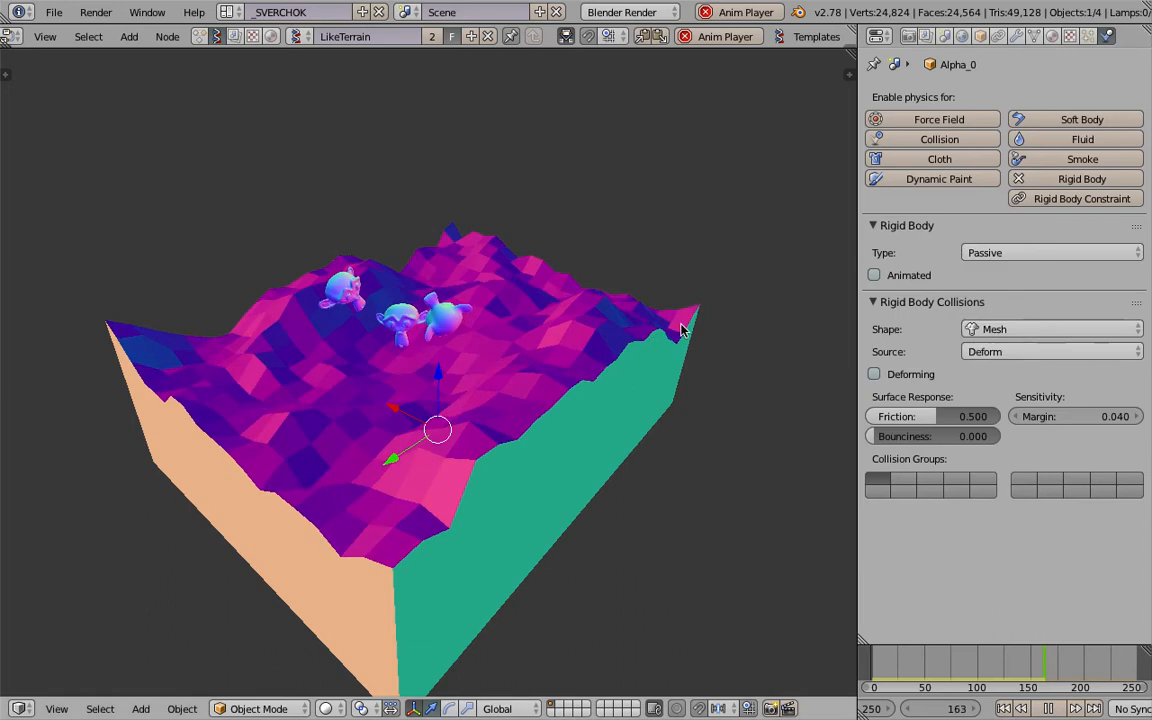
click(1036, 329)
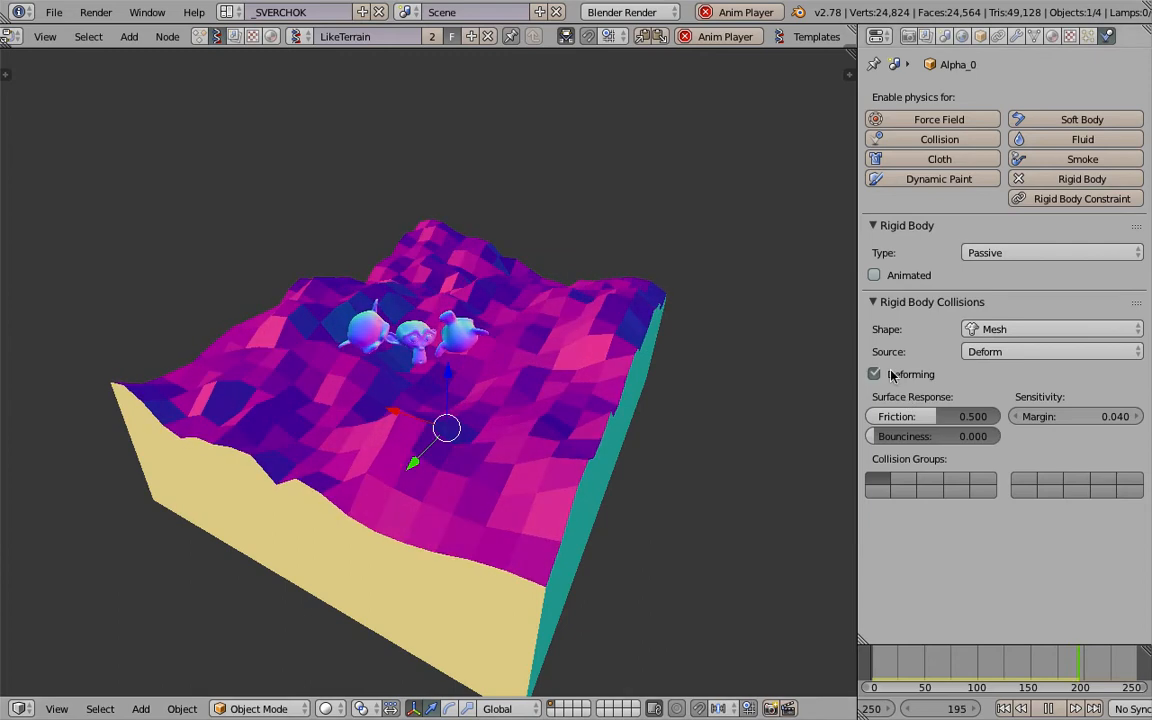
click(890, 374)
middle_drag(585, 372, 507, 375)
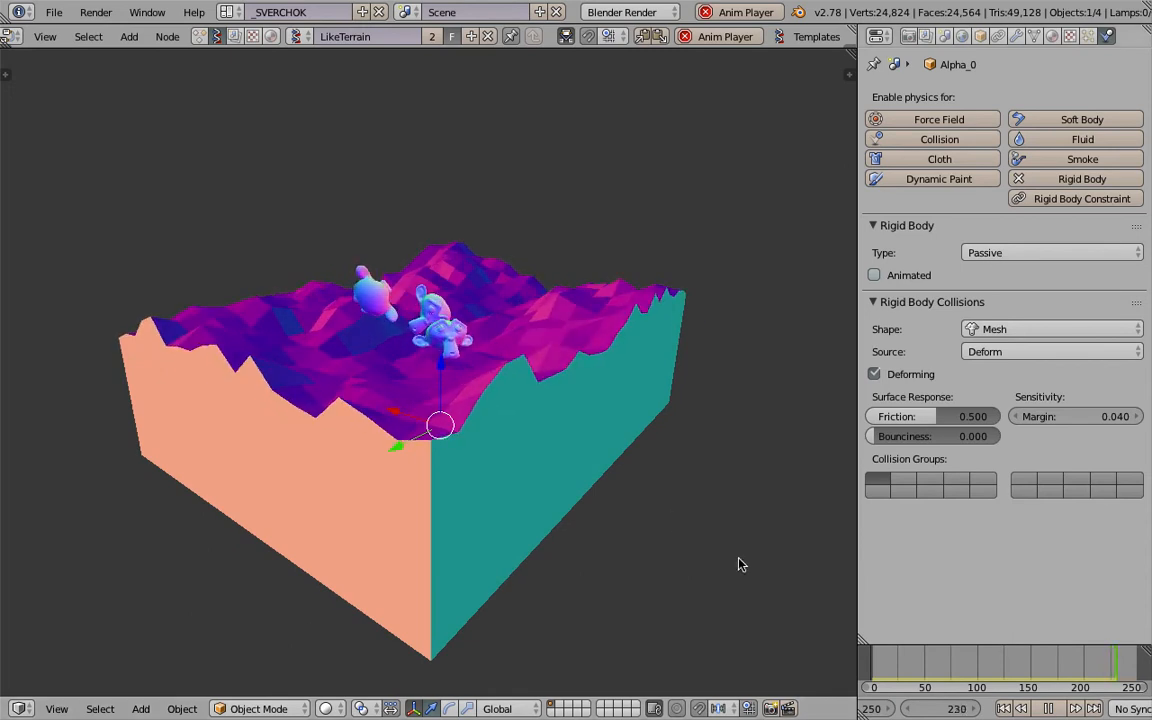
middle_drag(617, 504, 640, 522)
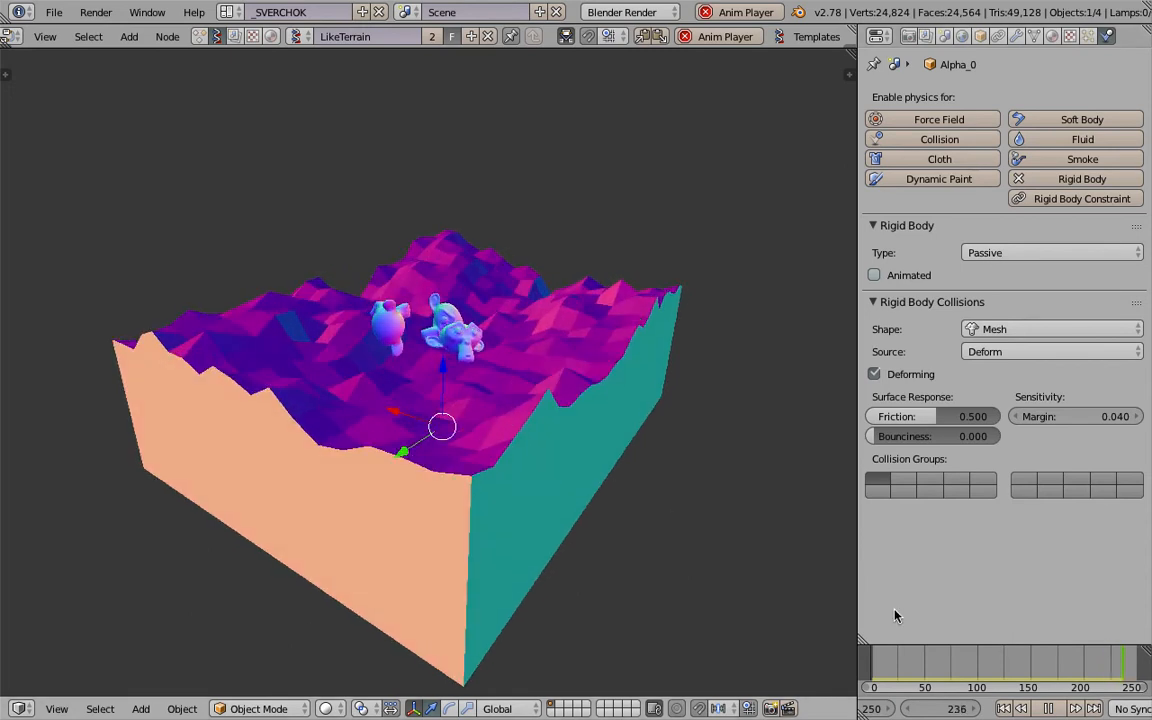
click(1050, 708)
Step: Try a free trackball rotation of the terrain object
middle_drag(460, 480, 365, 291)
middle_drag(350, 350, 291, 362)
middle_drag(368, 390, 411, 420)
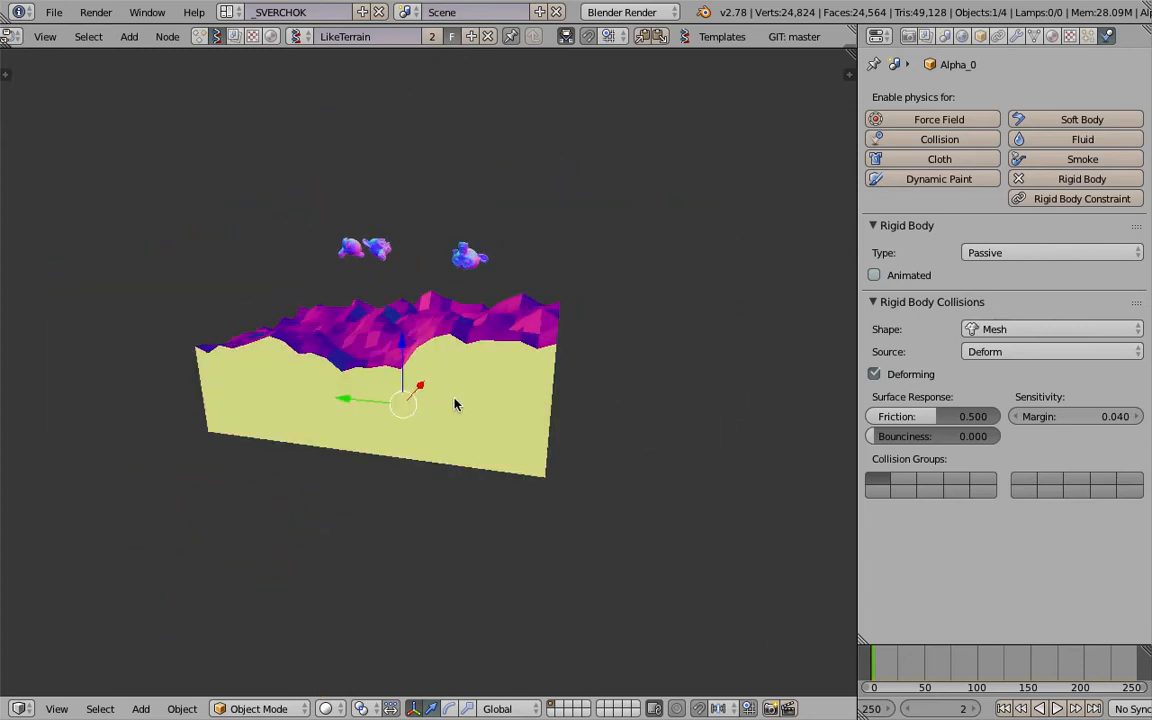
key(r)
key(r)
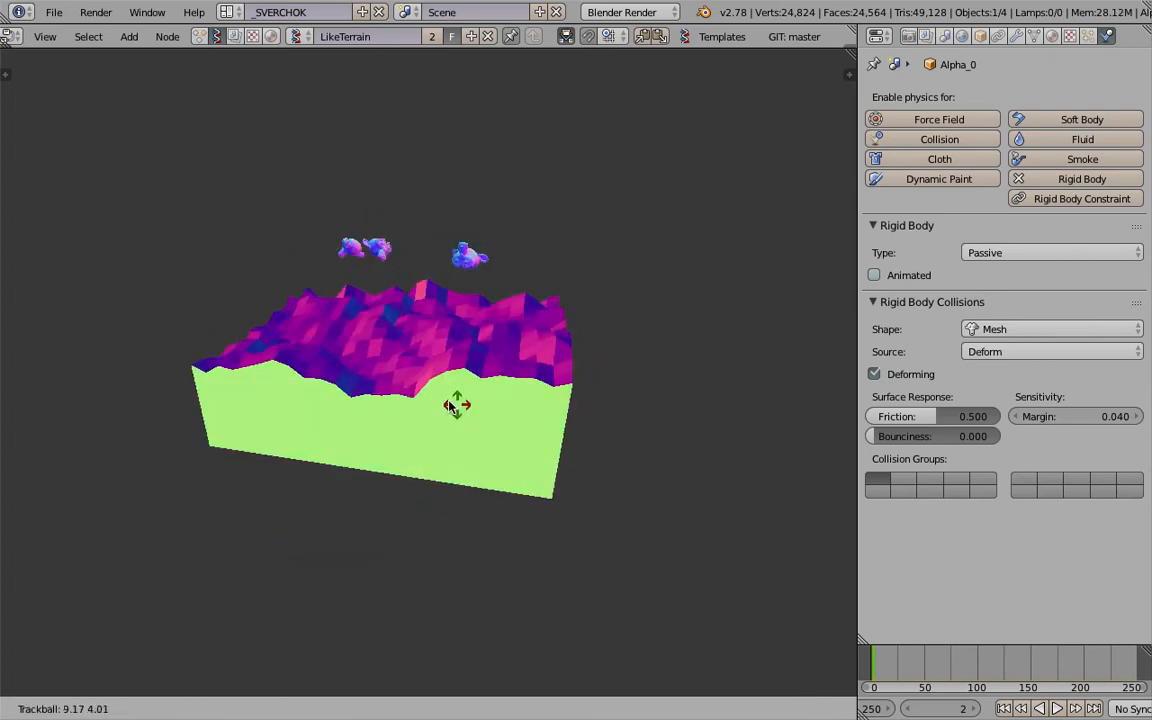
right_click(501, 380)
middle_drag(501, 380, 395, 420)
Step: Enlarge the node editor above the 3D view and examine the complete LikeTerrain node tree
drag(558, 47, 548, 352)
scroll(550, 239, down, 11)
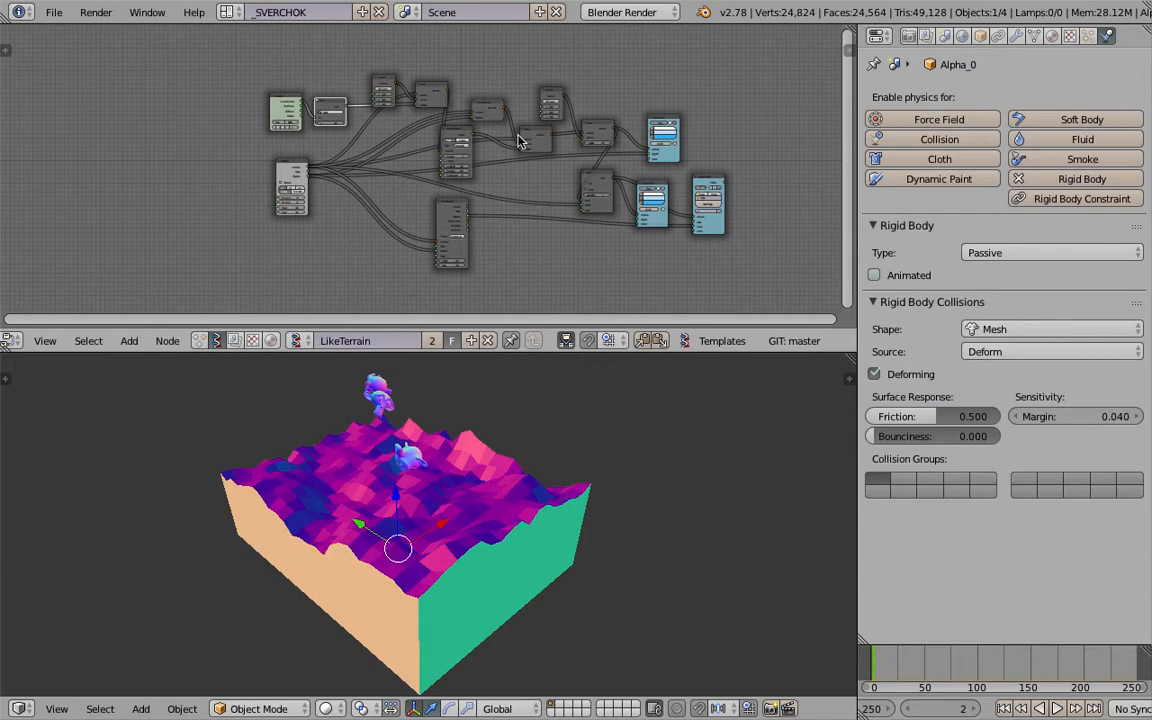
scroll(459, 140, up, 3)
middle_drag(459, 140, 365, 147)
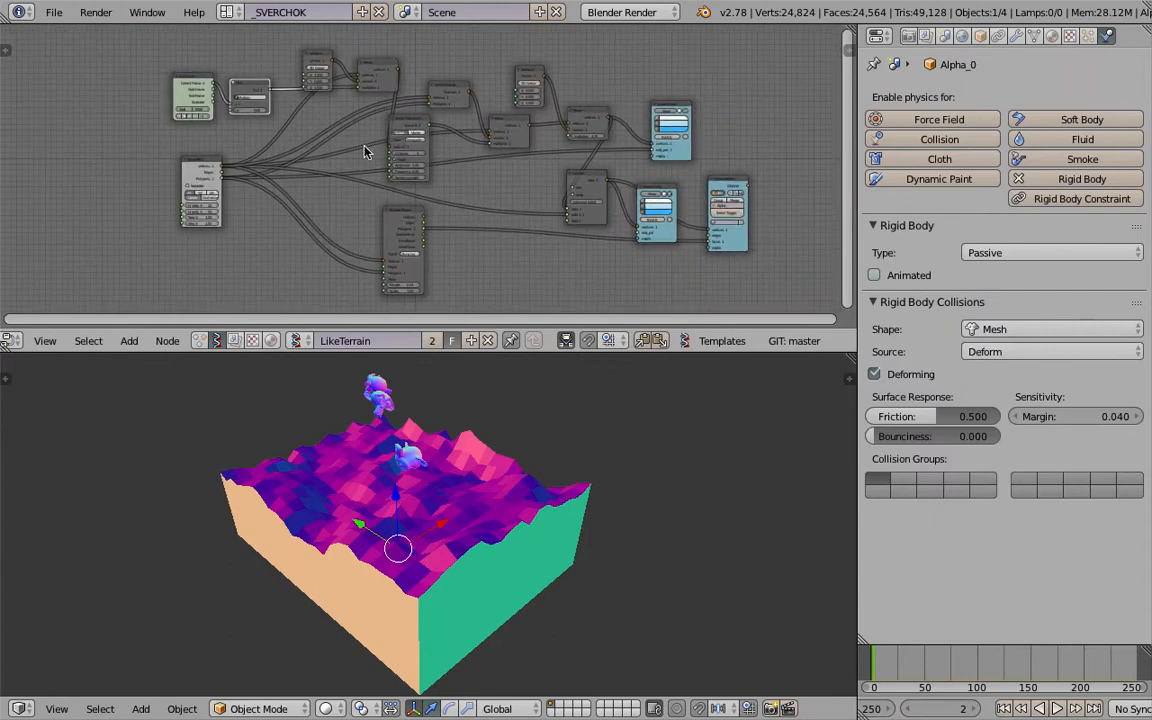
Step: Start a new Blender file and delete all default objects from the scene
click(54, 12)
click(67, 35)
click(73, 44)
middle_drag(497, 434, 567, 481)
key(a)
key(a)
key(x)
click(481, 441)
Step: Create a new Sverchok node tree and hide the node editor's sidebar
middle_drag(358, 418, 380, 430)
click(386, 392)
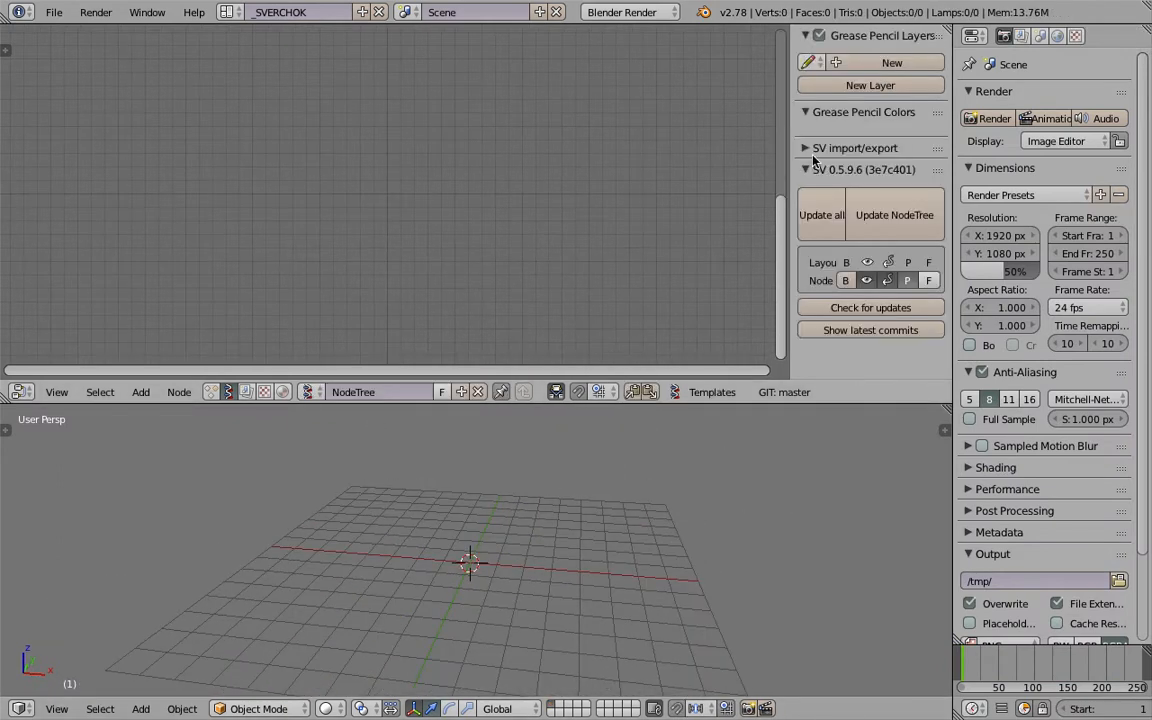
key(n)
Step: Add a Plane MK2 node to the empty node tree
key(shift+a)
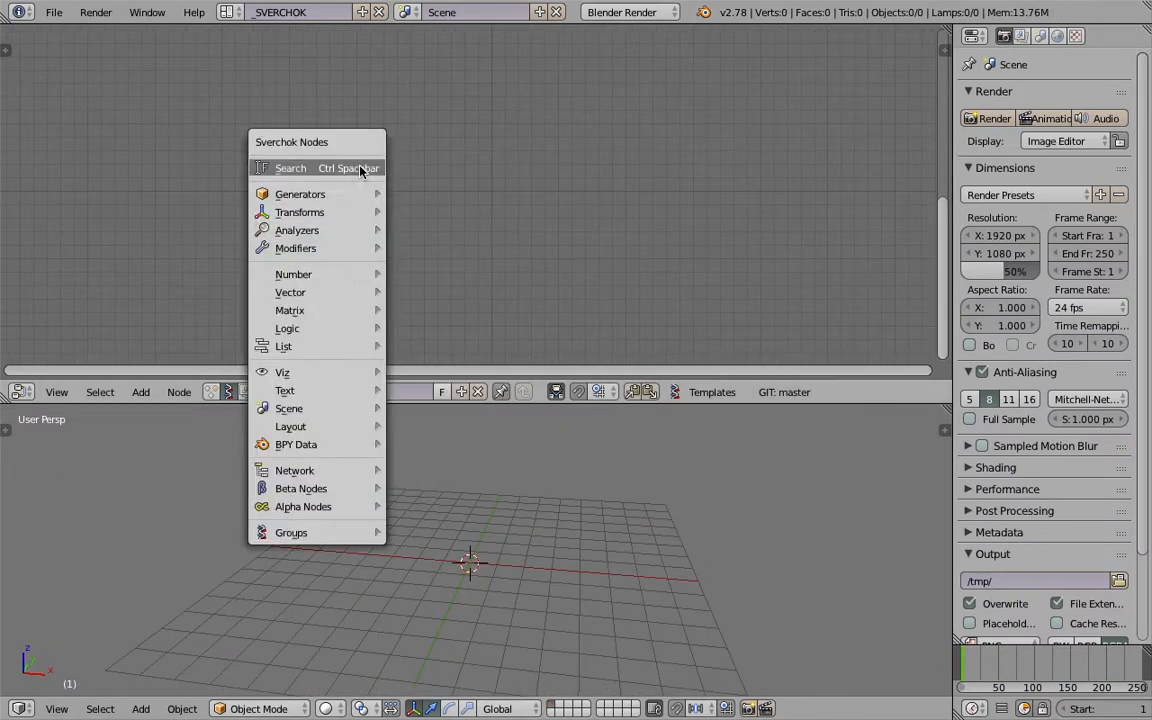
click(362, 170)
text(Math MK2)
key(ctrl+a)
text(plane)
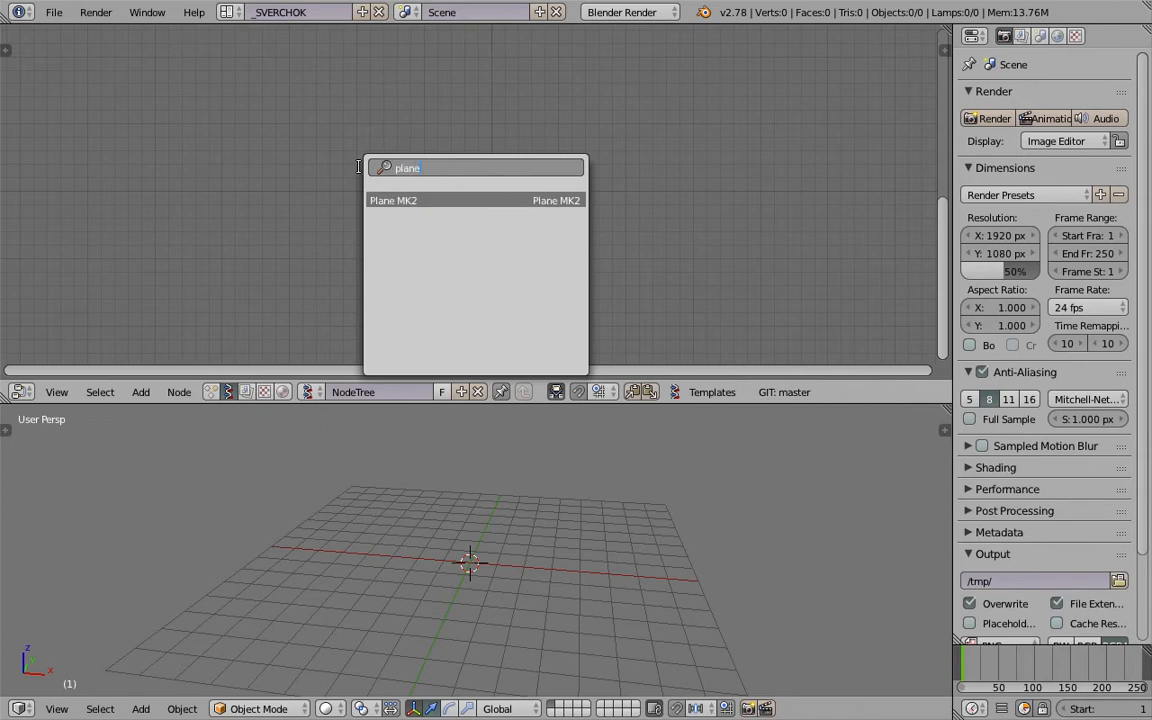
key(Return)
click(268, 139)
scroll(335, 173, up, 2)
middle_drag(354, 172, 329, 163)
scroll(247, 226, up, 2)
middle_drag(256, 216, 271, 196)
Step: Add a Viewer Draw node with the plane's vertices and polygons connected to its vertices and edg_pol inputs
key(shift+a)
click(514, 161)
text(view)
key(Return)
click(540, 116)
mouse_move(310, 122)
mouse_down()
mouse_move(483, 249)
mouse_move(538, 247)
mouse_move(310, 163)
mouse_up()
middle_drag(370, 185, 438, 181)
middle_drag(560, 570, 520, 593)
click(520, 593)
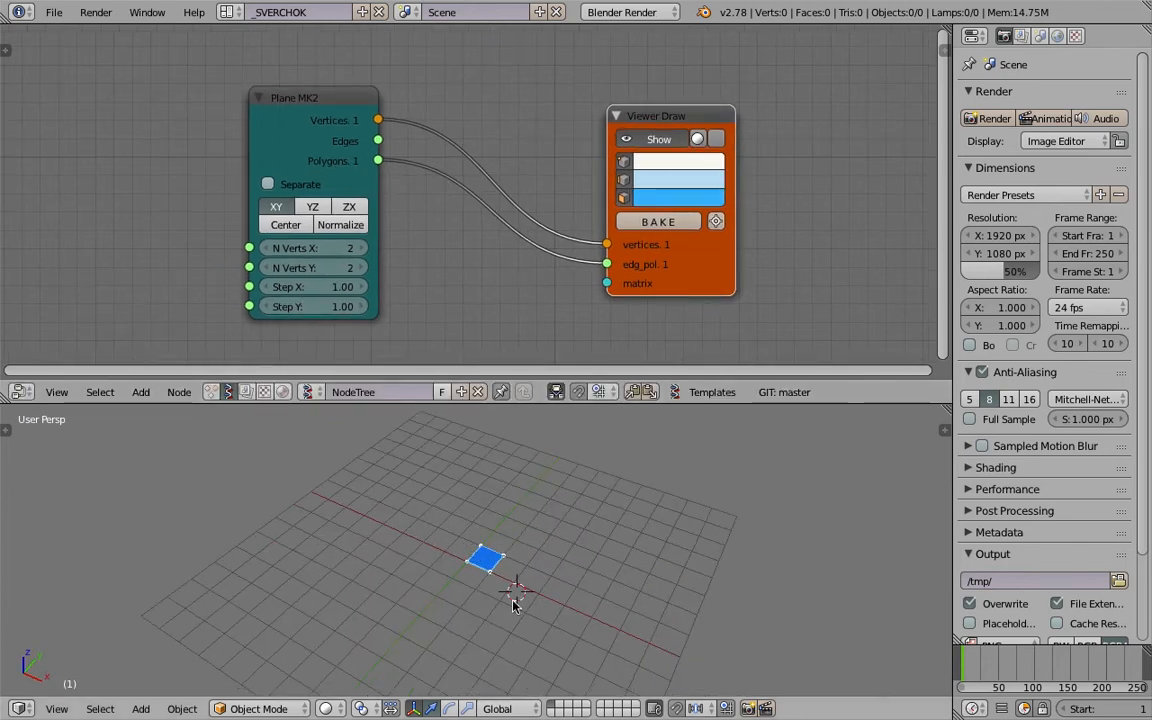
Step: Set both N Verts X and N Verts Y of the Plane MK2 node to 10
click(365, 250)
click(365, 250)
click(362, 268)
click(362, 268)
click(362, 268)
click(362, 268)
drag(337, 249, 337, 268)
text(10)
key(Return)
middle_drag(463, 447, 556, 455)
middle_drag(620, 602, 586, 501)
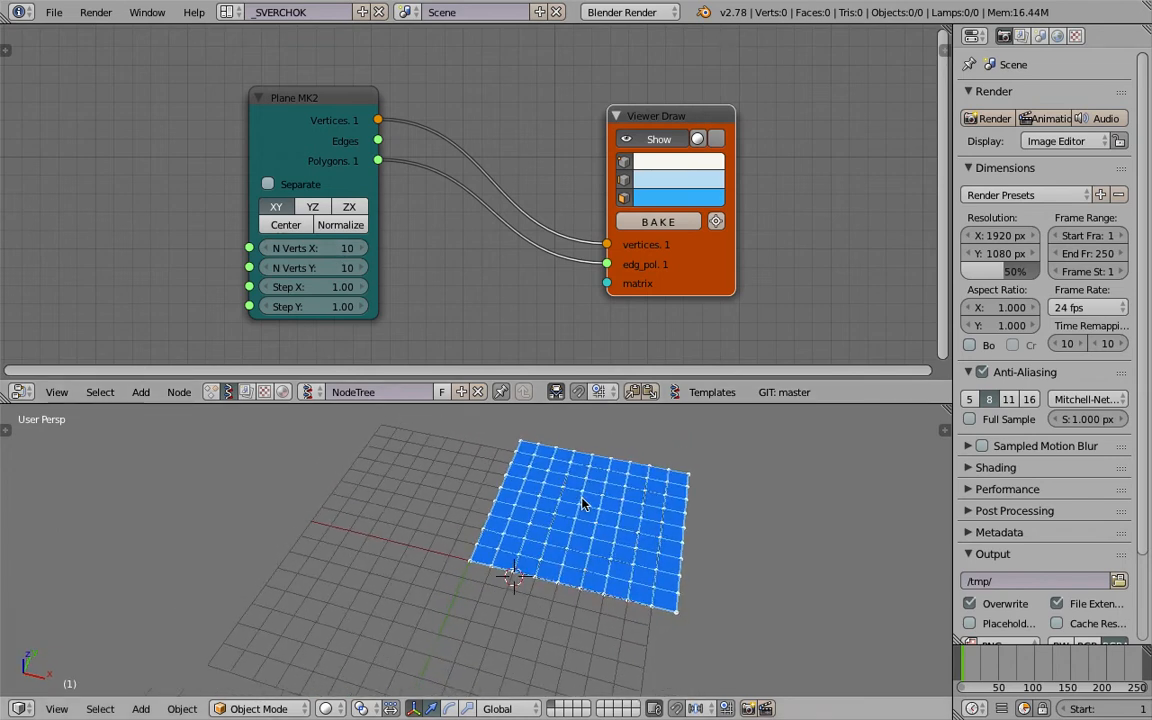
Step: Turn on Center for the Plane MK2 node and move the node farther from Viewer Draw
middle_drag(405, 229, 418, 224)
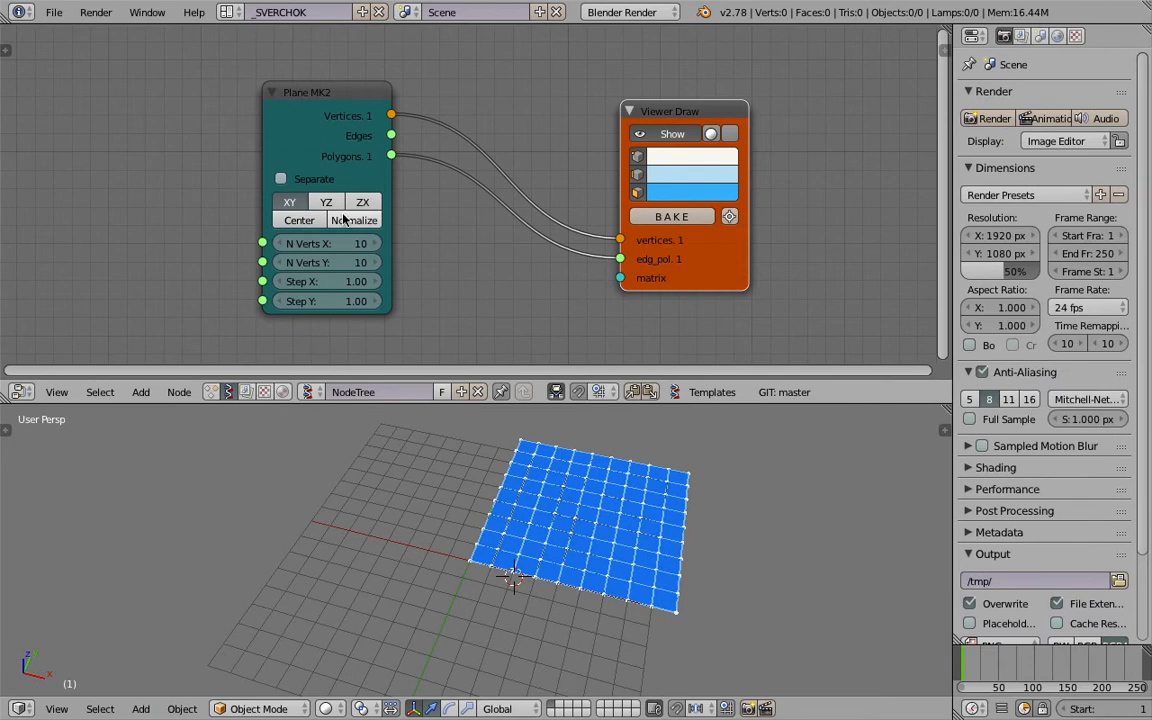
middle_drag(536, 423, 410, 405)
middle_drag(490, 570, 438, 493)
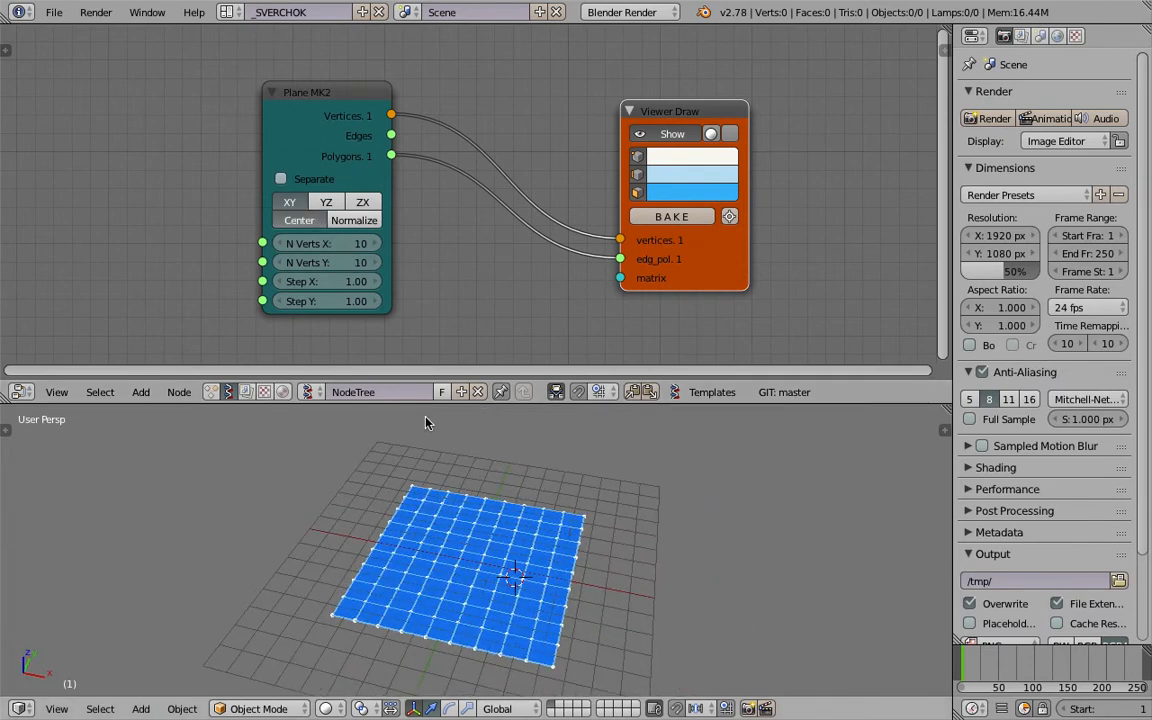
drag(291, 148, 230, 152)
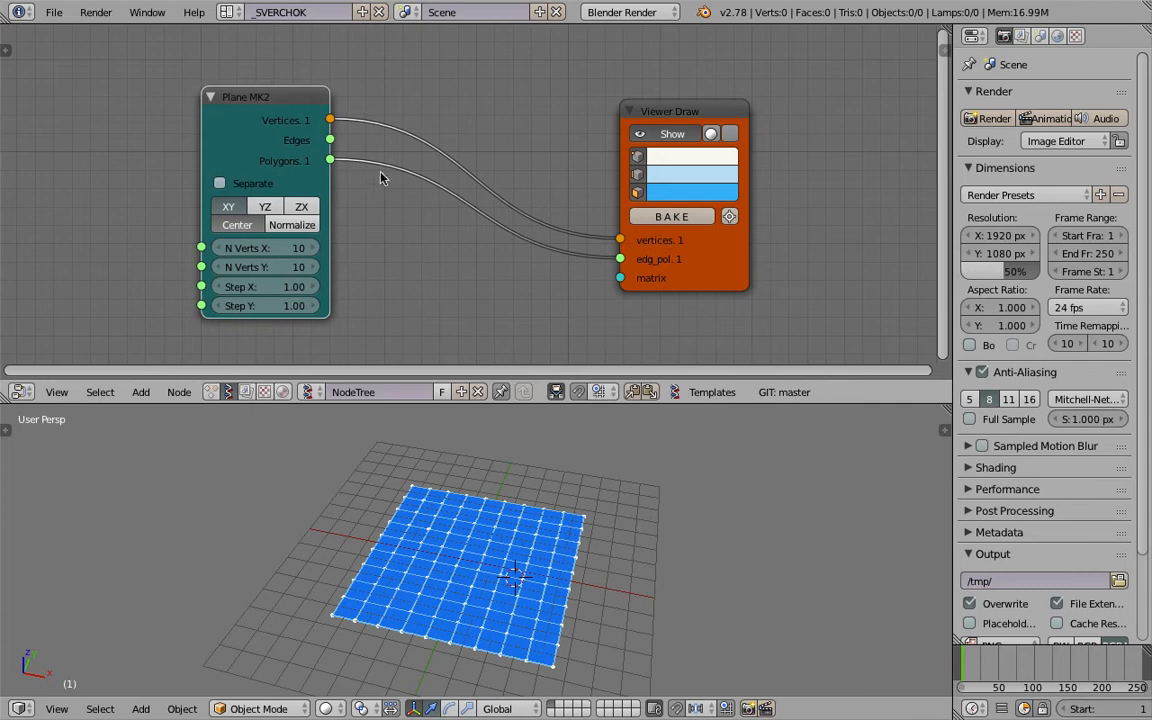
middle_drag(461, 127, 461, 123)
Step: Rename the node tree SimpleTerrain3D and shift the Viewer Draw node farther from the plane node
click(393, 391)
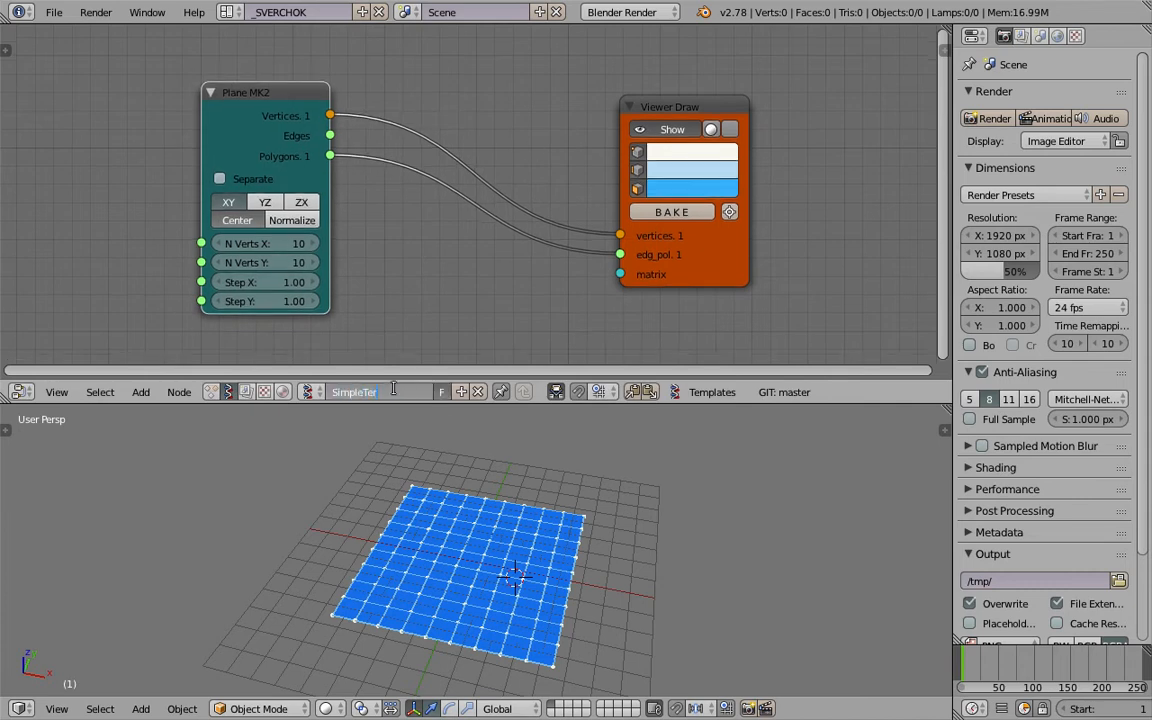
key(Return)
mouse_move(527, 609)
middle_down()
mouse_move(514, 586)
mouse_move(496, 607)
mouse_move(517, 512)
mouse_move(514, 553)
mouse_move(445, 540)
mouse_move(470, 535)
middle_up()
drag(738, 273, 782, 270)
Step: Save the file on the Desktop as terrain_simple_001
key(ctrl+s)
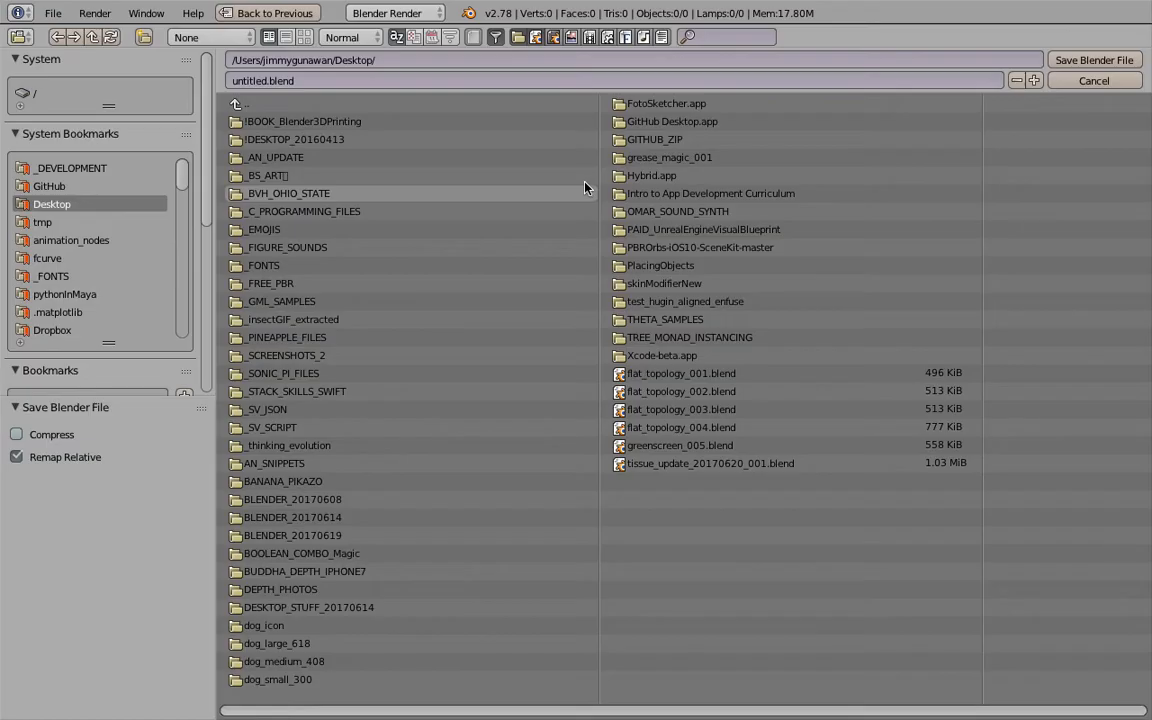
click(428, 77)
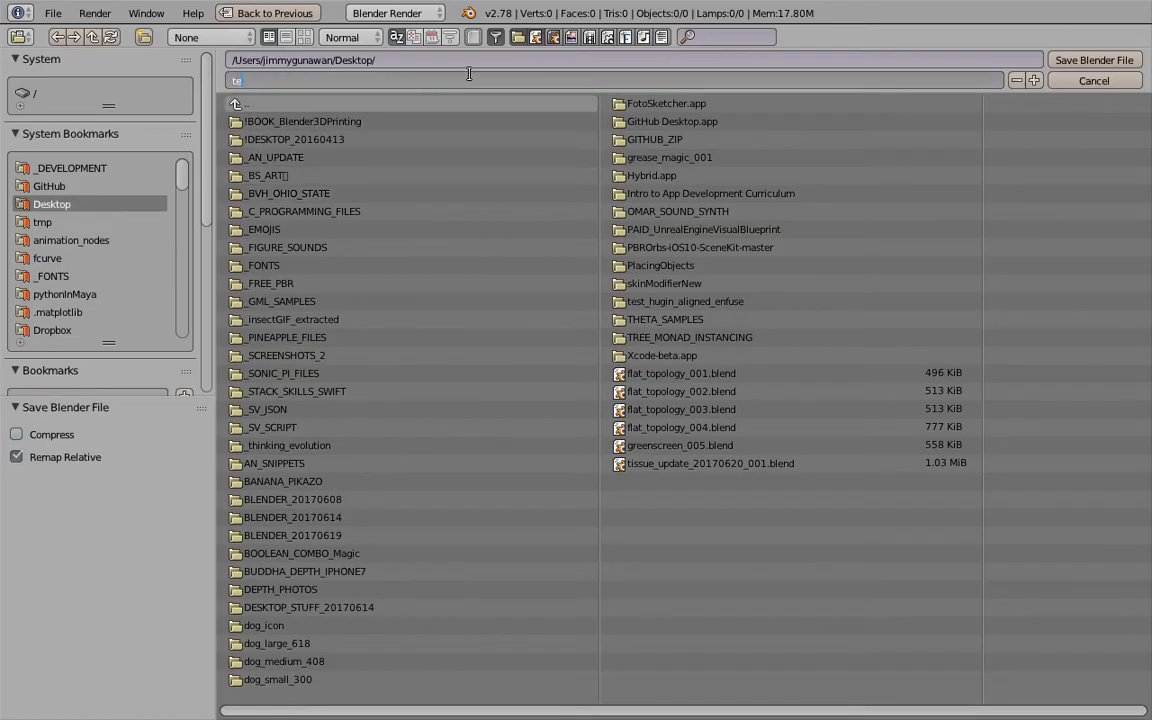
text(terrain_simple_001)
key(Return)
click(1093, 61)
Step: Make the node editor taller and widen the gap between the Plane MK2 and Viewer Draw nodes
drag(779, 245, 801, 245)
drag(695, 402, 695, 473)
drag(242, 139, 181, 149)
middle_drag(395, 113, 401, 123)
Step: Add a Vector Turbulence node above the links between Plane MK2 and Viewer Draw
key(alt+space)
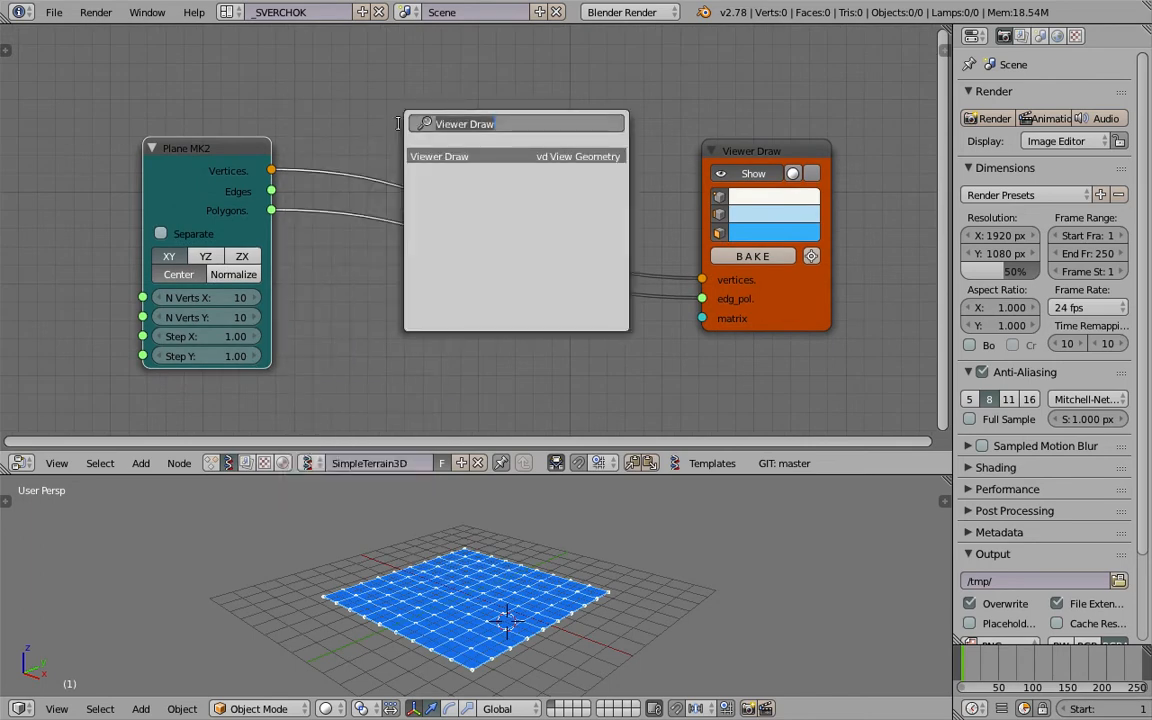
text(turb)
key(Return)
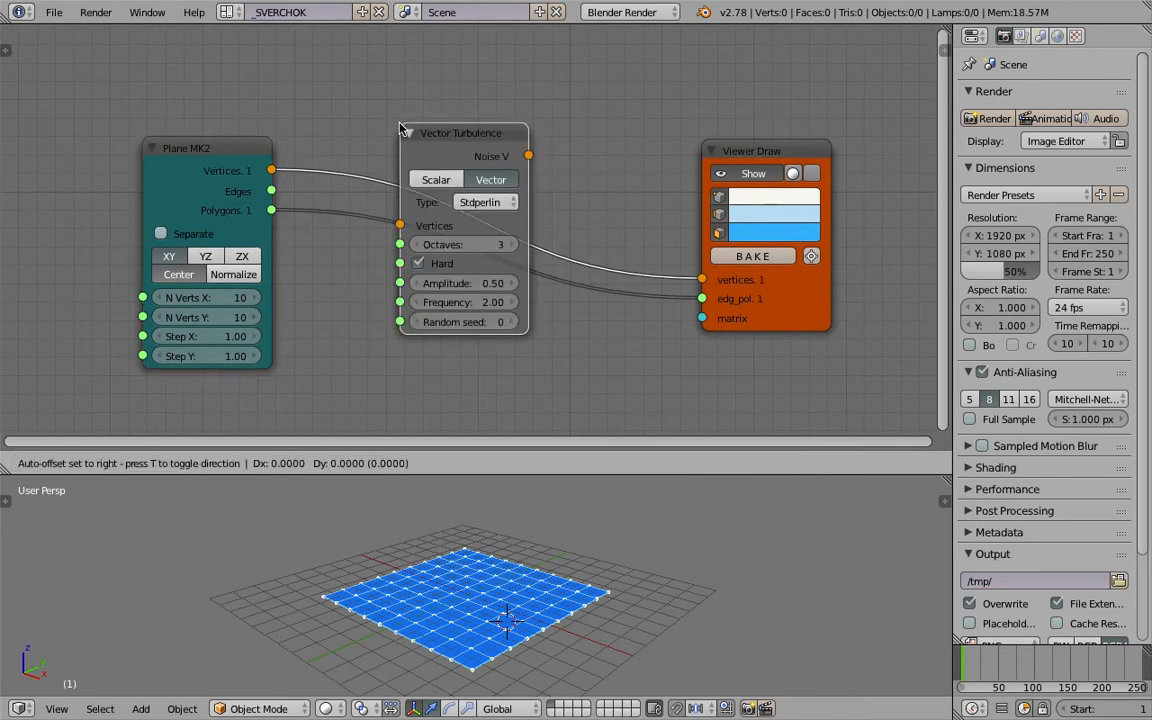
click(500, 397)
scroll(560, 350, down, 3)
middle_drag(586, 320, 580, 343)
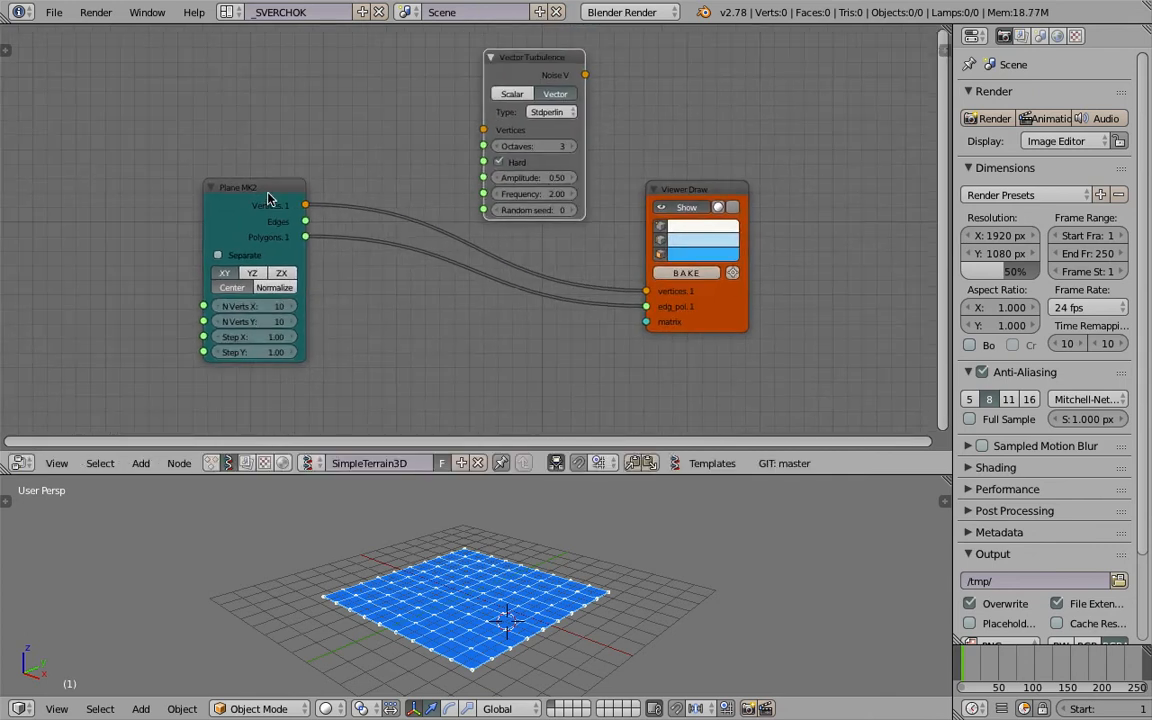
Step: Connect the plane's vertices to Vector Turbulence and its Noise V output to the Viewer Draw vertices input
drag(271, 199, 284, 189)
middle_drag(550, 190, 536, 229)
drag(709, 226, 727, 230)
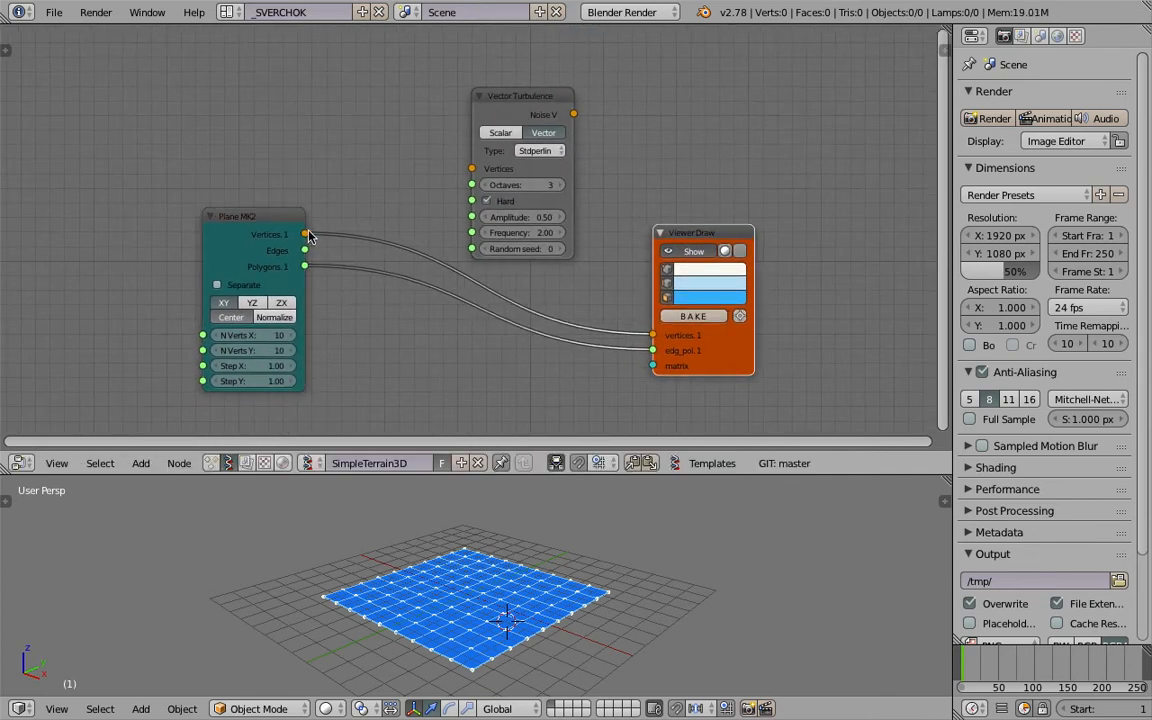
drag(308, 234, 345, 211)
drag(452, 170, 471, 168)
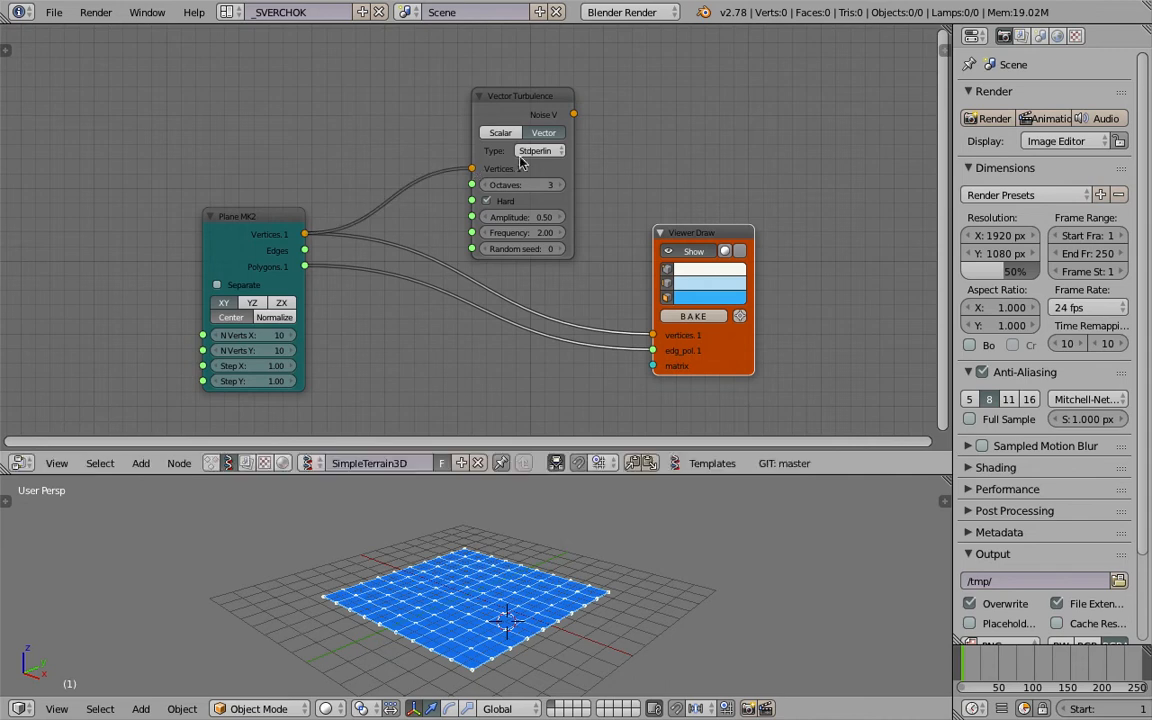
drag(573, 115, 652, 335)
scroll(520, 600, up, 7)
mouse_move(540, 605)
middle_down()
mouse_move(430, 585)
mouse_move(444, 505)
mouse_move(494, 590)
mouse_move(505, 525)
mouse_move(455, 522)
mouse_move(485, 598)
middle_up()
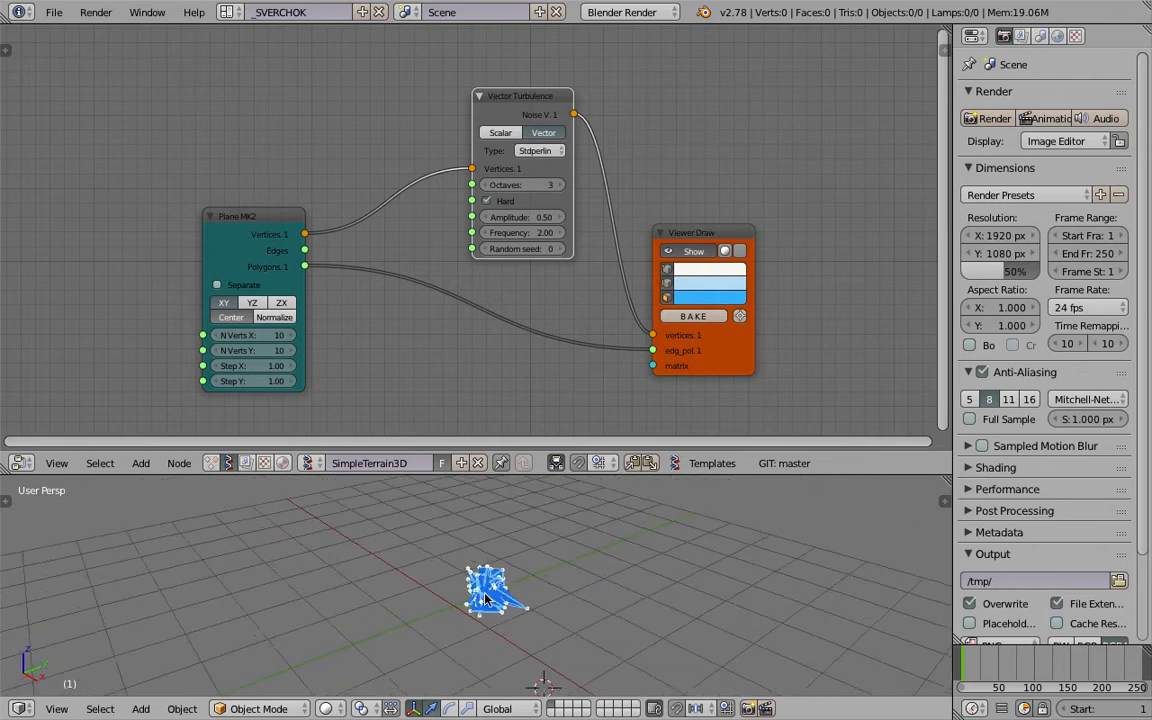
Step: Spread out the Plane MK2, Vector Turbulence and Viewer Draw nodes to leave room between them
drag(688, 237, 709, 230)
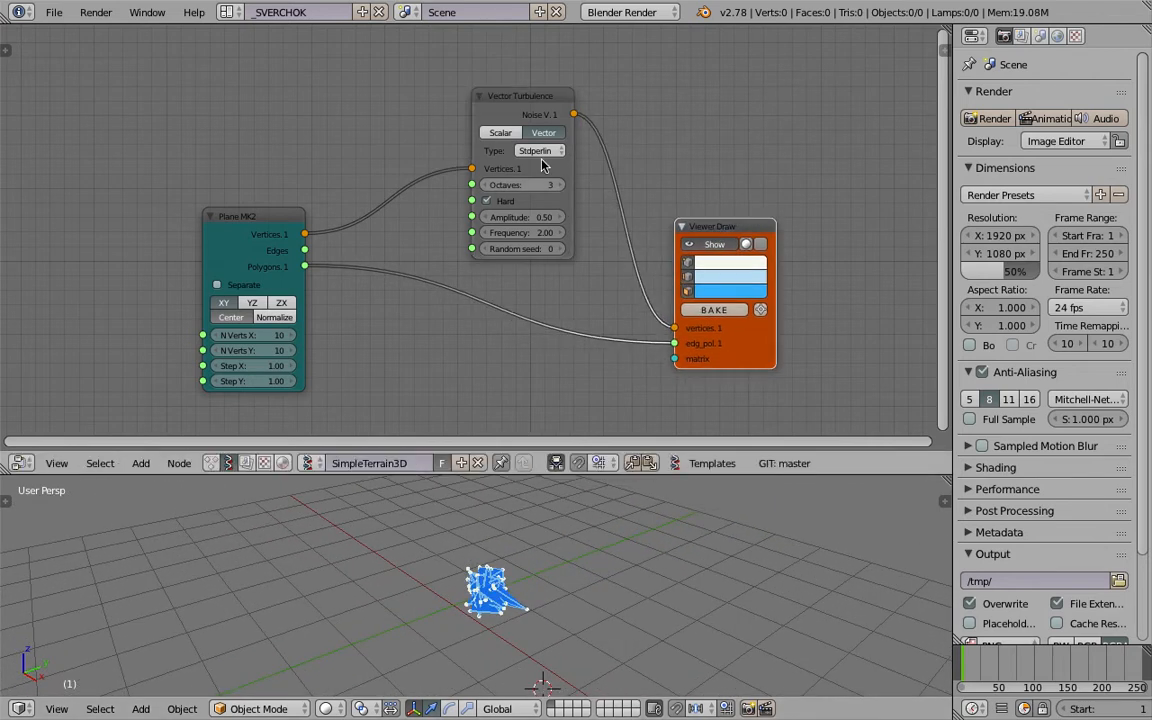
drag(274, 216, 201, 256)
drag(706, 226, 744, 240)
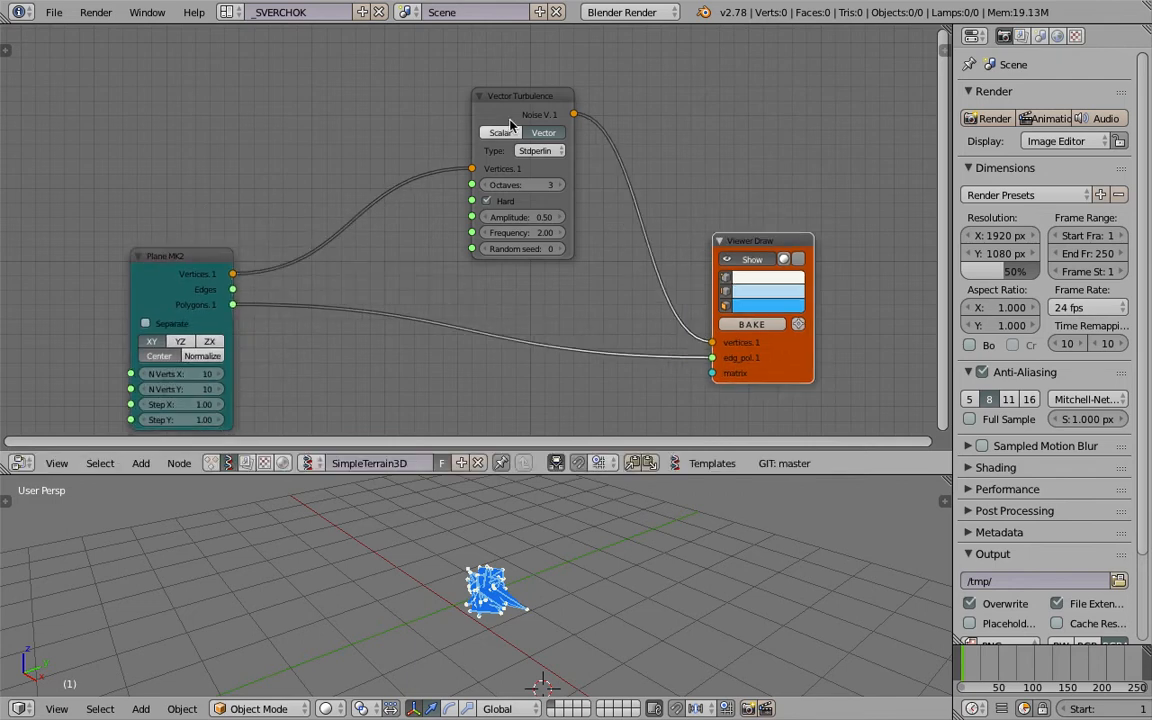
drag(506, 96, 469, 88)
drag(233, 276, 426, 205)
drag(449, 135, 437, 124)
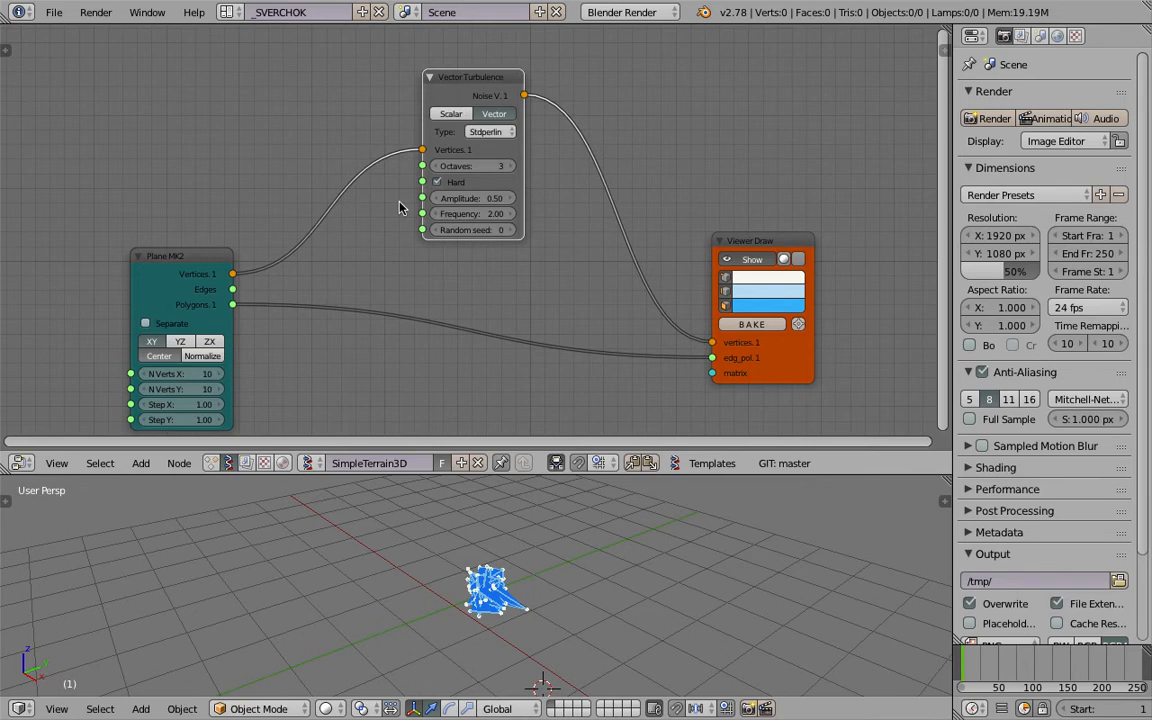
Step: Shift the Vector Turbulence and Plane MK2 nodes away from Viewer Draw to free space for another node
drag(476, 77, 457, 80)
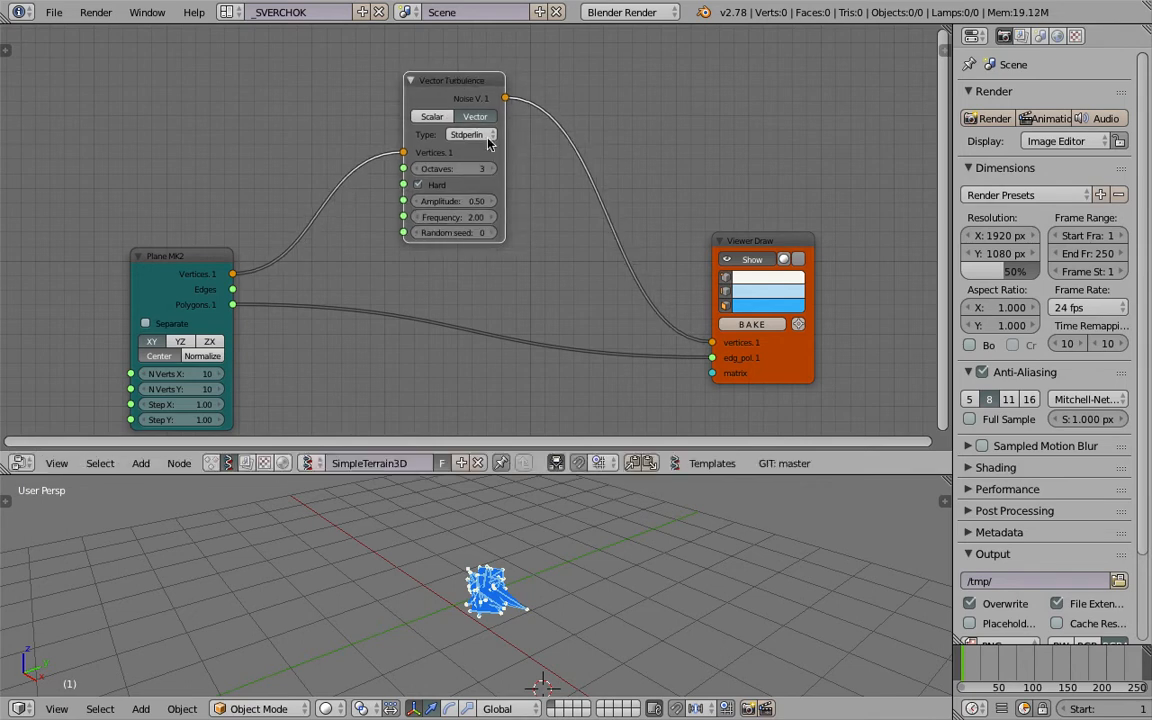
drag(200, 262, 183, 269)
drag(498, 79, 476, 84)
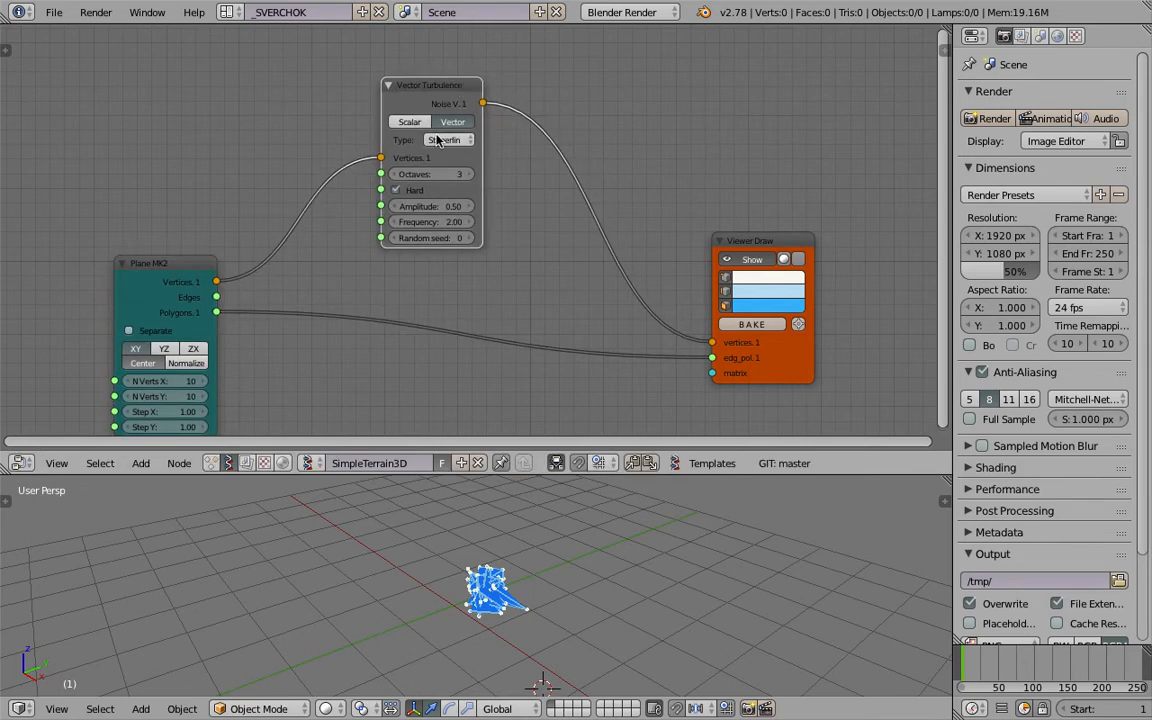
mouse_move(520, 585)
middle_down()
mouse_move(481, 547)
mouse_move(505, 575)
middle_up()
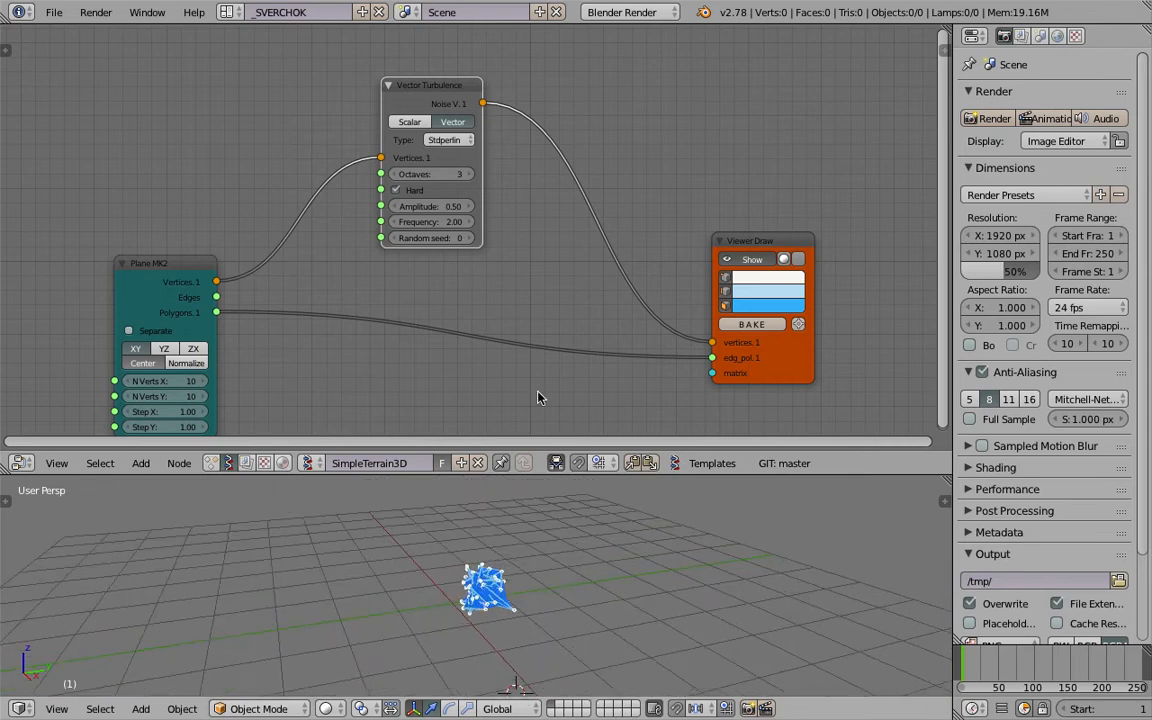
drag(748, 248, 760, 262)
Step: Add a Move node between Vector Turbulence and Viewer Draw, above the existing noise link
key(shift+a)
click(610, 157)
text(vector)
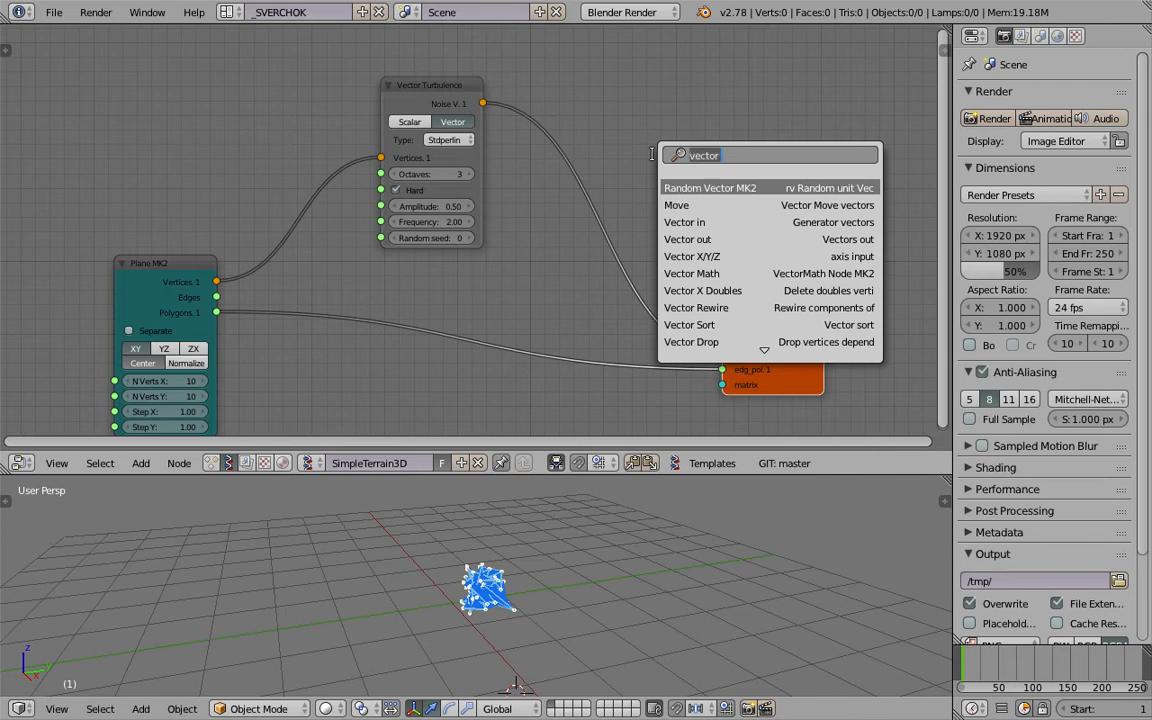
key(ctrl+BackSpace)
text(move)
key(Return)
click(650, 146)
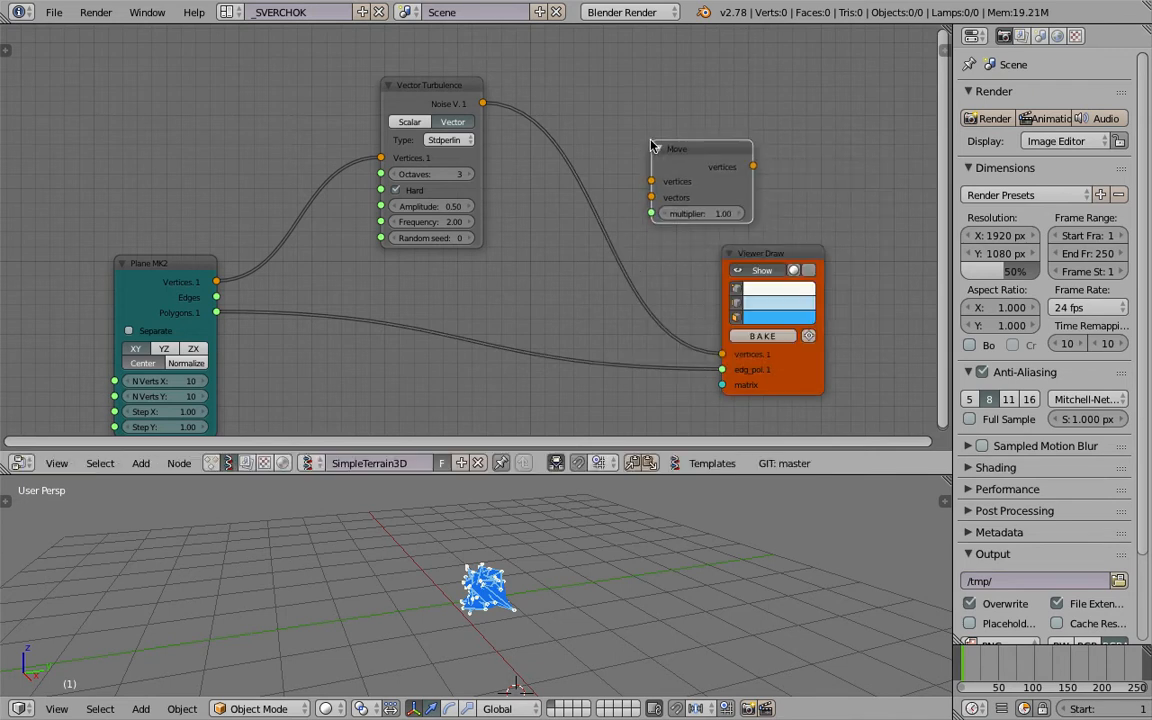
Step: Connect the plane's vertices and Vector Turbulence's Noise V to Move, and feed the Move output to the Viewer Draw vertices
drag(217, 283, 651, 181)
drag(483, 104, 487, 107)
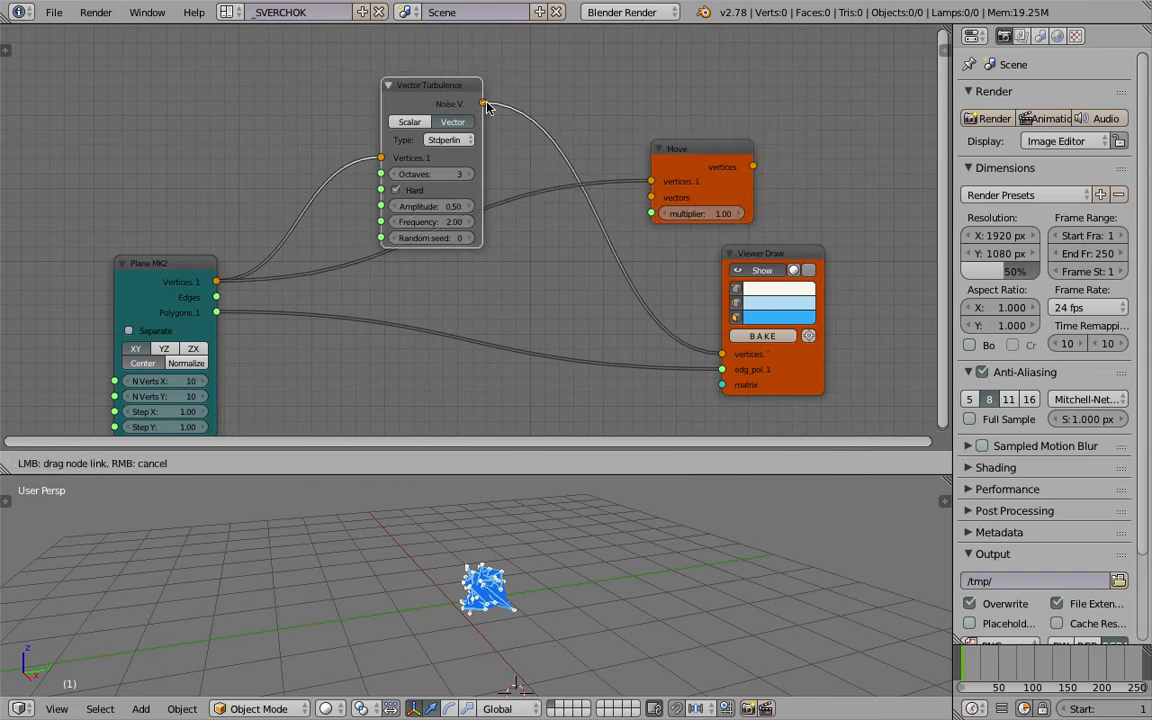
drag(660, 200, 652, 197)
mouse_move(753, 166)
mouse_down()
mouse_move(775, 300)
mouse_move(722, 354)
mouse_up()
drag(768, 262, 820, 232)
scroll(540, 575, down, 4)
mouse_move(514, 591)
middle_down()
mouse_move(553, 540)
mouse_move(587, 540)
mouse_move(600, 560)
mouse_move(514, 599)
mouse_move(504, 548)
mouse_move(437, 608)
mouse_move(504, 566)
mouse_move(468, 530)
mouse_move(504, 532)
mouse_move(418, 560)
mouse_move(485, 619)
middle_up()
middle_drag(588, 617, 573, 545)
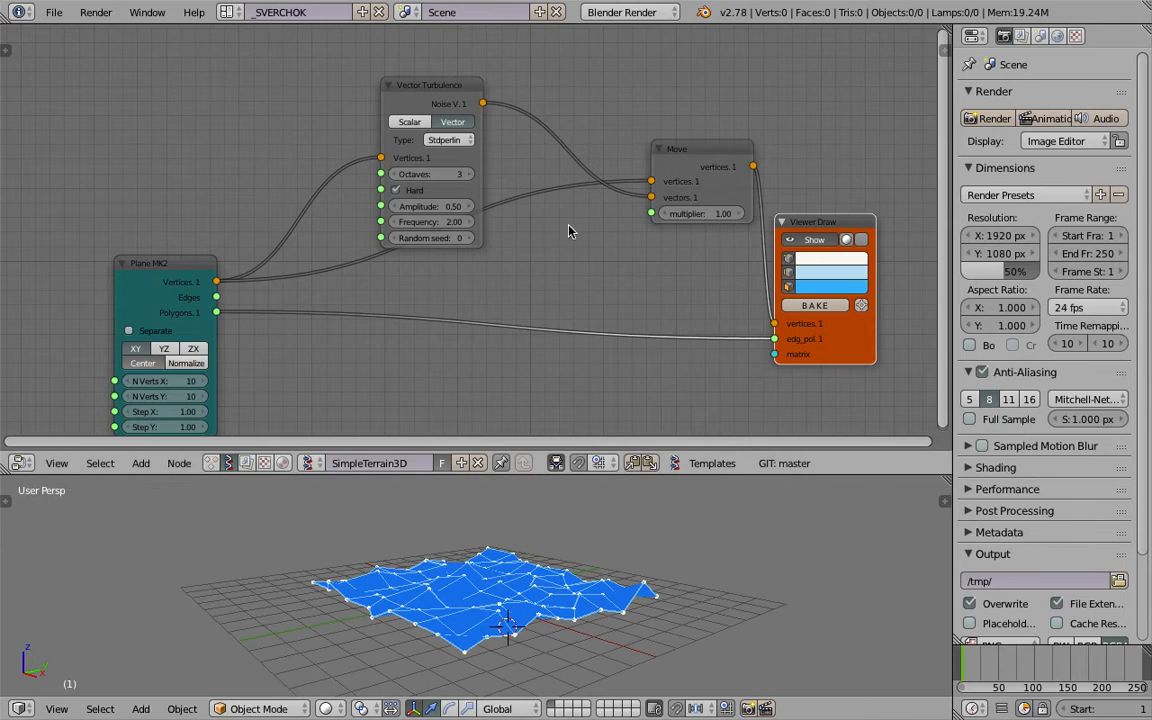
Step: Widen the node editor and spread the Vector Turbulence, Move and Viewer Draw nodes further apart
middle_drag(939, 159, 919, 160)
drag(953, 150, 1008, 150)
drag(444, 91, 439, 49)
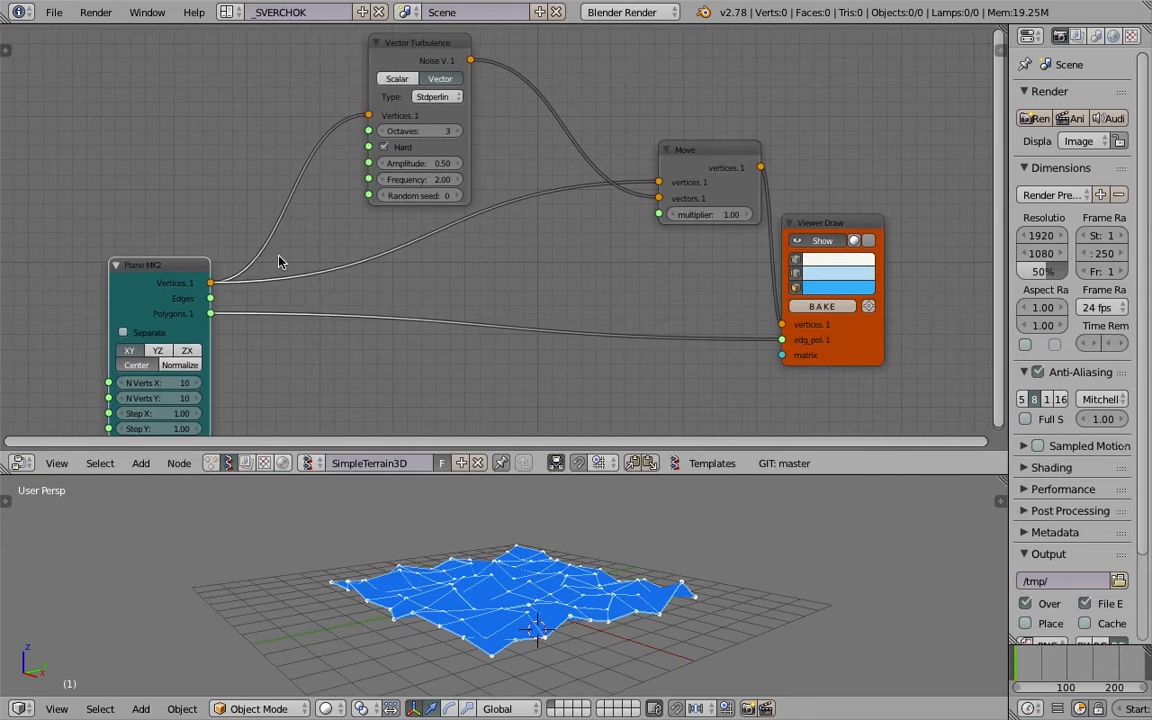
middle_drag(581, 540, 575, 551)
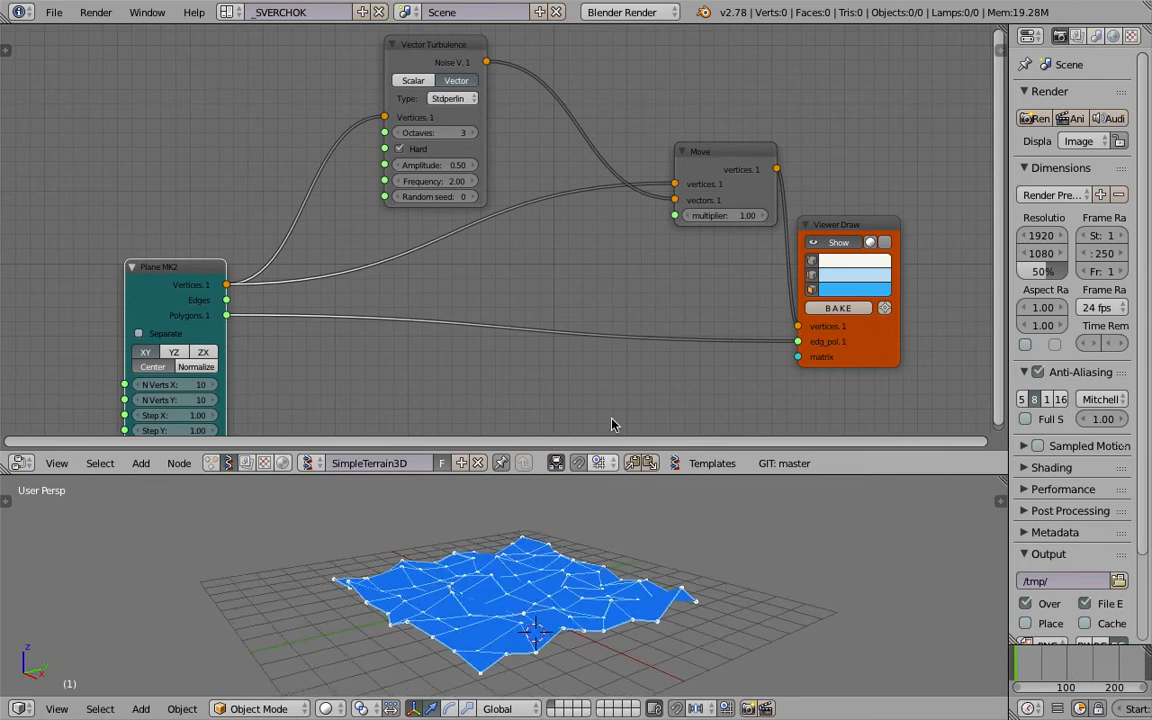
middle_drag(617, 256, 599, 248)
drag(795, 215, 887, 227)
drag(704, 153, 742, 180)
middle_drag(685, 164, 700, 222)
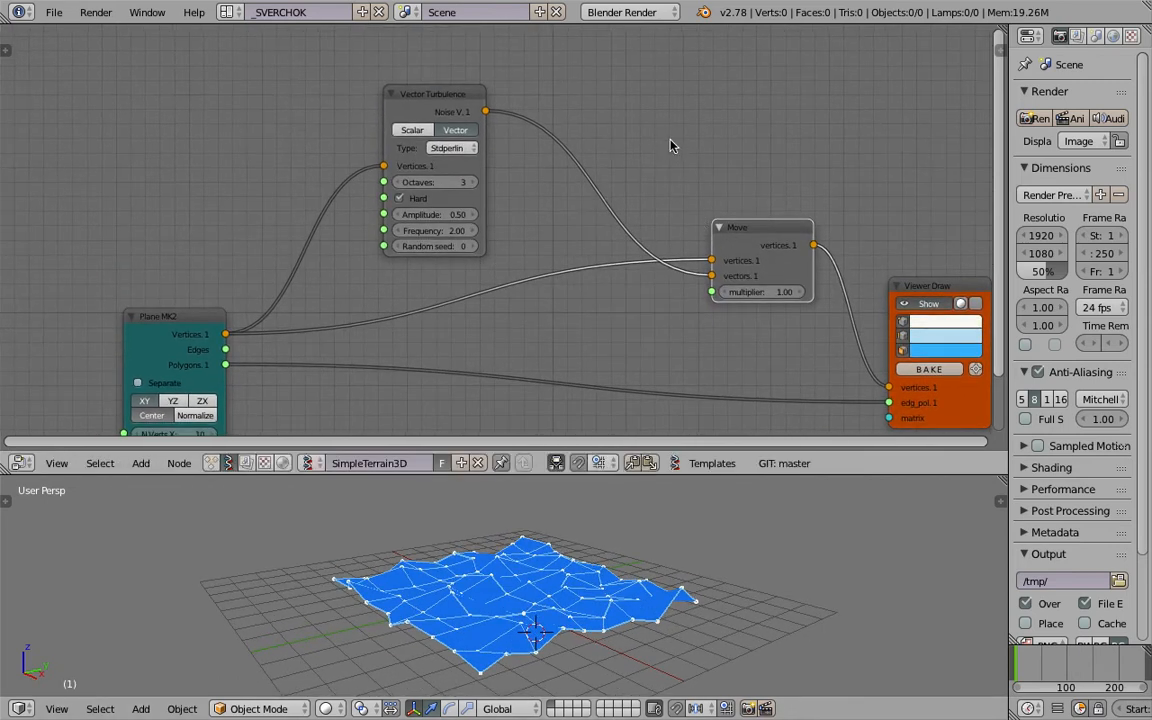
Step: Add a Vertex Normal node above the Move node
key(alt+space)
text(ve)
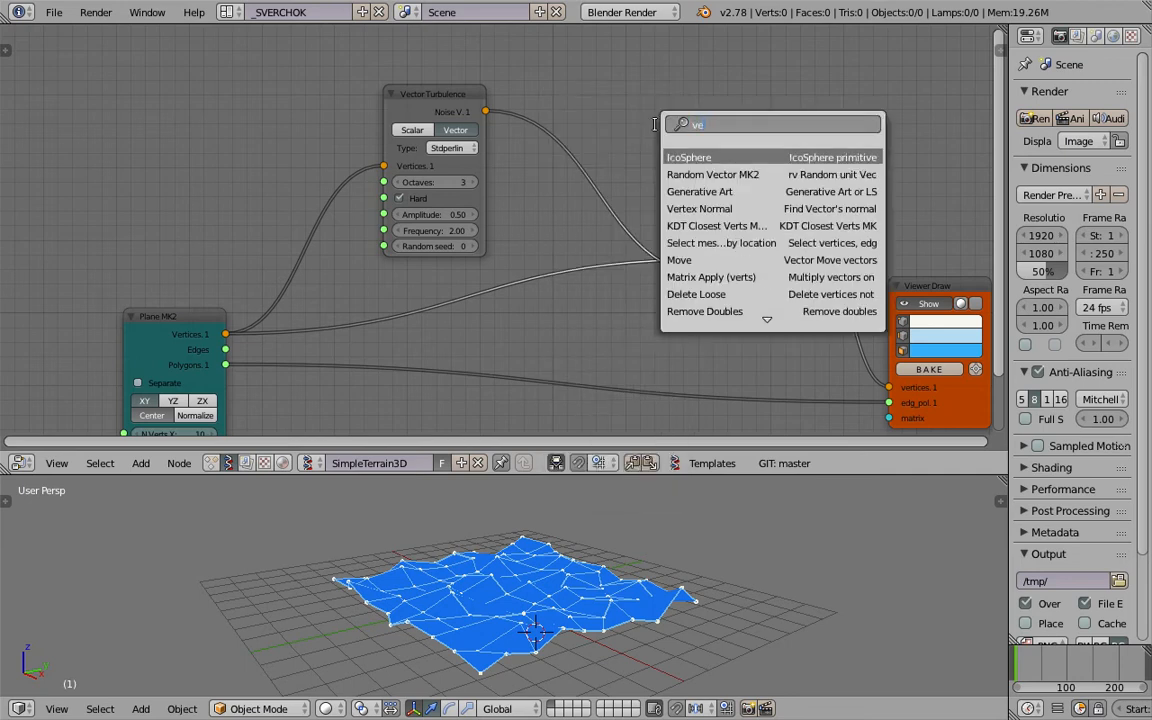
text(ctor no)
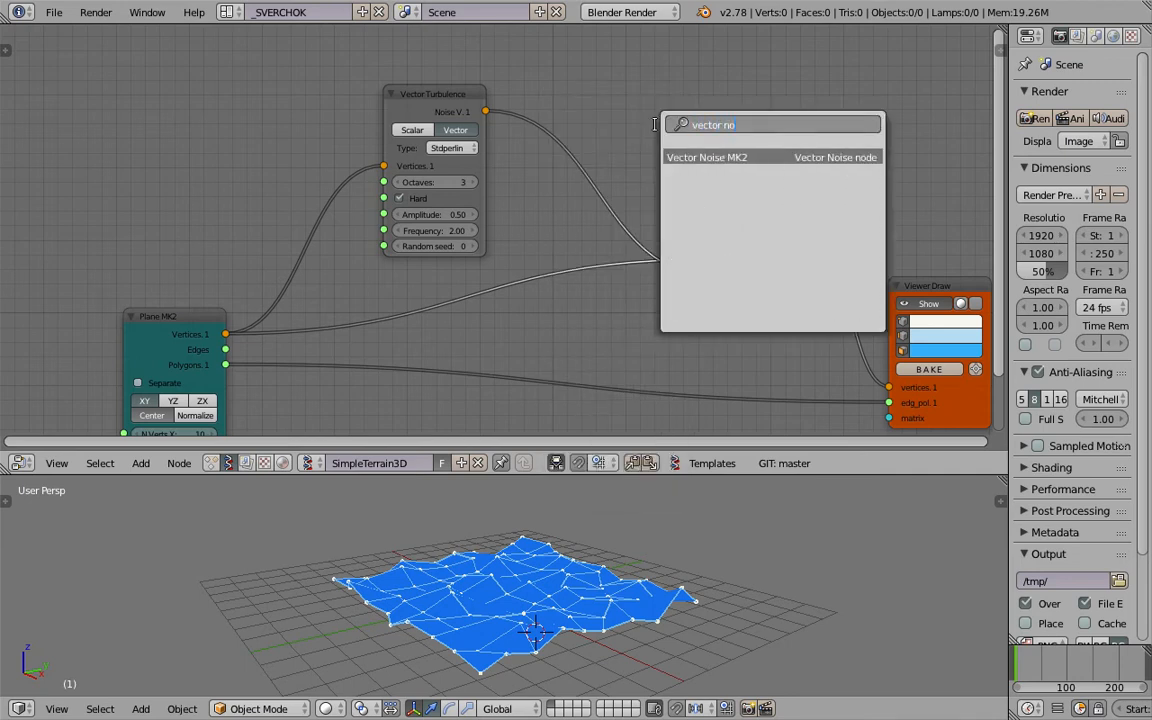
key(ctrl+a)
text(nor)
key(Down)
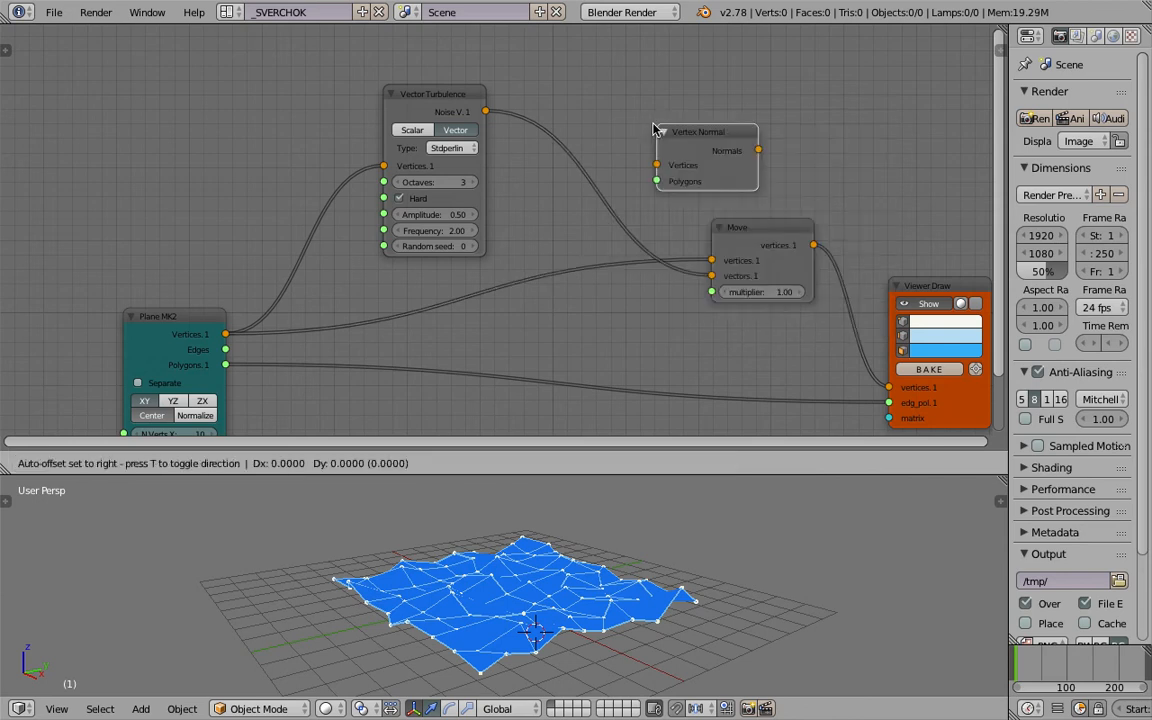
drag(655, 130, 631, 130)
Step: Connect the plane's vertices and polygons to Vertex Normal, and its Normals output to the vectors input of Move
drag(226, 334, 512, 208)
drag(626, 165, 632, 165)
drag(633, 181, 314, 383)
drag(229, 366, 227, 365)
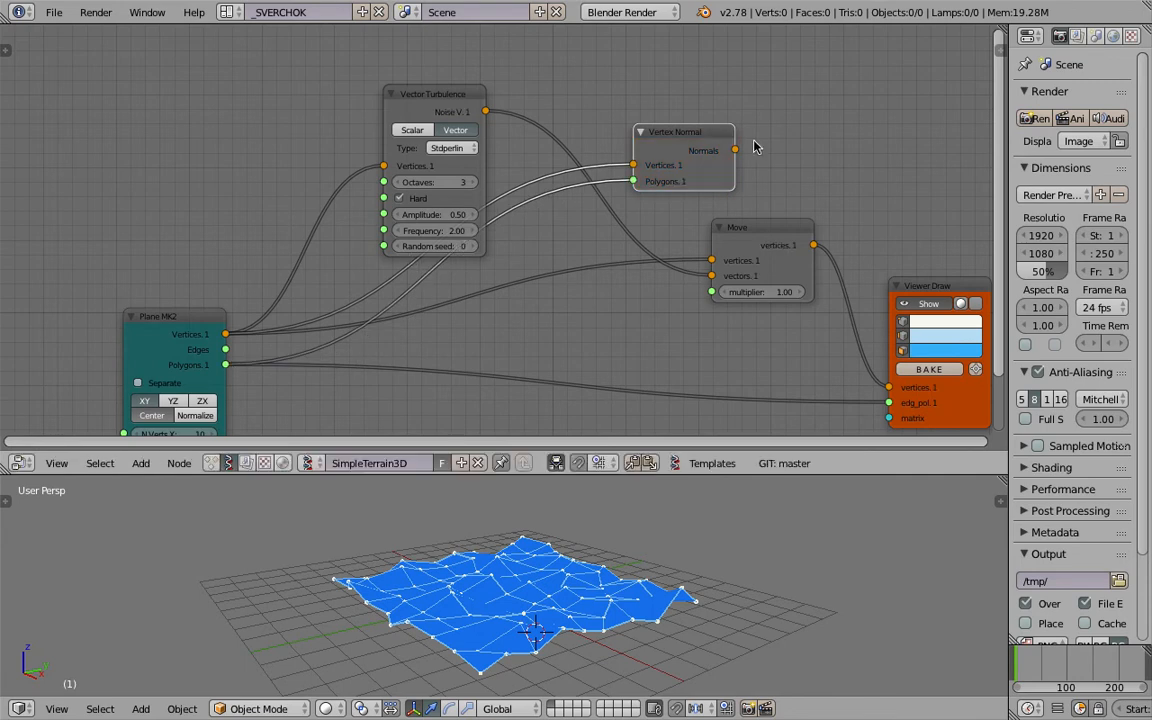
drag(737, 151, 797, 205)
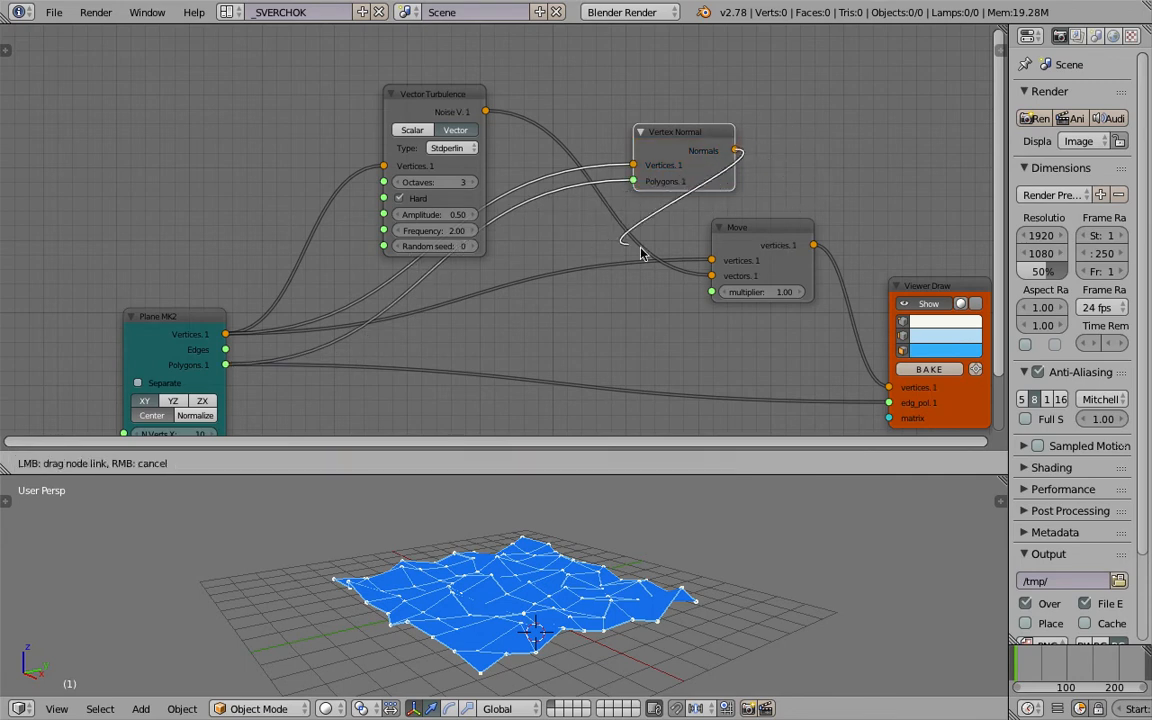
drag(705, 270, 708, 276)
drag(680, 133, 610, 138)
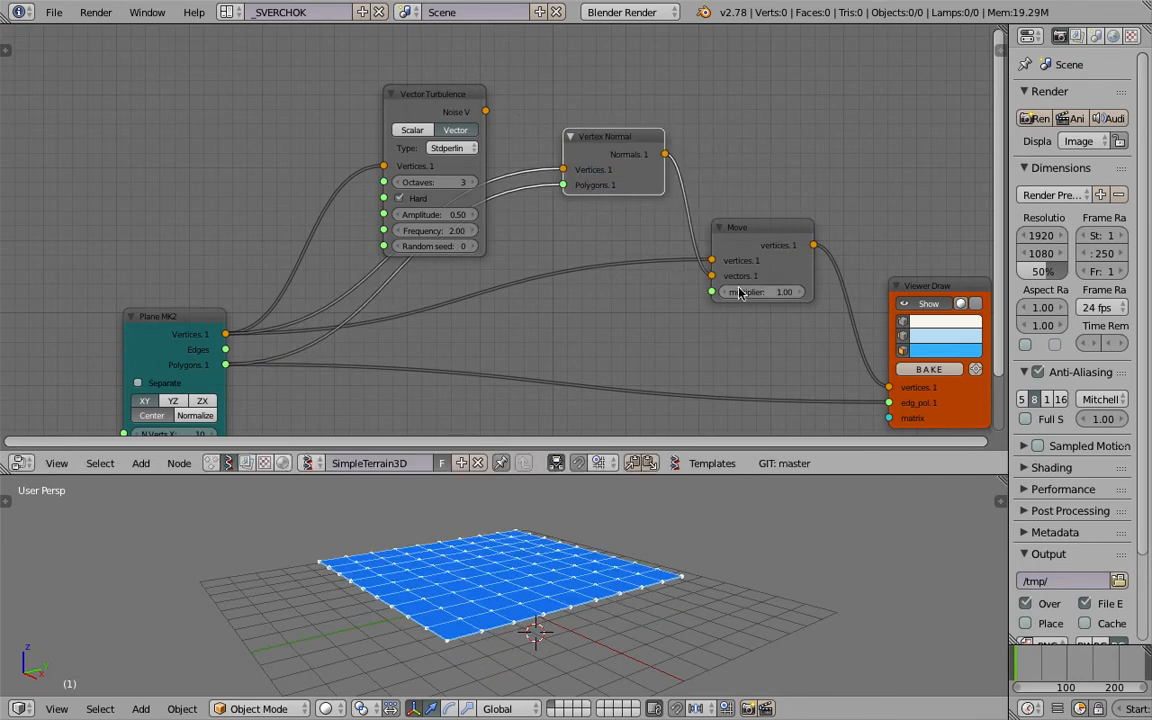
Step: Switch Vector Turbulence to Scalar output and connect Noise S to the multiplier input of Move
drag(422, 92, 331, 68)
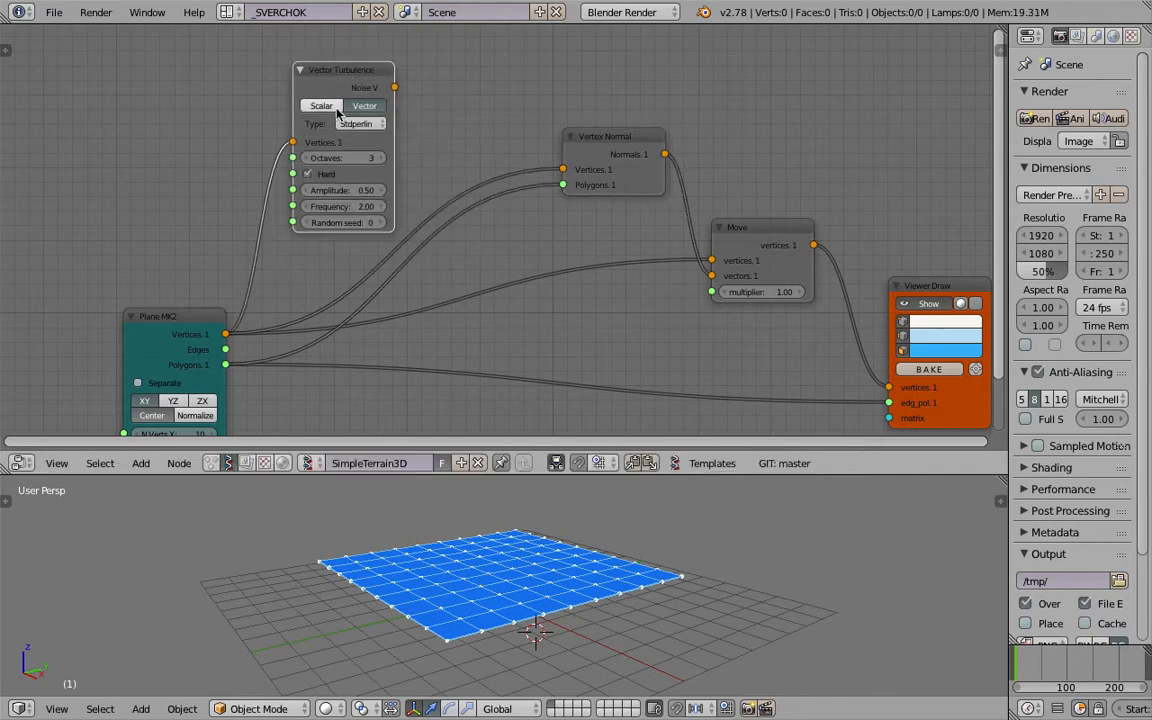
drag(395, 89, 689, 251)
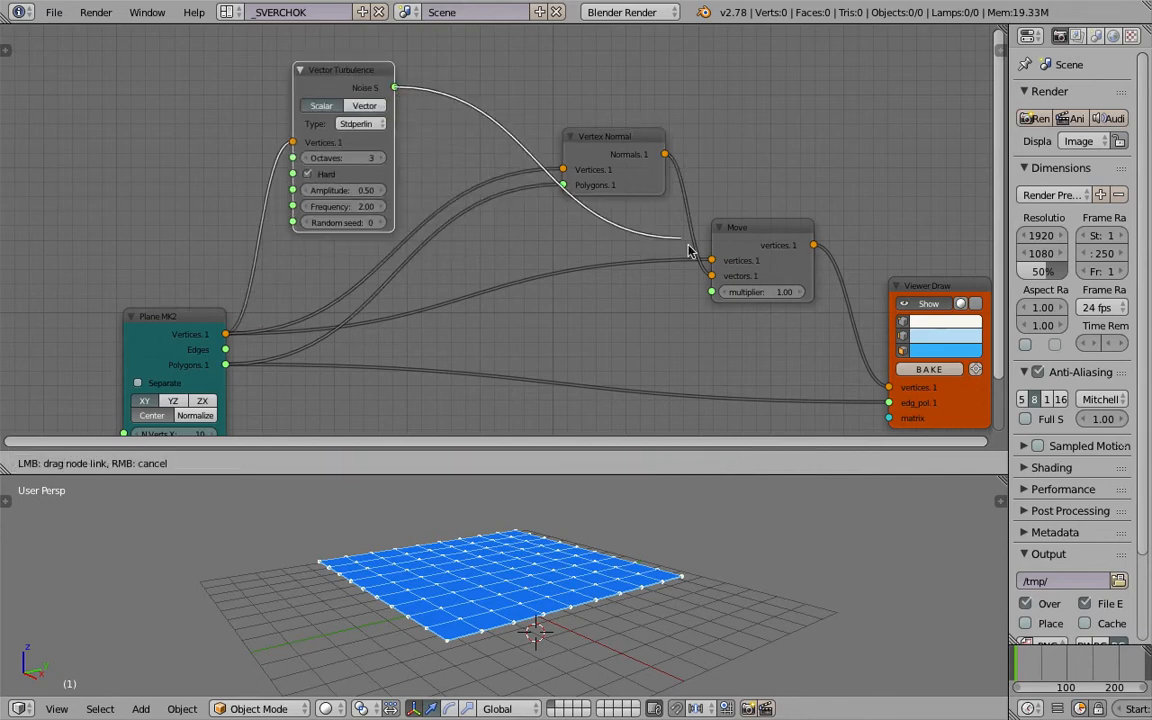
drag(717, 292, 713, 292)
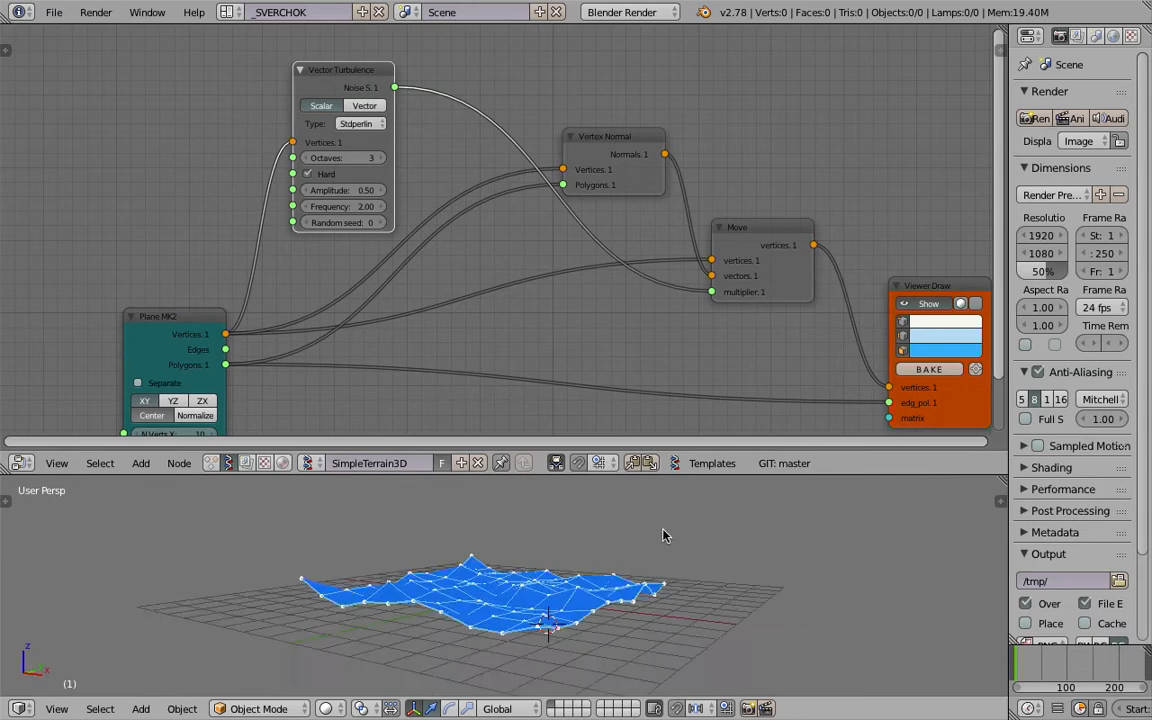
Step: Set Vector Turbulence's amplitude to 0.89, frequency to 2.45 and random seed to 56
middle_drag(451, 223, 449, 184)
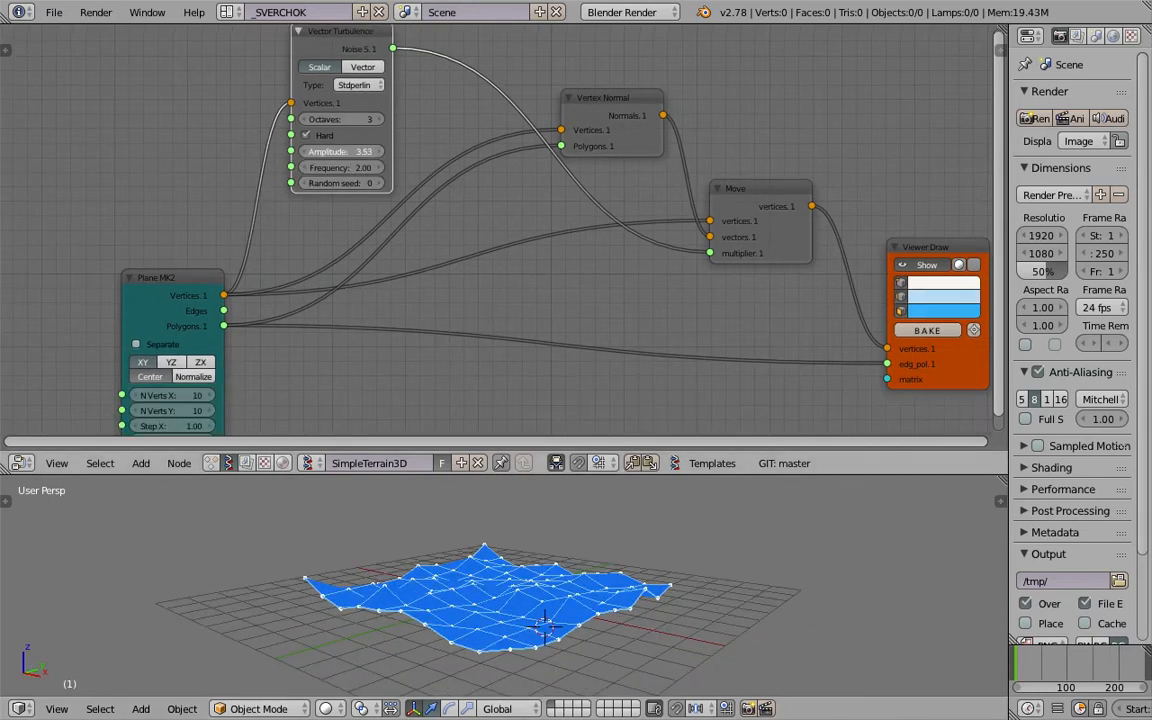
drag(193, 270, 142, 255)
drag(340, 172, 376, 183)
Step: Try the Voronoi_F1 noise type in Vector Turbulence and settle on the Blender type
click(361, 86)
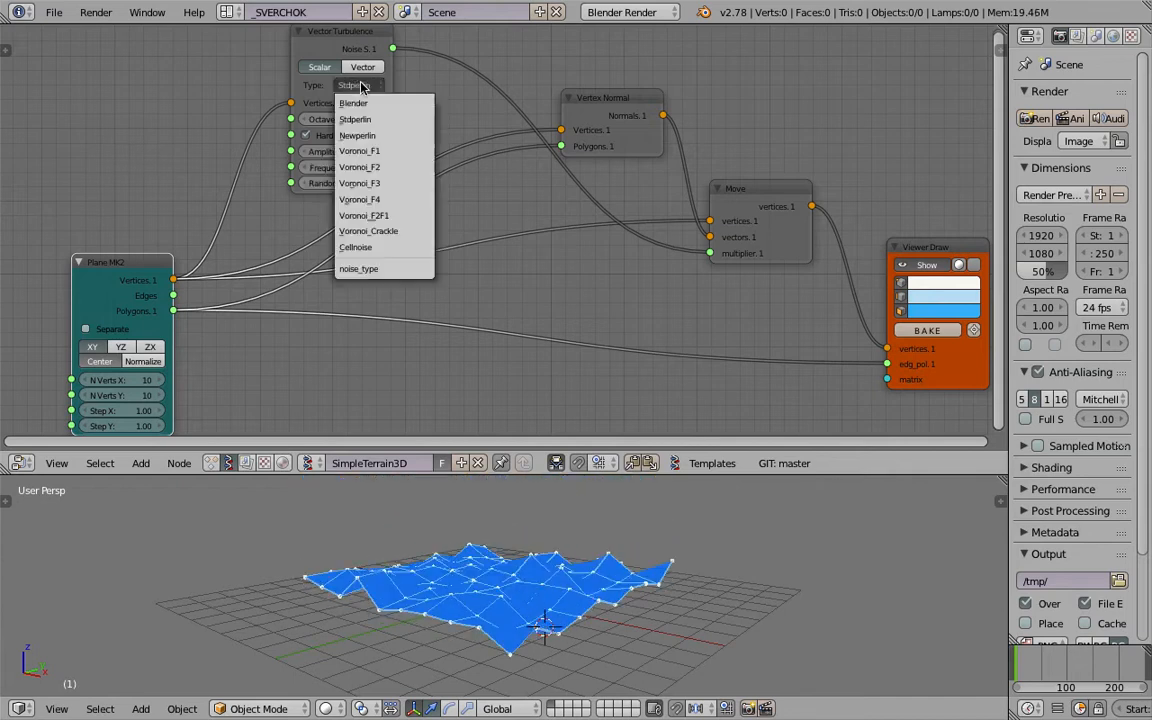
click(368, 152)
click(370, 85)
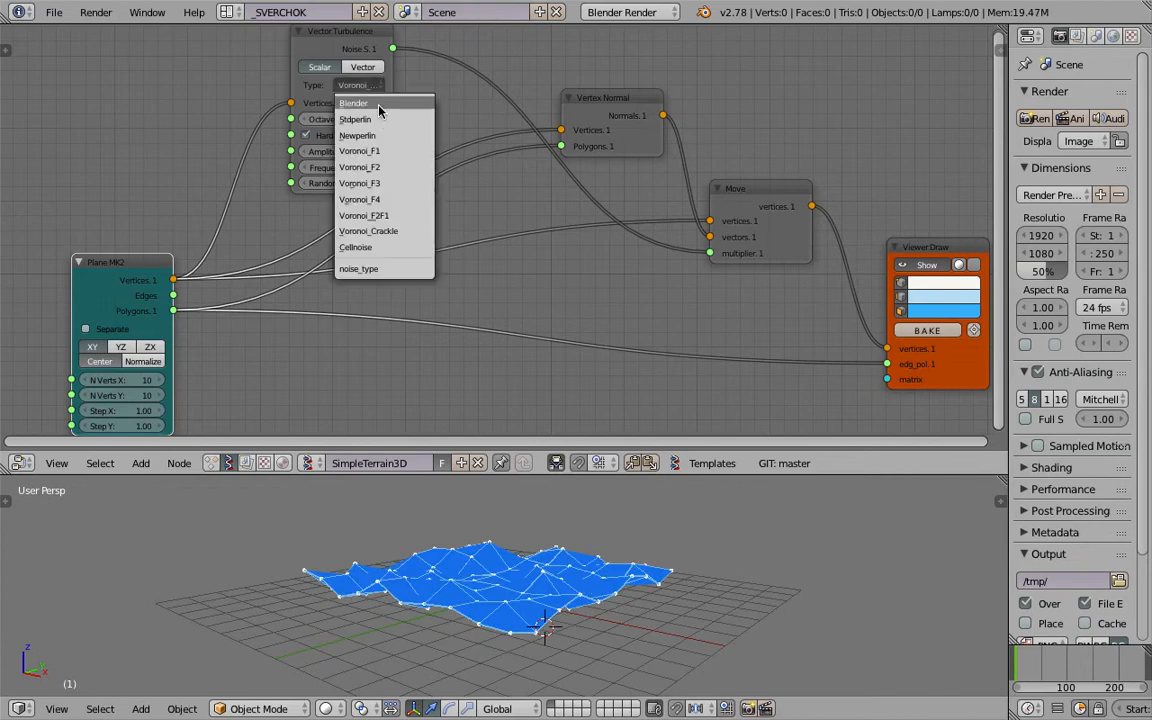
click(340, 100)
middle_drag(560, 560, 641, 555)
middle_drag(480, 592, 560, 570)
Step: Turn on shaded display and hide the vertices in the Viewer Draw node
middle_drag(892, 256, 822, 250)
click(905, 259)
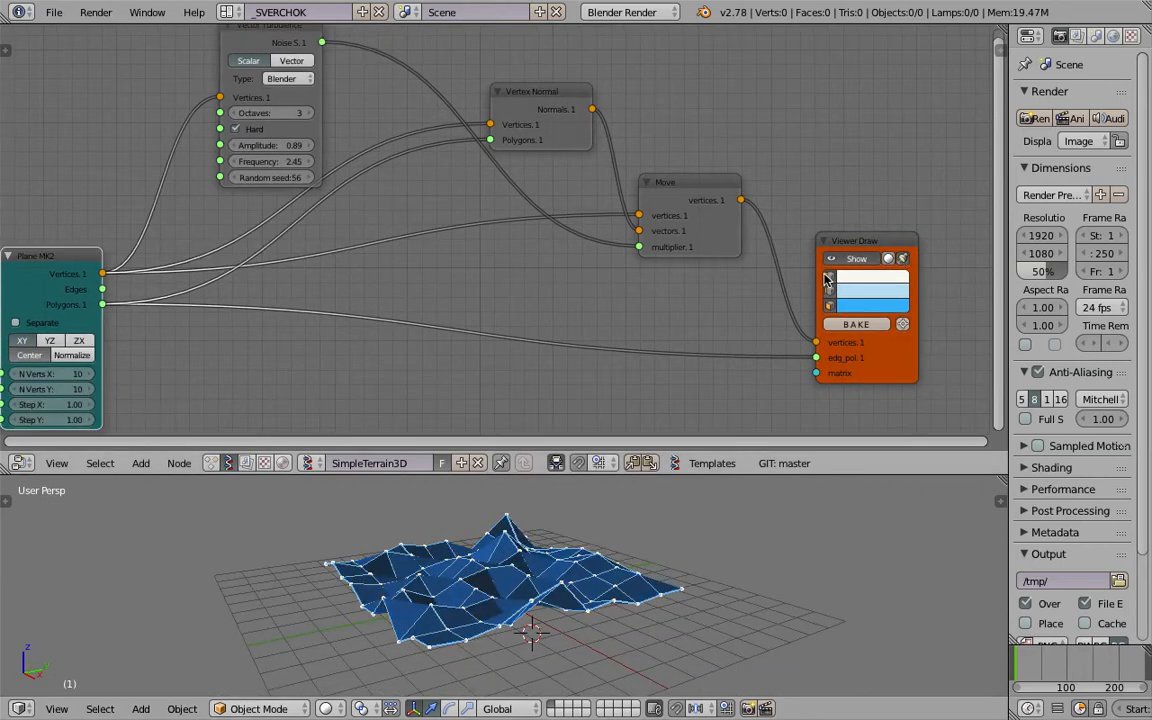
drag(854, 250, 866, 217)
mouse_move(630, 491)
middle_down()
mouse_move(658, 553)
mouse_move(716, 463)
middle_up()
Step: Save the file and space the Plane MK2 and Viewer Draw nodes further apart
key(ctrl+s)
click(658, 553)
middle_drag(767, 311, 761, 311)
middle_drag(635, 514, 627, 582)
scroll(581, 380, down, 2)
middle_drag(571, 315, 612, 290)
drag(861, 290, 885, 279)
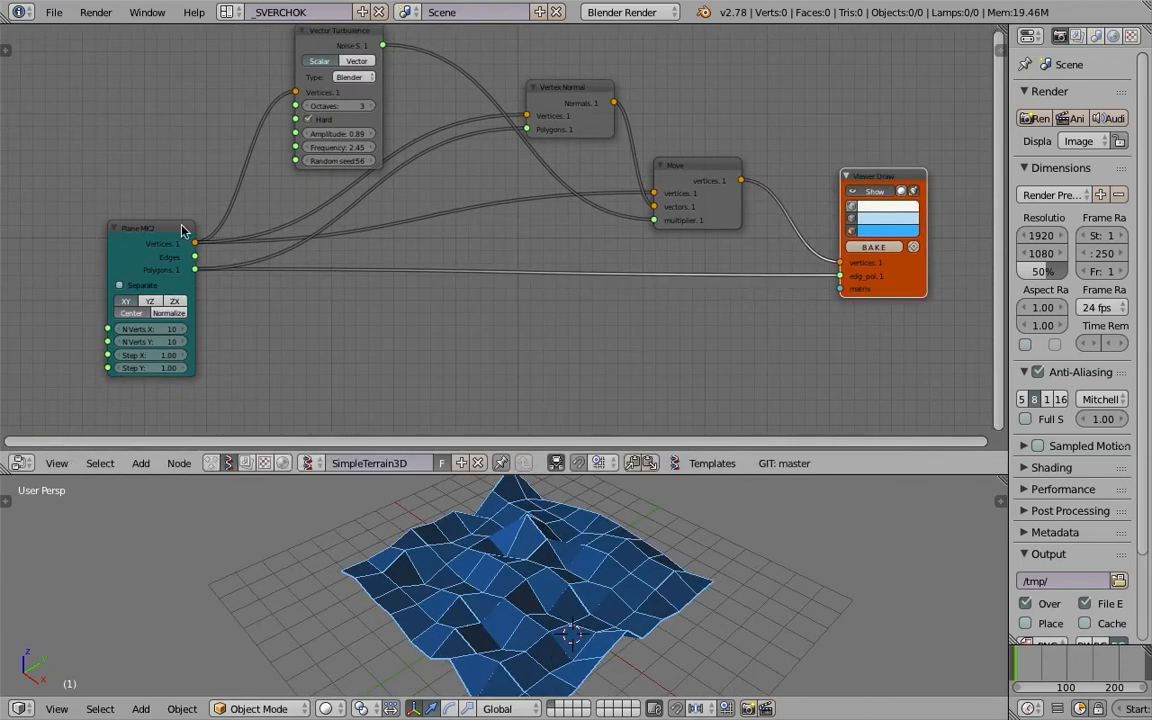
drag(172, 229, 144, 223)
Step: Duplicate the Viewer Draw node and place the copy below the original
middle_drag(585, 585, 598, 550)
scroll(598, 550, down, 1)
middle_drag(517, 386, 517, 305)
drag(911, 182, 918, 169)
key(shift+d)
click(852, 322)
middle_drag(690, 286, 694, 301)
Step: Connect the plane's vertices and polygons directly to the duplicated Viewer Draw node
drag(174, 154, 762, 335)
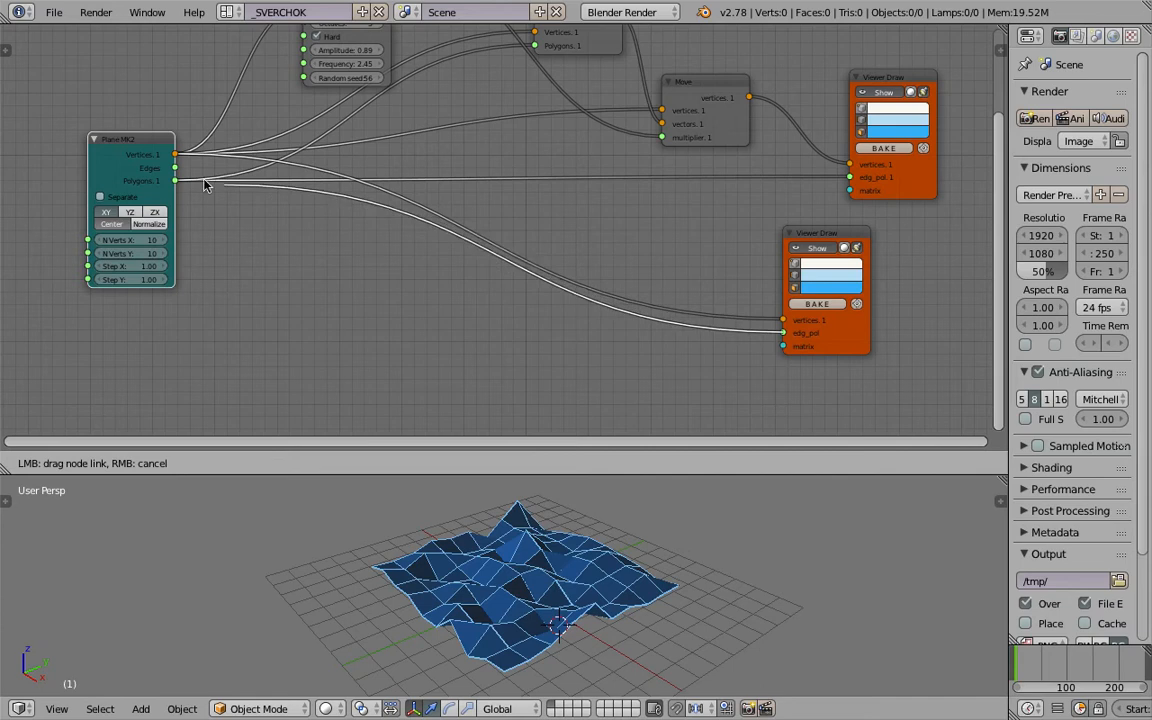
drag(175, 183, 175, 181)
middle_drag(687, 612, 530, 615)
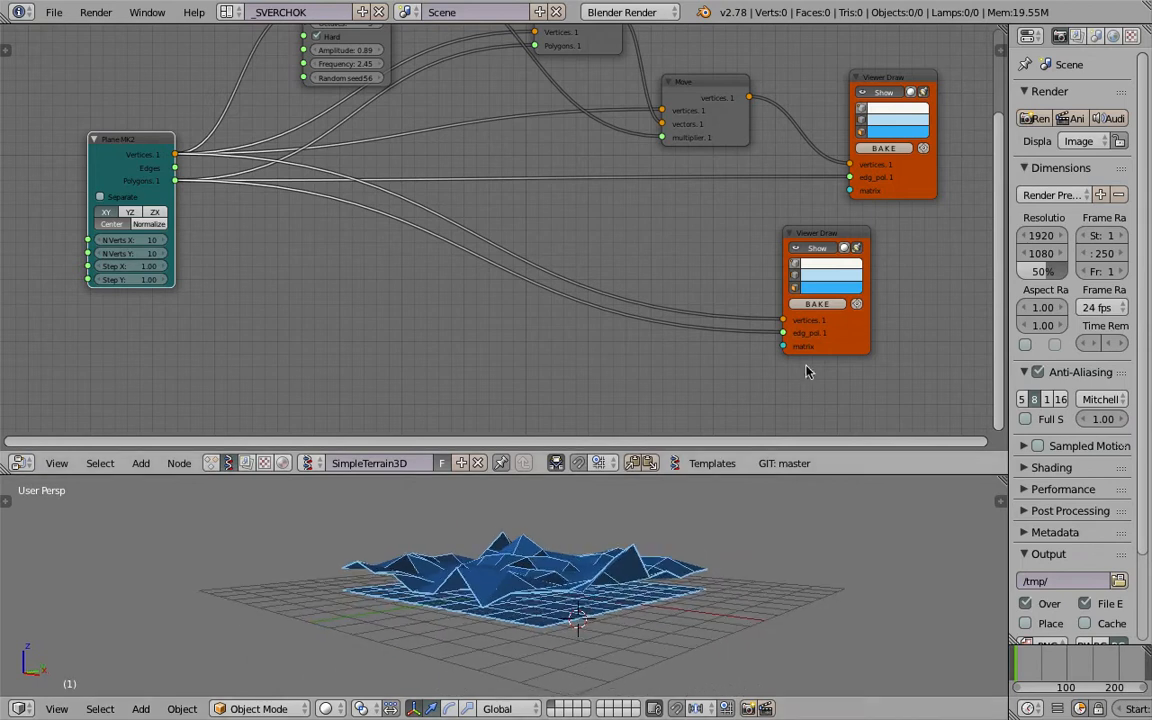
Step: Change the polygon and edge colours of the duplicated Viewer Draw to pink shades
click(818, 289)
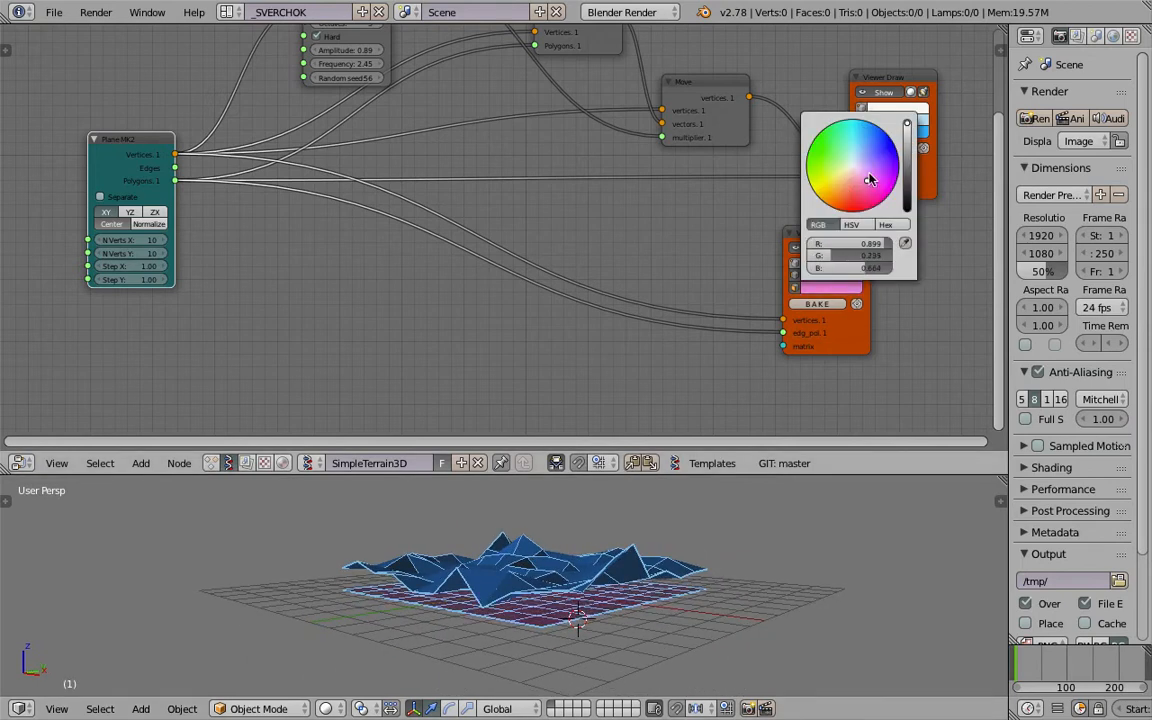
click(818, 276)
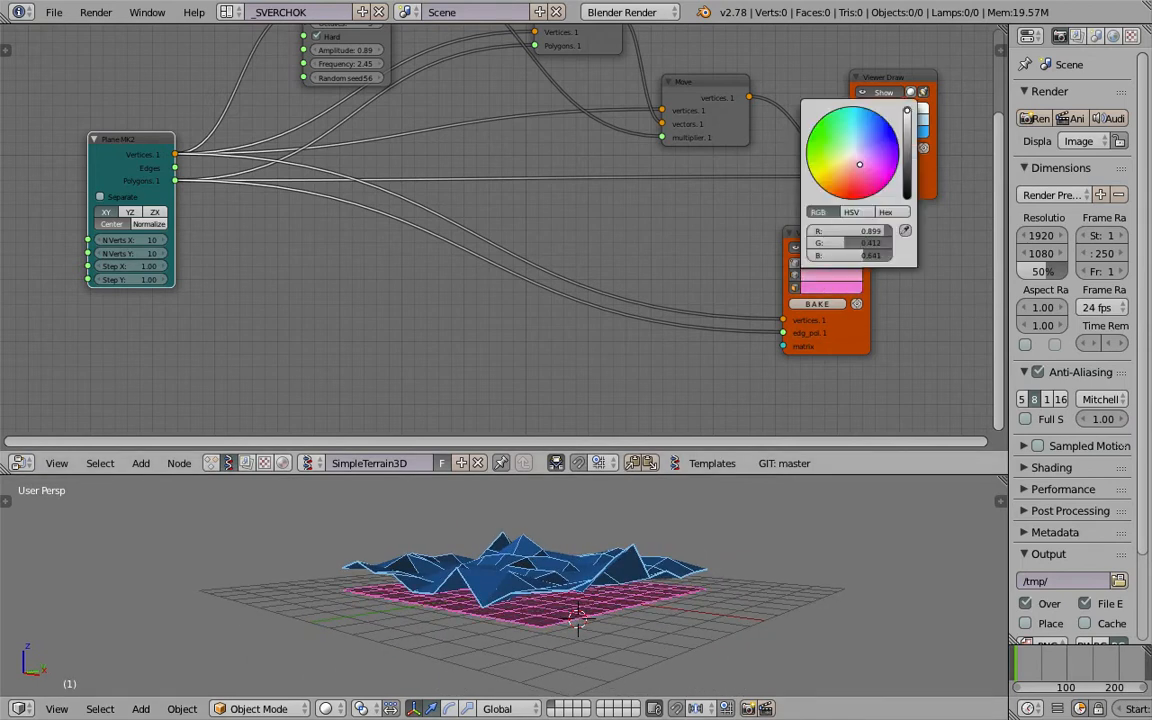
middle_drag(583, 566, 600, 604)
middle_drag(583, 660, 628, 560)
Step: Insert a second Move node into the link between the first Move and the blue Viewer Draw
mouse_move(560, 154)
middle_down()
mouse_move(546, 258)
mouse_move(517, 225)
middle_up()
drag(830, 180, 875, 187)
key(shift+a)
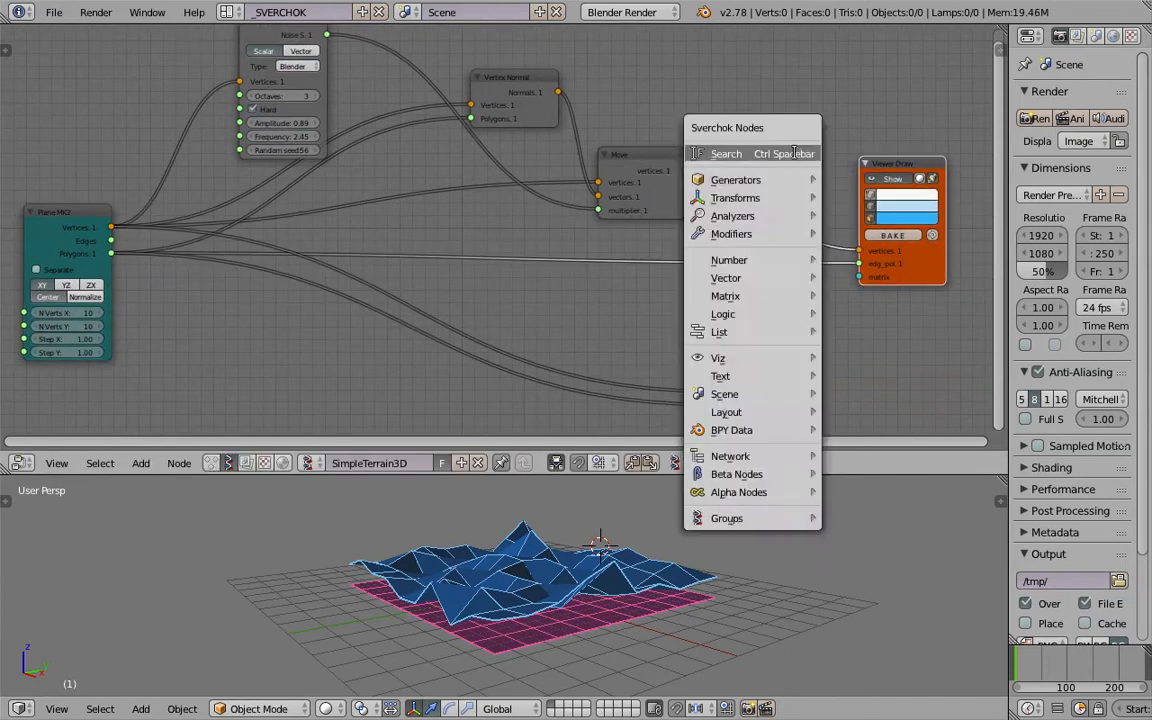
click(793, 152)
key(Return)
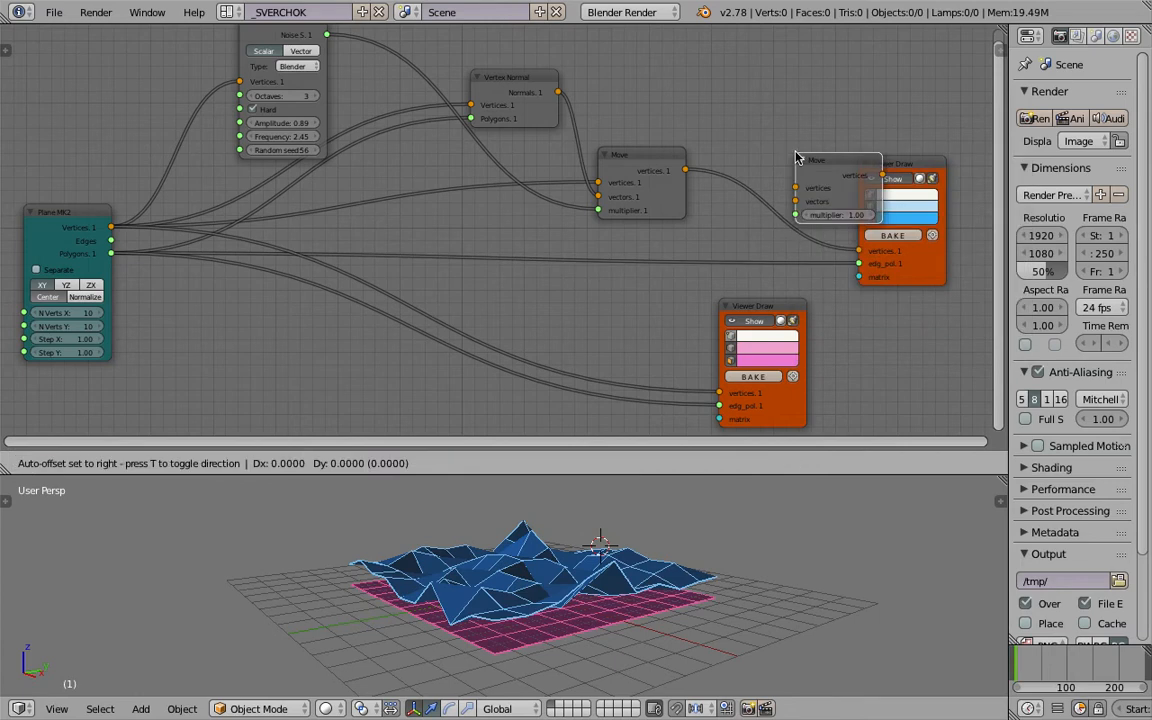
click(754, 176)
Step: Add a Vector in node above the second Move node
key(shift+a)
click(757, 104)
text(vec)
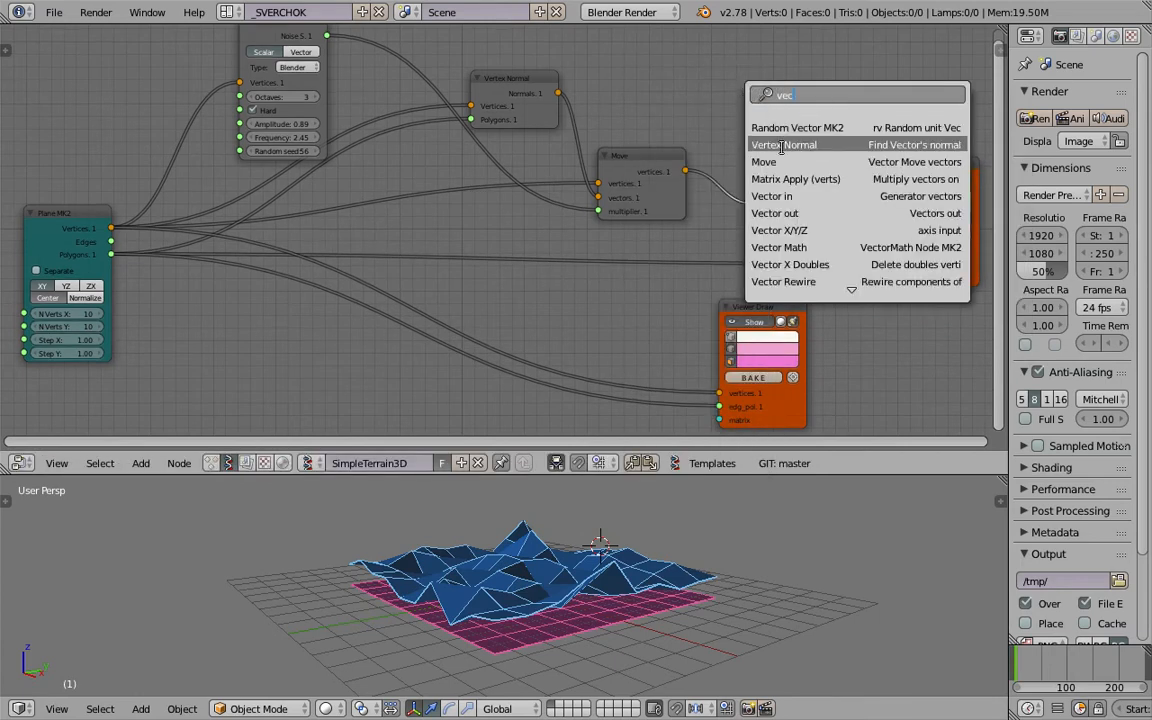
click(781, 196)
click(672, 63)
Step: Connect Vector in to the vectors input of the second Move and set its Z value to 1.470
drag(731, 76, 755, 218)
drag(700, 135, 772, 135)
middle_drag(672, 556, 668, 522)
drag(793, 232, 806, 234)
middle_drag(803, 165, 795, 128)
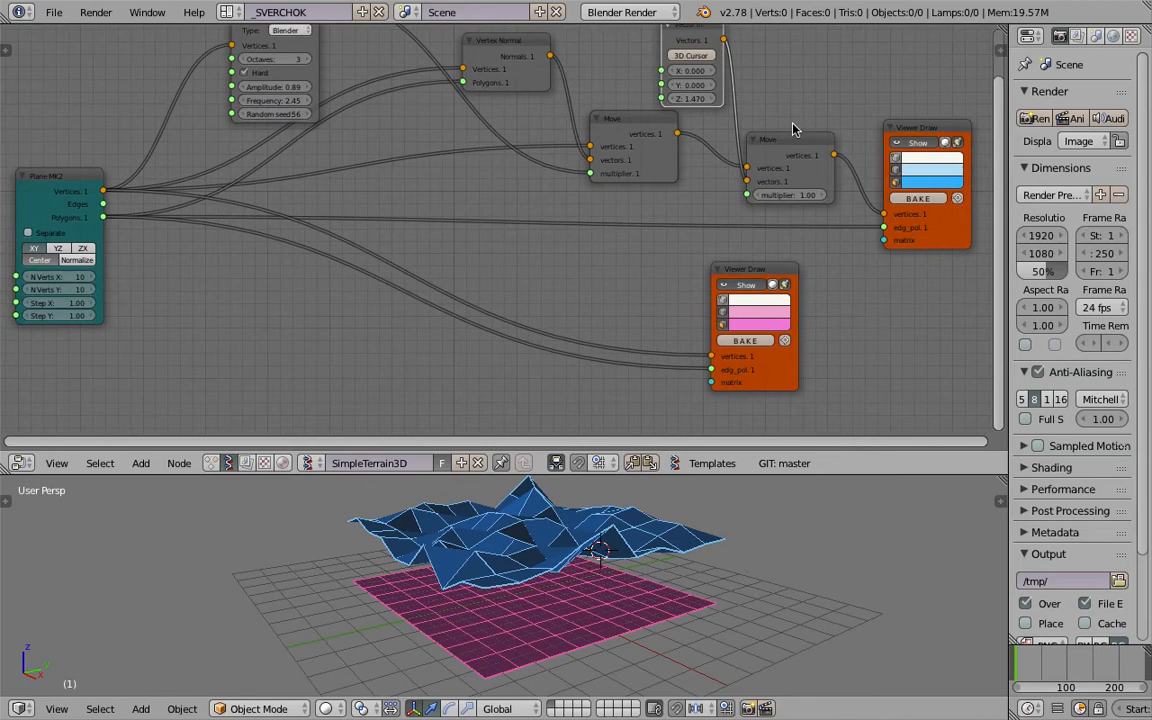
Step: Align the second Move beside the first and place the pink Viewer Draw below the blue one
drag(790, 139, 785, 119)
middle_drag(613, 565, 568, 577)
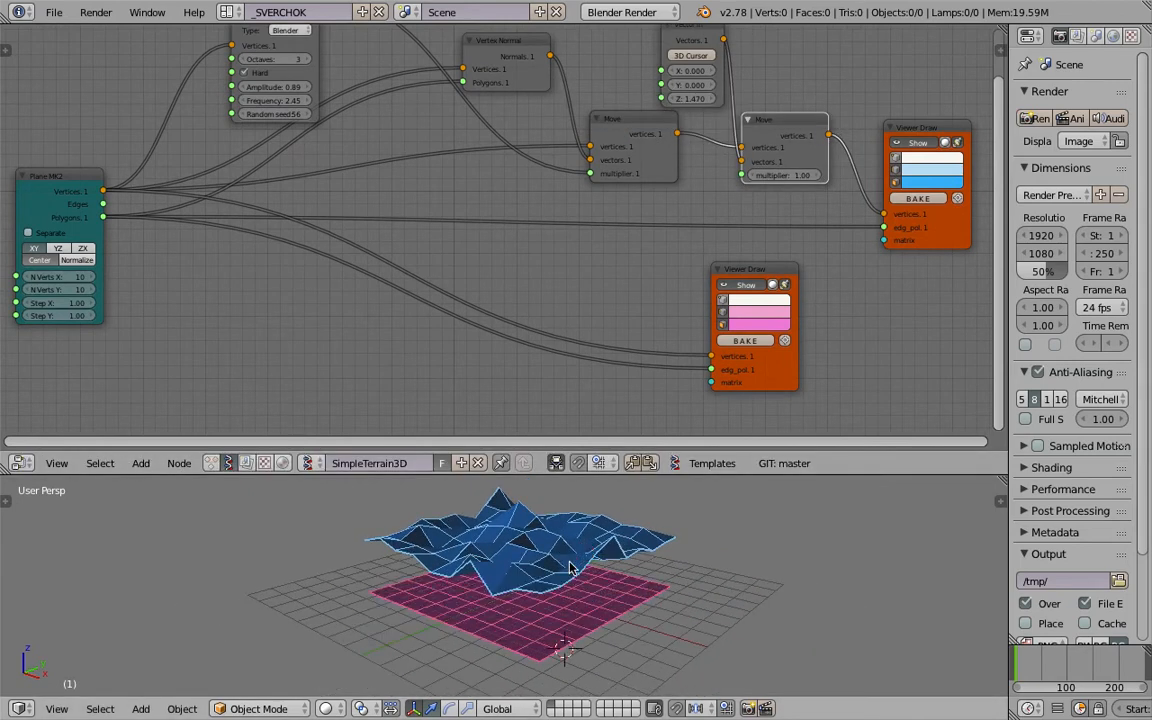
middle_drag(549, 562, 558, 600)
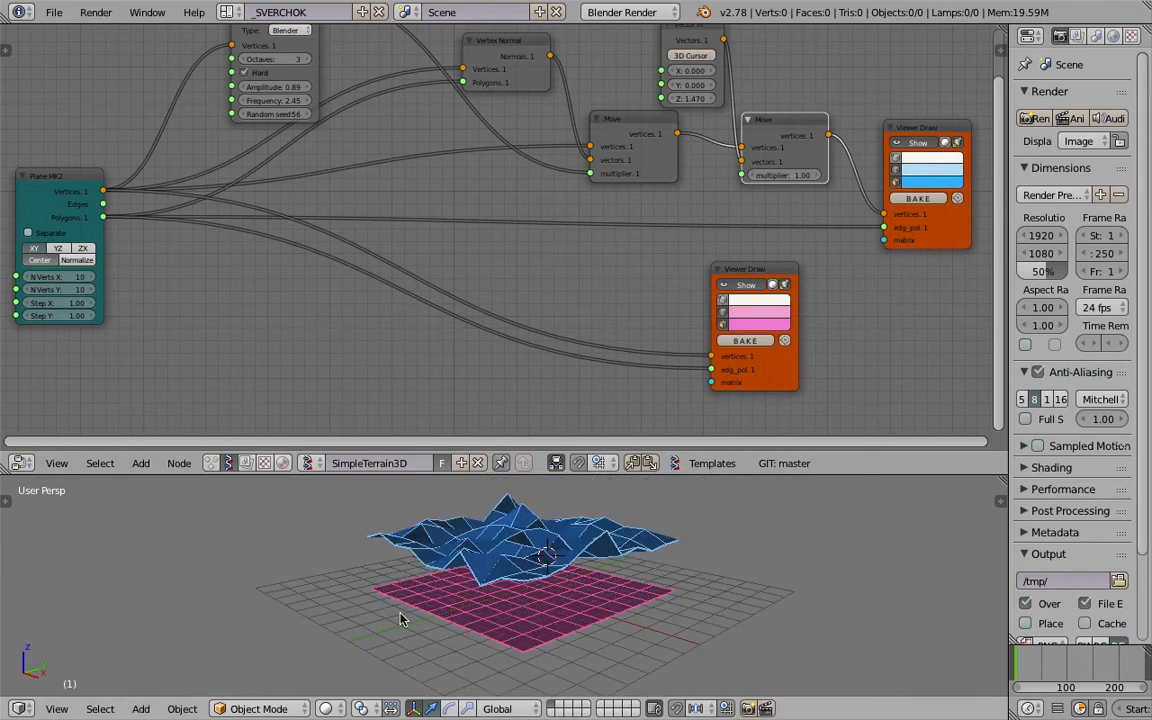
mouse_move(758, 278)
mouse_down()
mouse_move(875, 324)
mouse_move(898, 315)
mouse_up()
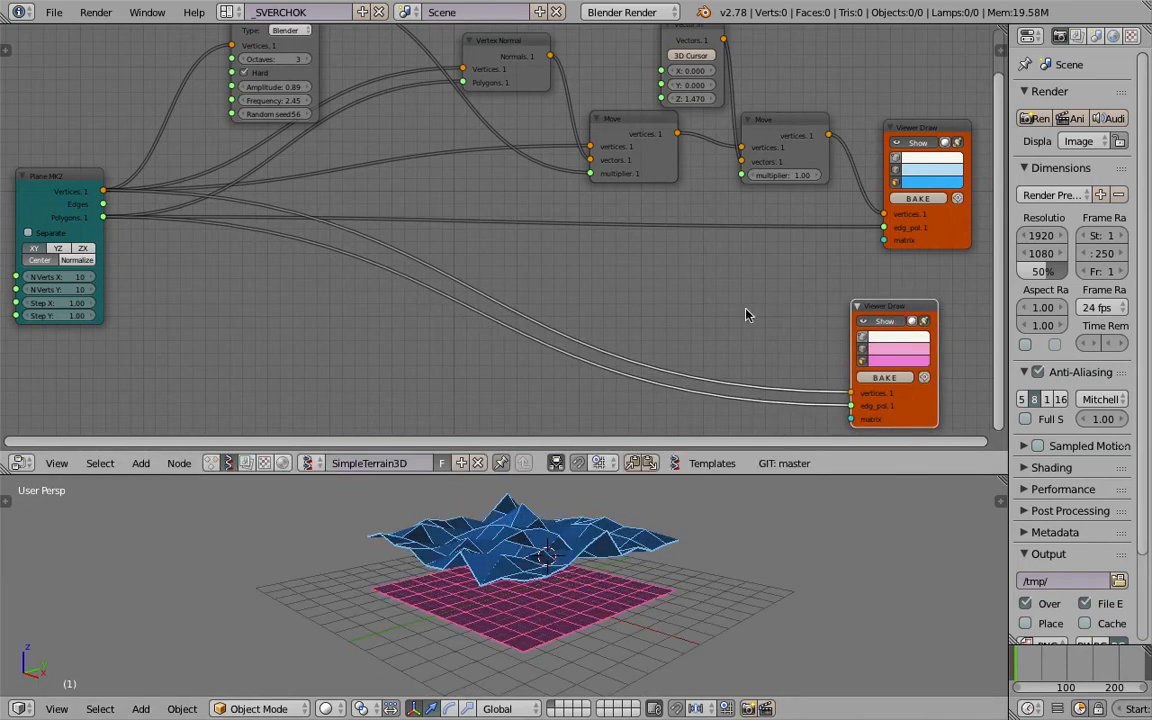
Step: Move the pink Viewer Draw node back toward the plane, below the first Move node
mouse_move(542, 607)
middle_down()
mouse_move(669, 577)
mouse_move(635, 589)
mouse_move(568, 525)
mouse_move(600, 548)
middle_up()
middle_drag(839, 296, 737, 296)
drag(770, 311, 821, 308)
mouse_move(497, 536)
middle_down()
mouse_move(535, 546)
mouse_move(546, 537)
middle_up()
click(569, 608)
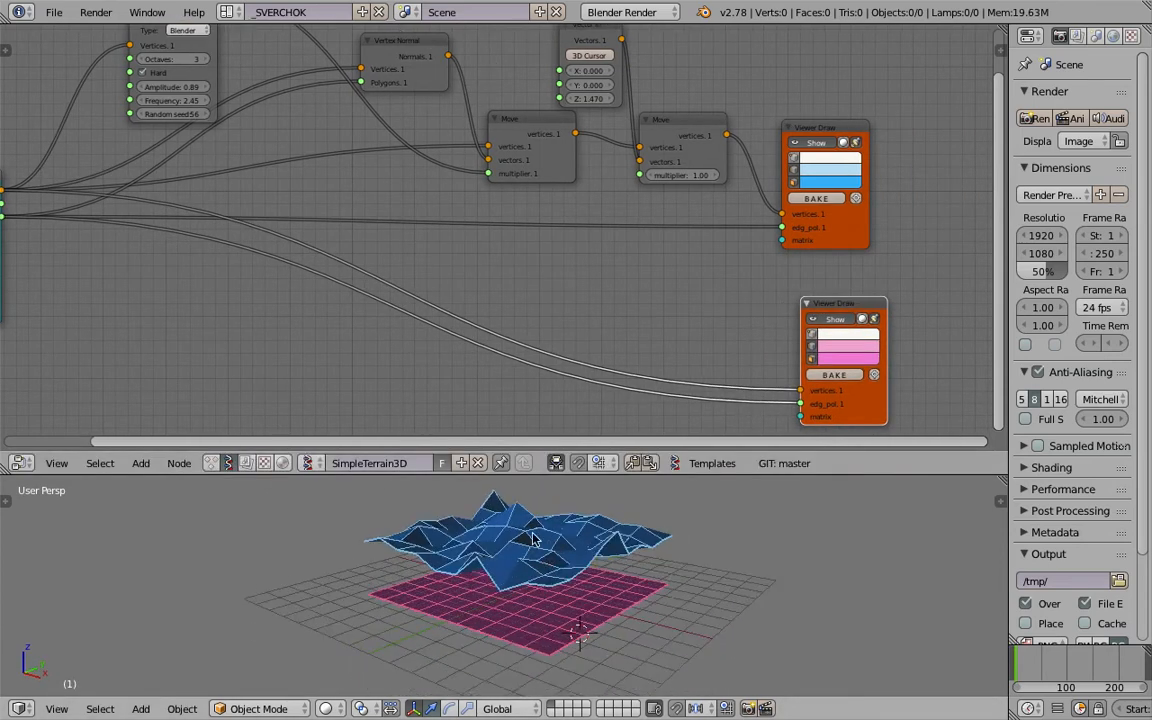
middle_drag(553, 545, 585, 578)
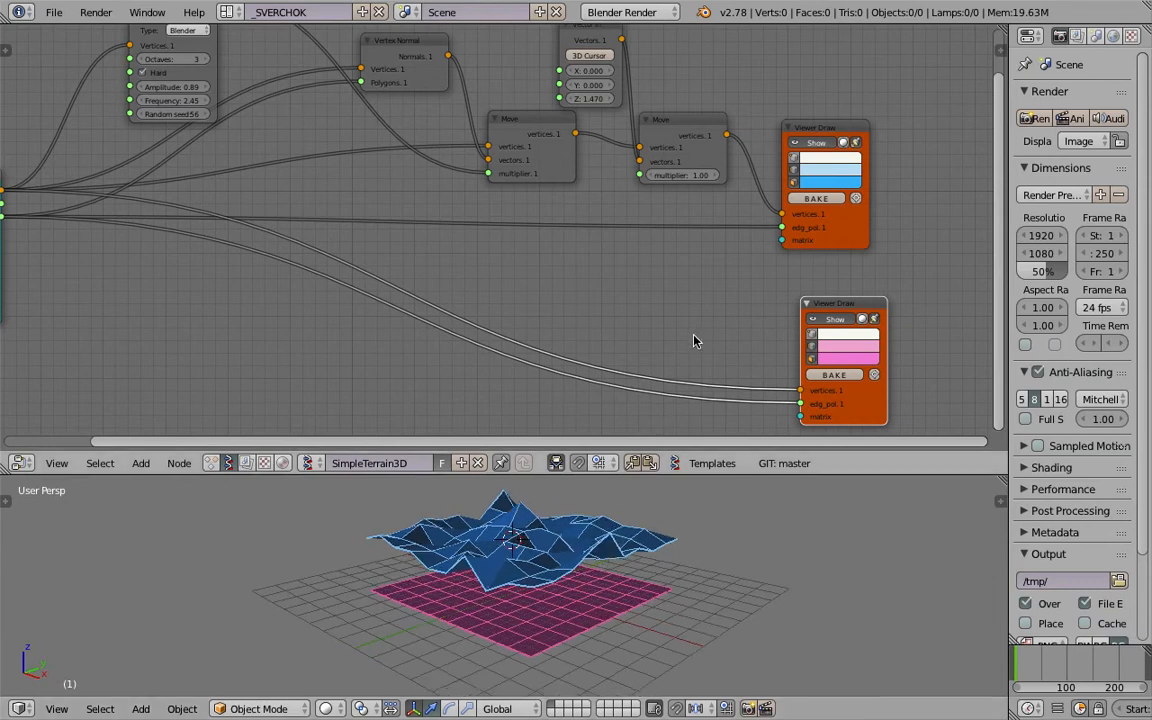
mouse_move(828, 305)
mouse_down()
mouse_move(578, 329)
mouse_move(472, 315)
mouse_up()
Step: Raise the blue Viewer Draw node slightly and place a duplicate of it directly below
drag(849, 231, 864, 198)
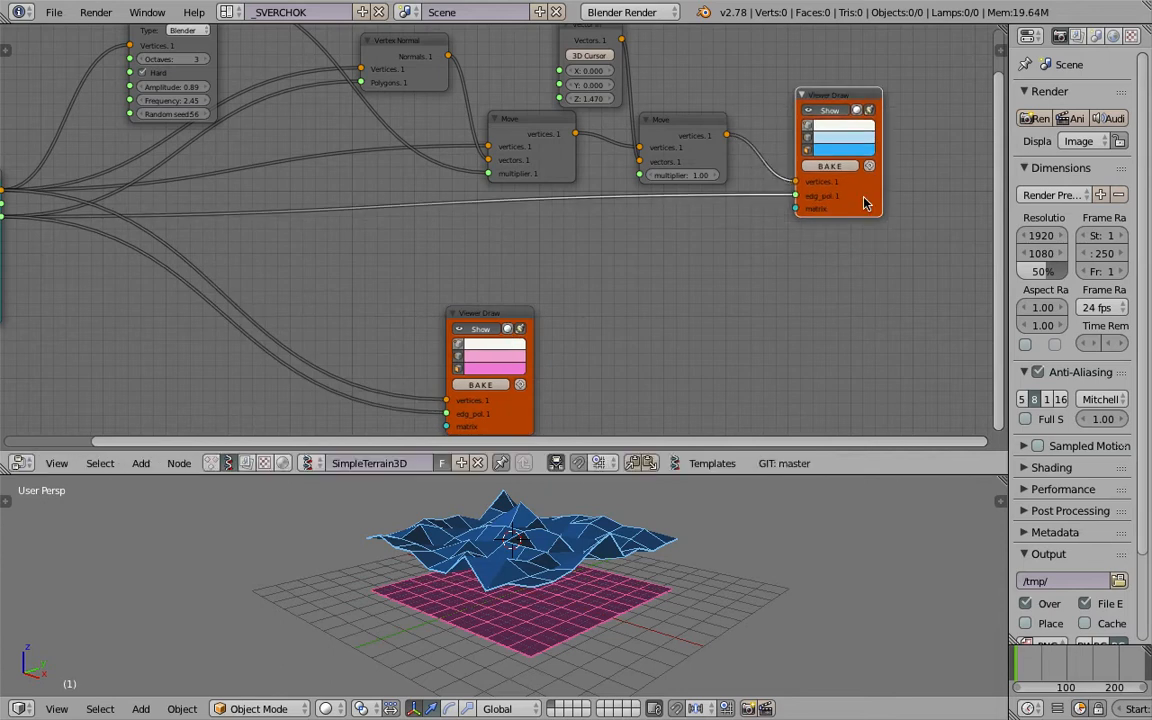
key(shift+d)
click(880, 350)
Step: Add a List Join node in front of the duplicated blue Viewer Draw
key(shift+a)
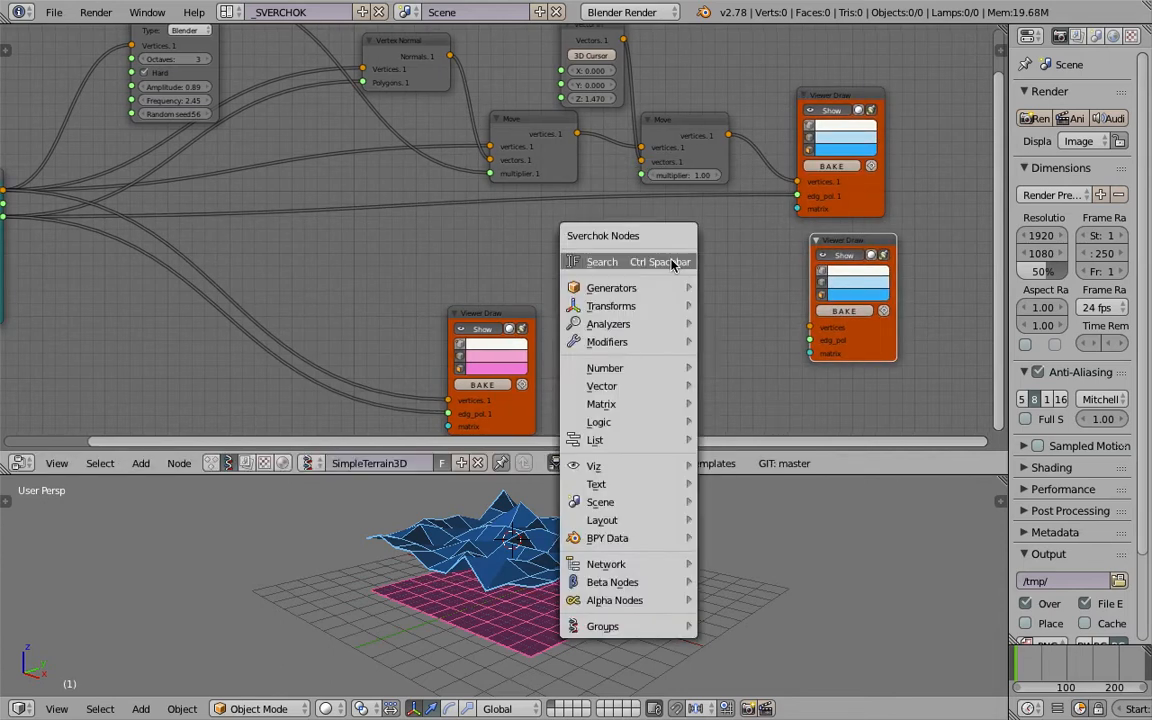
click(672, 262)
text(list join)
key(Return)
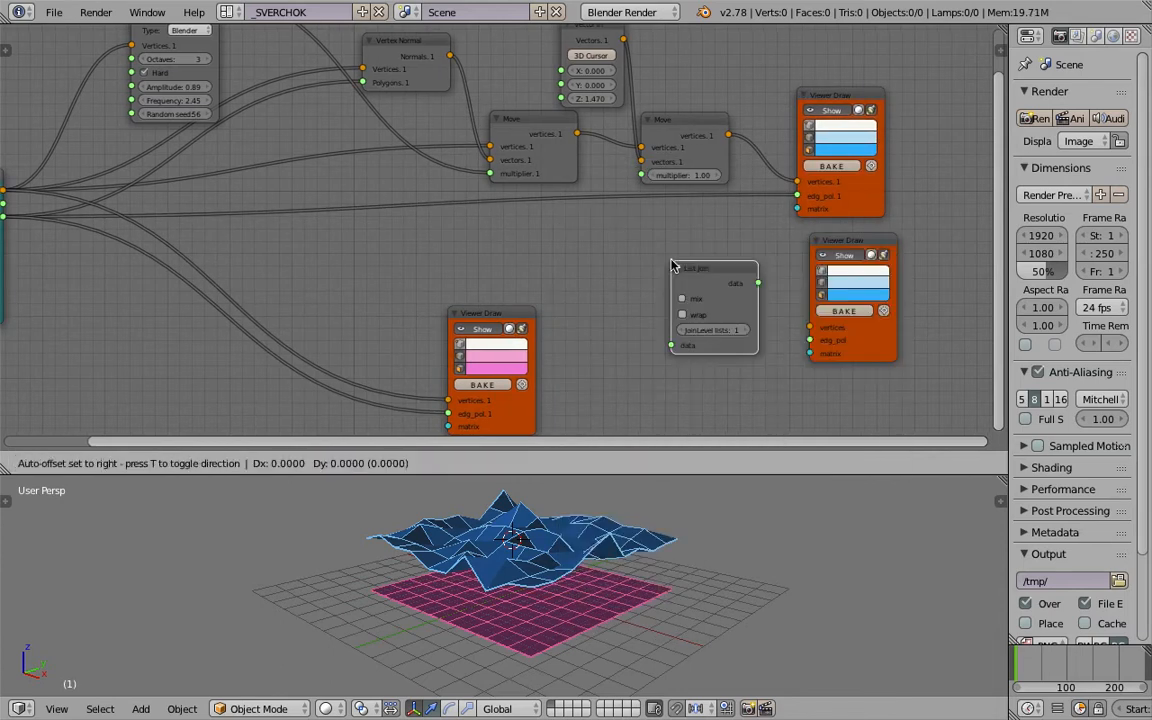
click(672, 262)
Step: Join the Plane MK2 vertices and the second Move's vertices in List Join, and feed its data to the duplicated Viewer Draw's vertices
scroll(751, 214, down, 1)
click(746, 150)
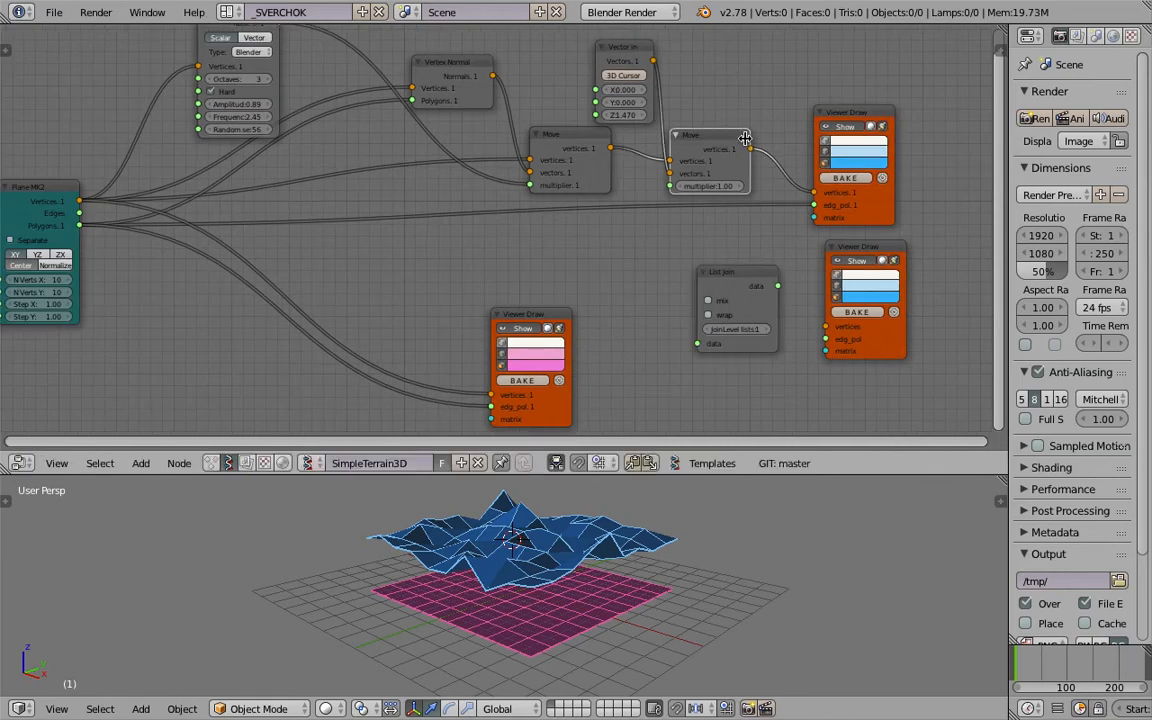
drag(754, 149, 764, 161)
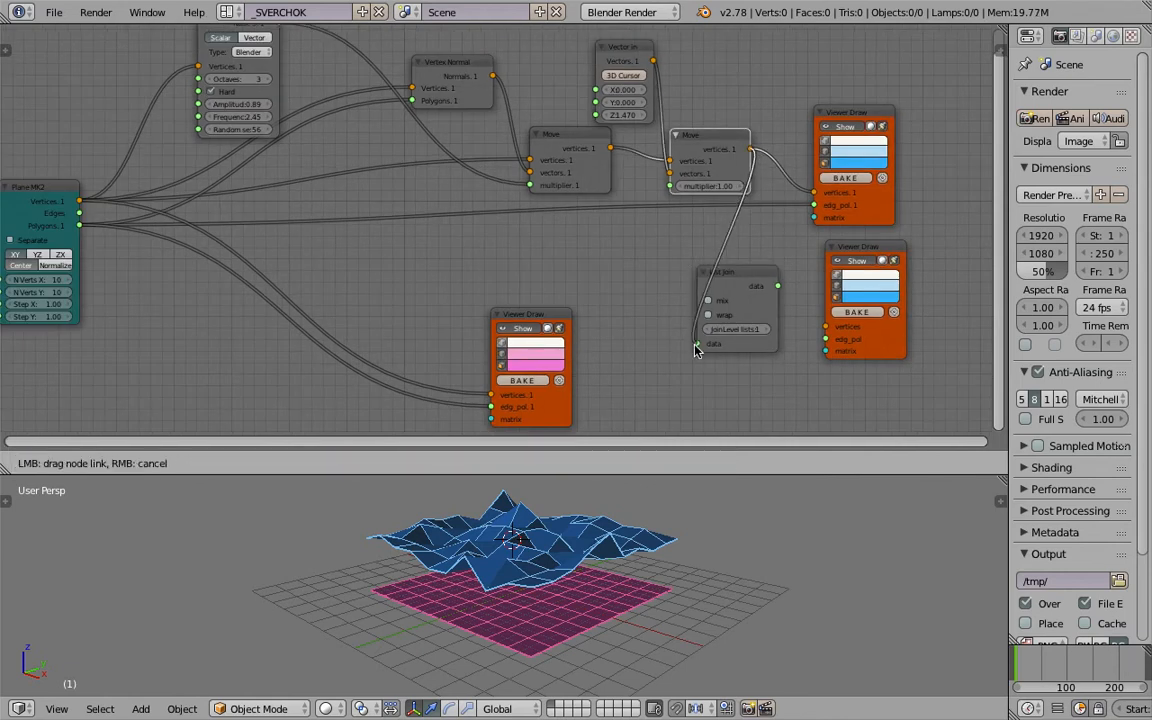
drag(697, 349, 697, 345)
drag(104, 205, 484, 288)
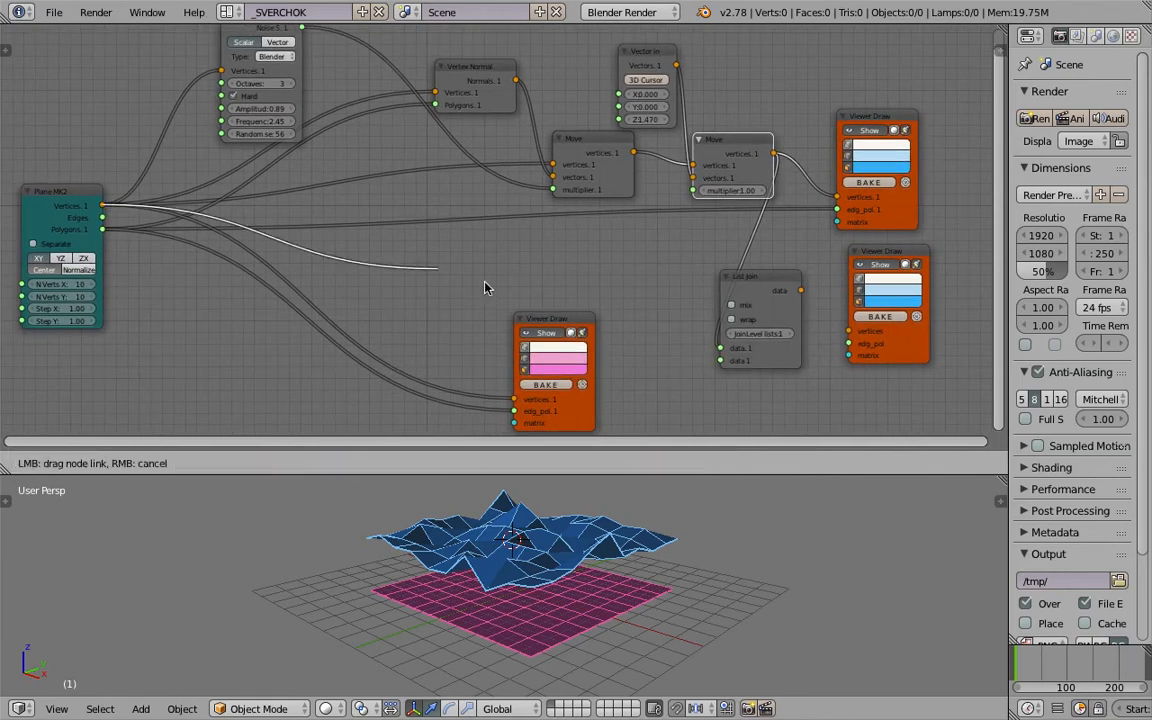
drag(718, 352, 720, 349)
drag(775, 154, 722, 362)
drag(801, 291, 849, 331)
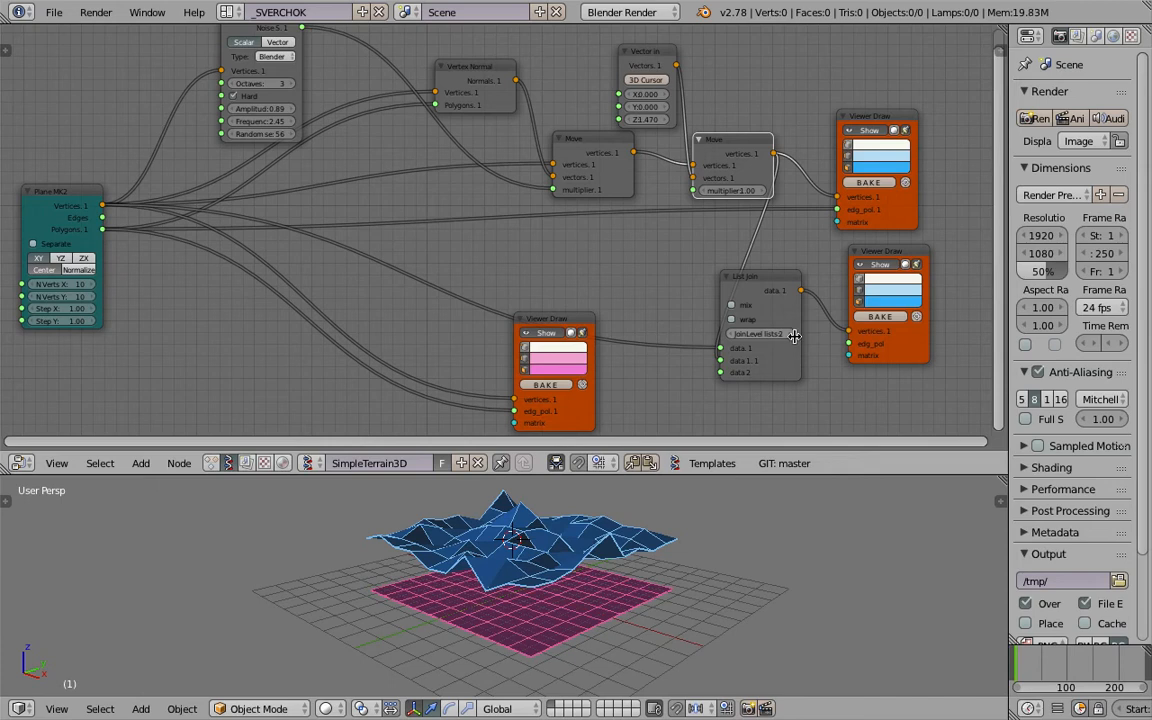
Step: Hide the display of the original blue Viewer Draw and the pink Viewer Draw
click(864, 131)
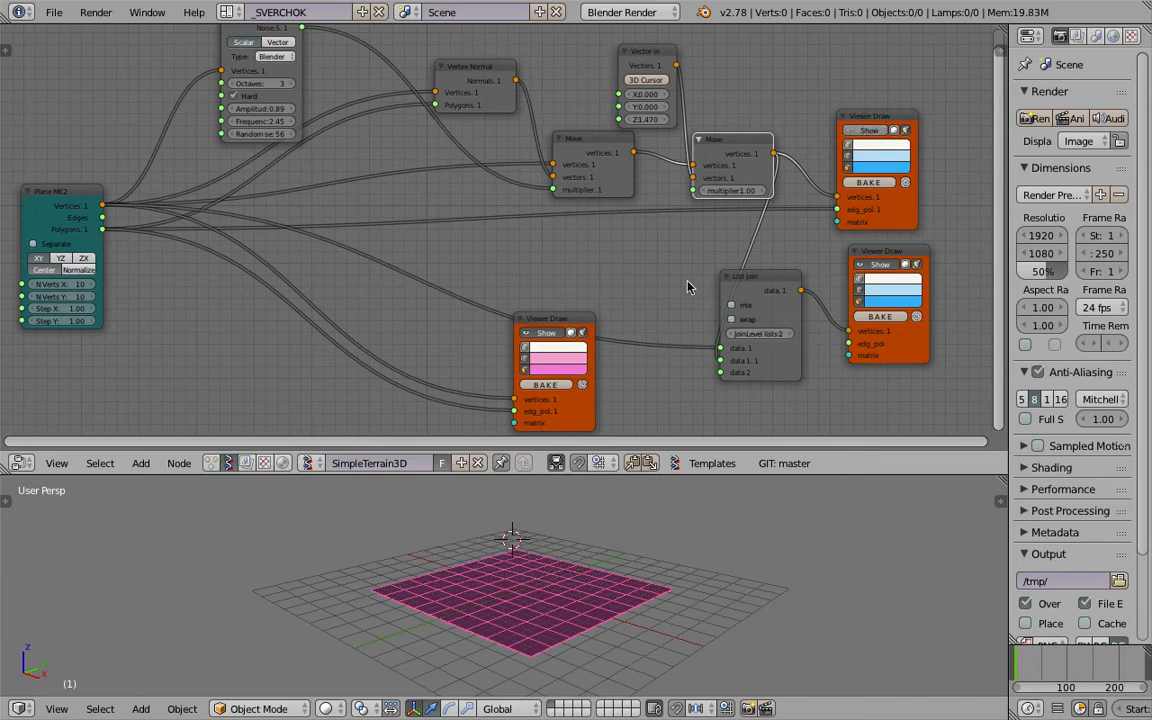
click(540, 333)
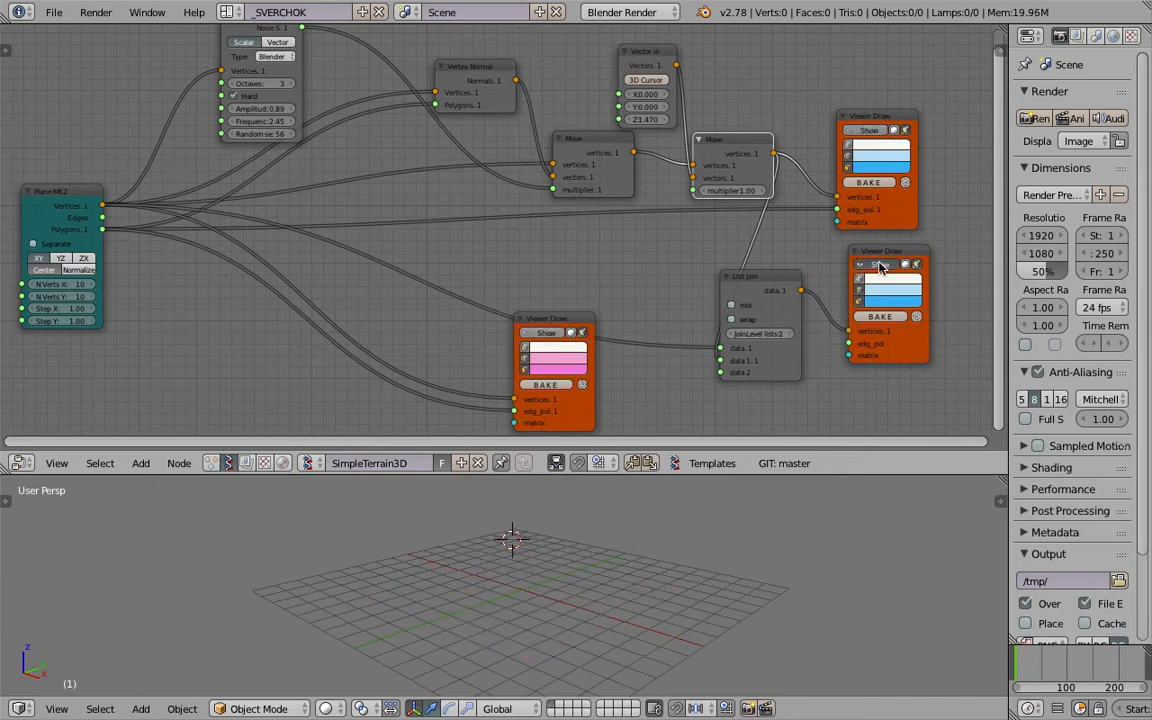
middle_drag(563, 590, 635, 558)
middle_drag(663, 622, 530, 470)
scroll(638, 213, down, 2)
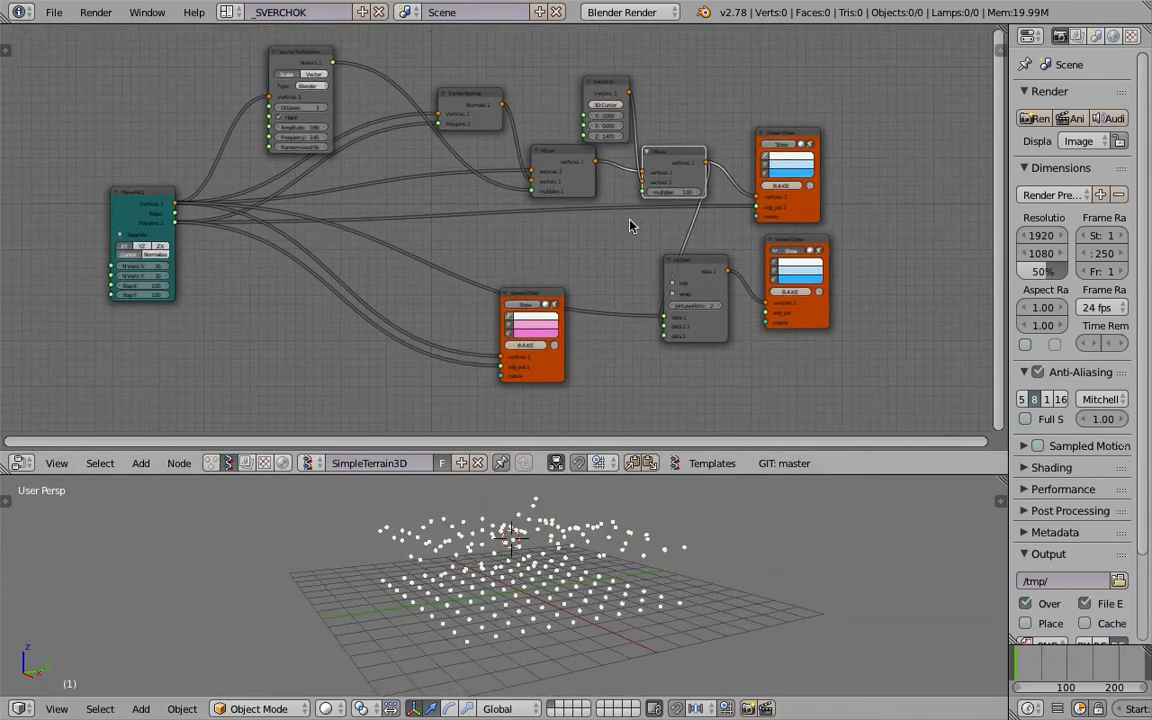
Step: Move the List Join node up and closer to the Viewer Draw it feeds, and save the file
mouse_move(775, 247)
mouse_down()
mouse_move(823, 238)
mouse_move(859, 190)
mouse_up()
scroll(866, 193, up, 2)
scroll(891, 203, up, 3)
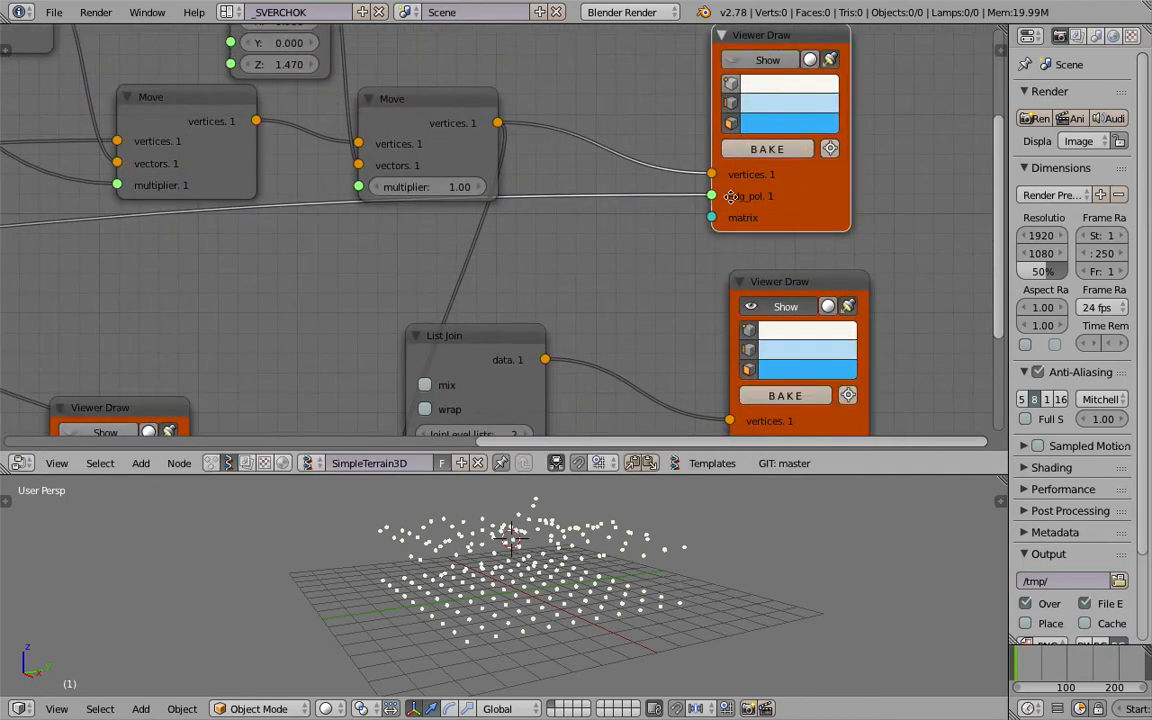
middle_drag(731, 196, 700, 170)
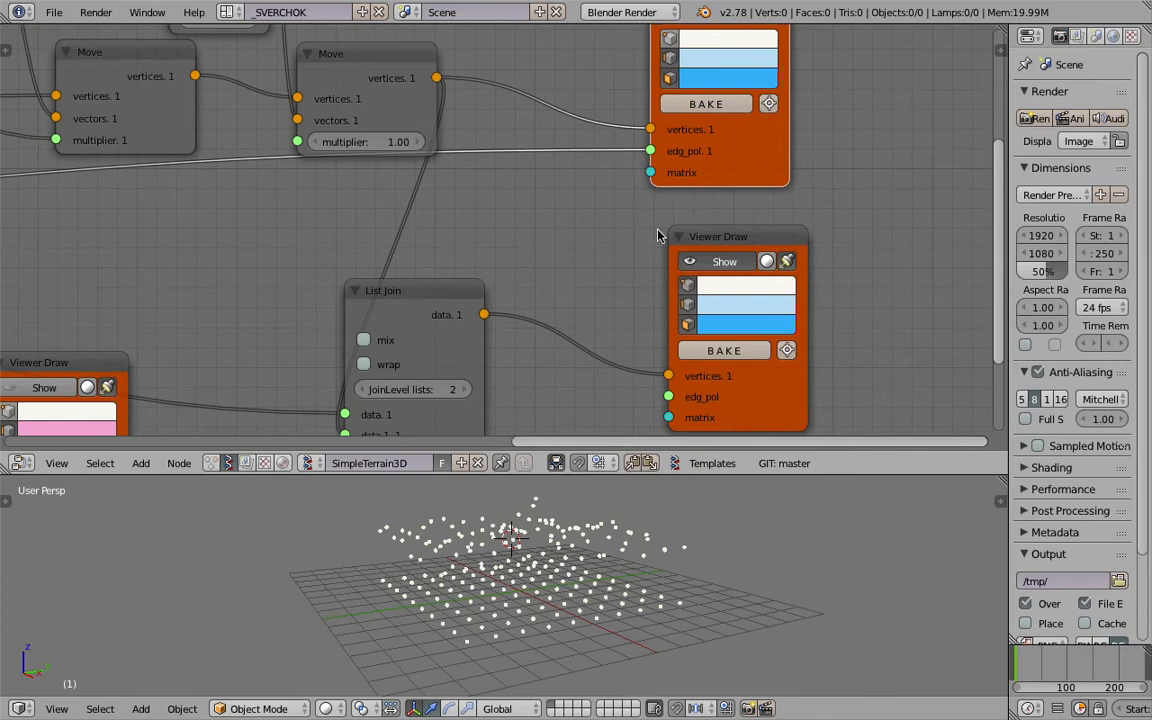
scroll(669, 376, down, 4)
middle_drag(617, 280, 699, 242)
drag(519, 247, 566, 226)
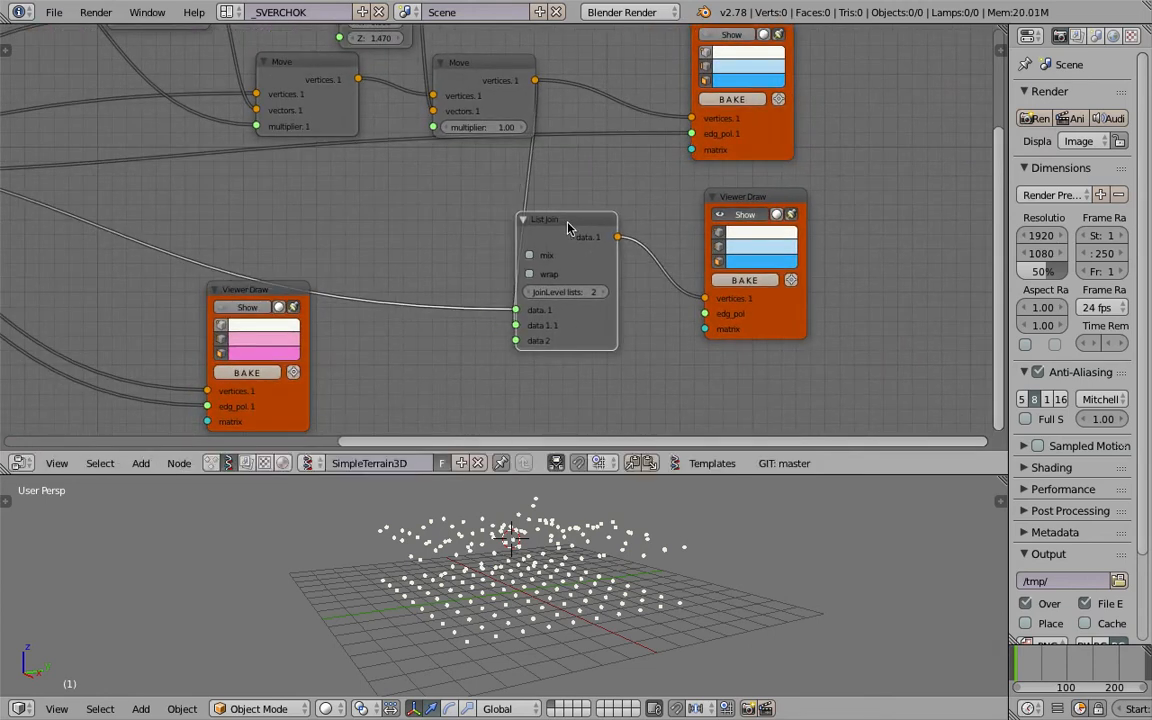
scroll(566, 226, down, 2)
middle_drag(656, 233, 694, 213)
middle_drag(547, 205, 636, 199)
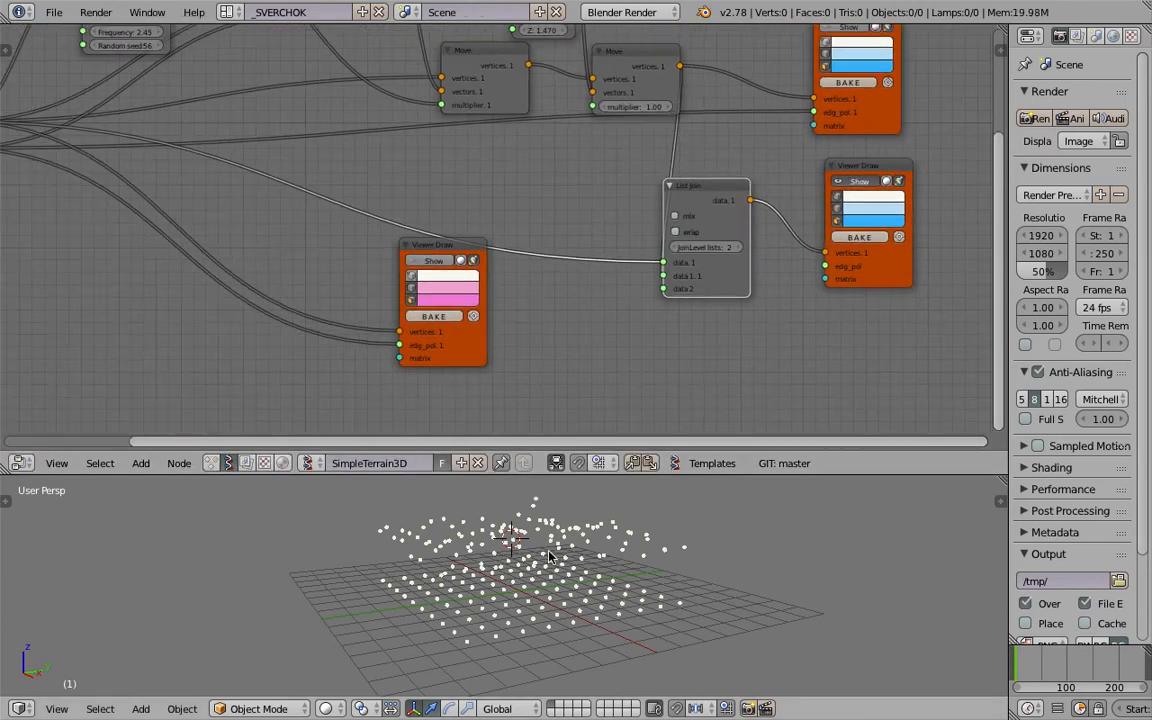
key(ctrl+s)
click(586, 584)
Step: Make room beside List Join by shifting Plane MK2 and the pink Viewer Draw away from it, and save the file
scroll(458, 270, down, 2)
middle_drag(458, 270, 532, 283)
drag(593, 288, 425, 286)
middle_drag(408, 266, 393, 244)
key(ctrl+s)
click(393, 244)
drag(166, 160, 128, 174)
middle_drag(273, 251, 271, 232)
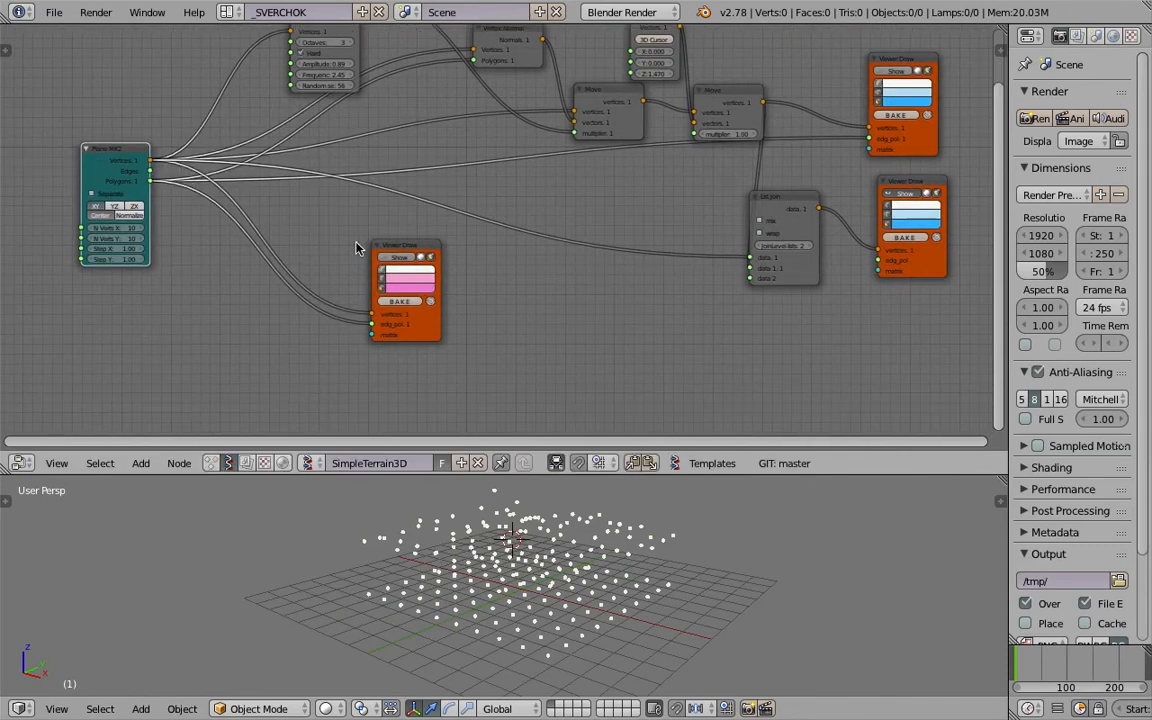
drag(380, 244, 252, 276)
middle_drag(383, 275, 393, 270)
Step: Add an Extrude Region node beside the pink Viewer Draw
key(alt+space)
text(extru)
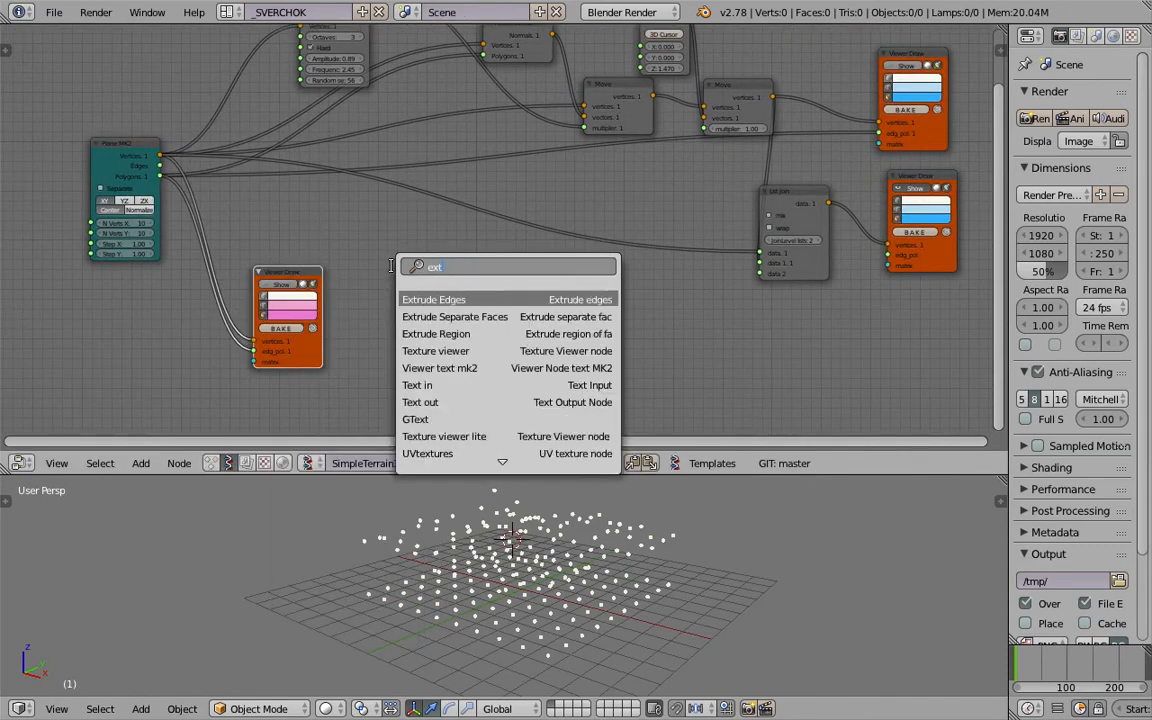
key(Down)
key(Down)
key(Return)
click(391, 265)
Step: Set Extrude Region to transform along normal and connect the Plane MK2 vertices and polygons to it
scroll(391, 265, up, 1)
middle_drag(391, 265, 405, 216)
scroll(399, 249, up, 1)
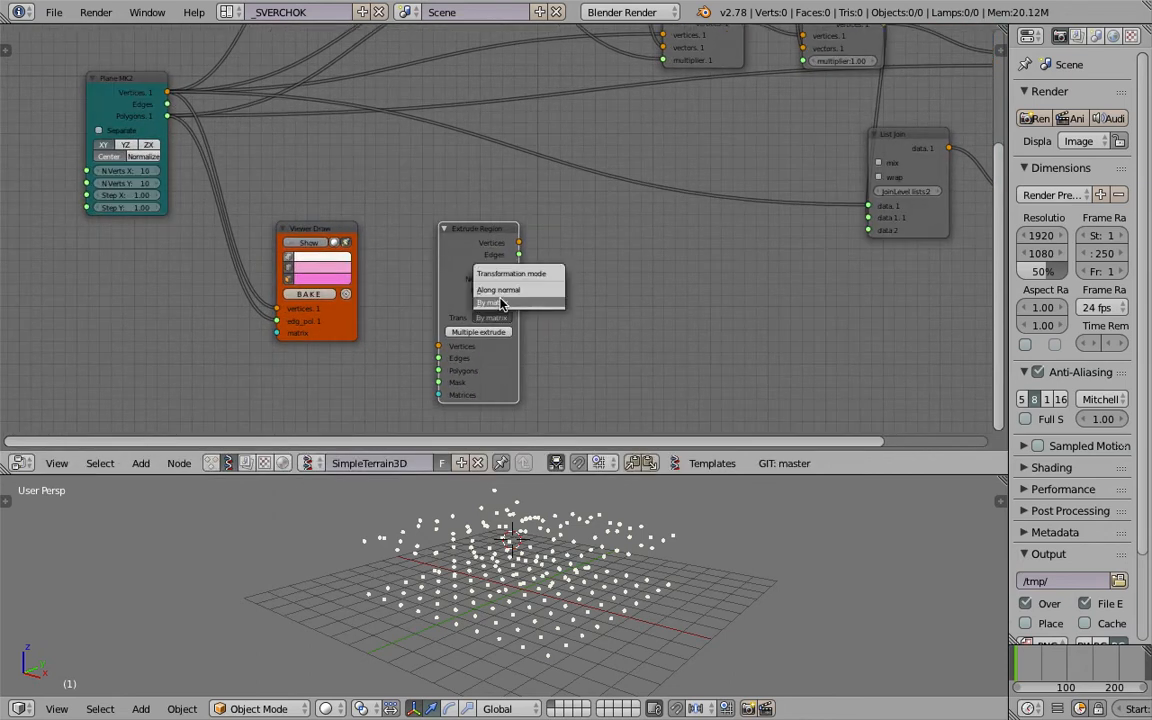
click(498, 289)
mouse_move(168, 93)
mouse_down()
mouse_move(388, 308)
mouse_move(438, 331)
mouse_move(176, 140)
mouse_move(167, 116)
mouse_up()
drag(325, 228, 281, 244)
middle_drag(843, 217, 676, 233)
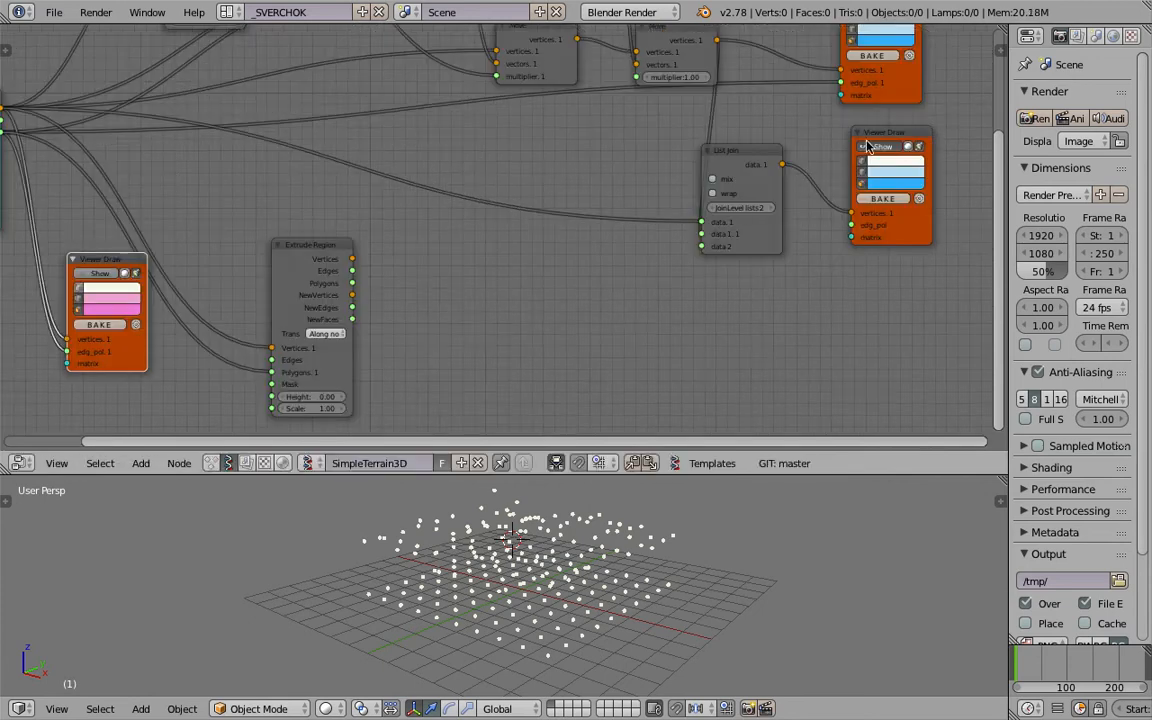
Step: Duplicate the blue Viewer Draw beside Extrude Region and connect the extrusion's vertices and polygons to it
key(shift+d)
click(458, 244)
drag(353, 259, 357, 262)
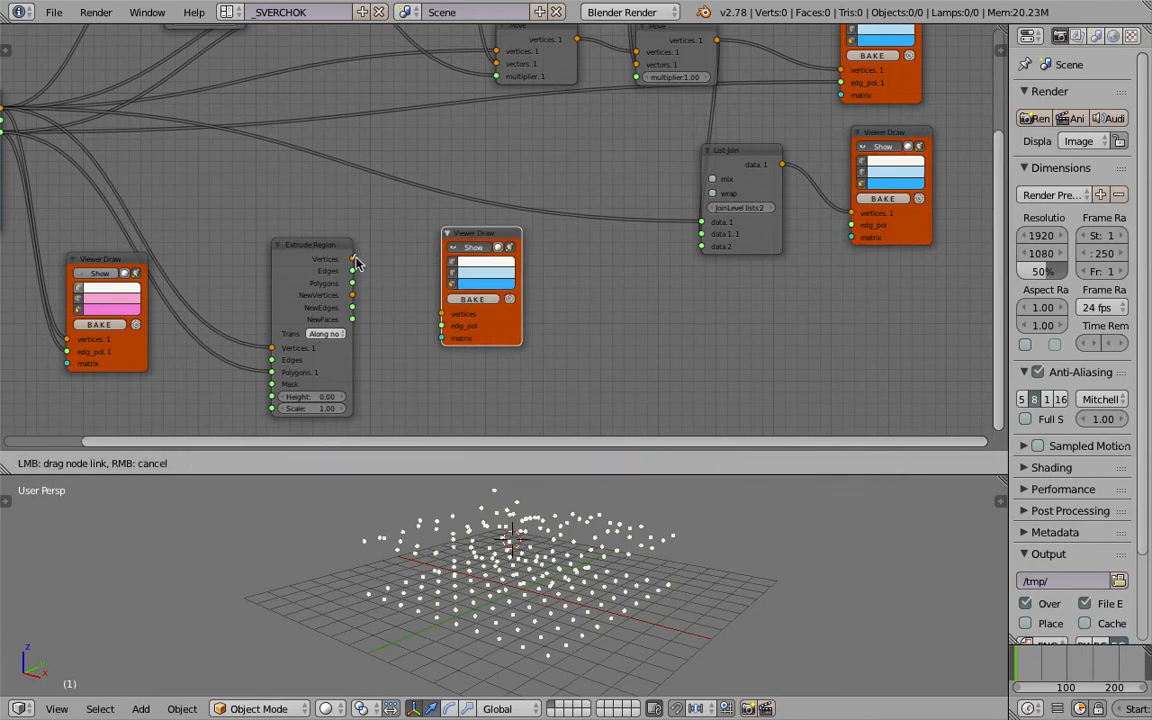
drag(446, 318, 442, 315)
drag(352, 287, 352, 283)
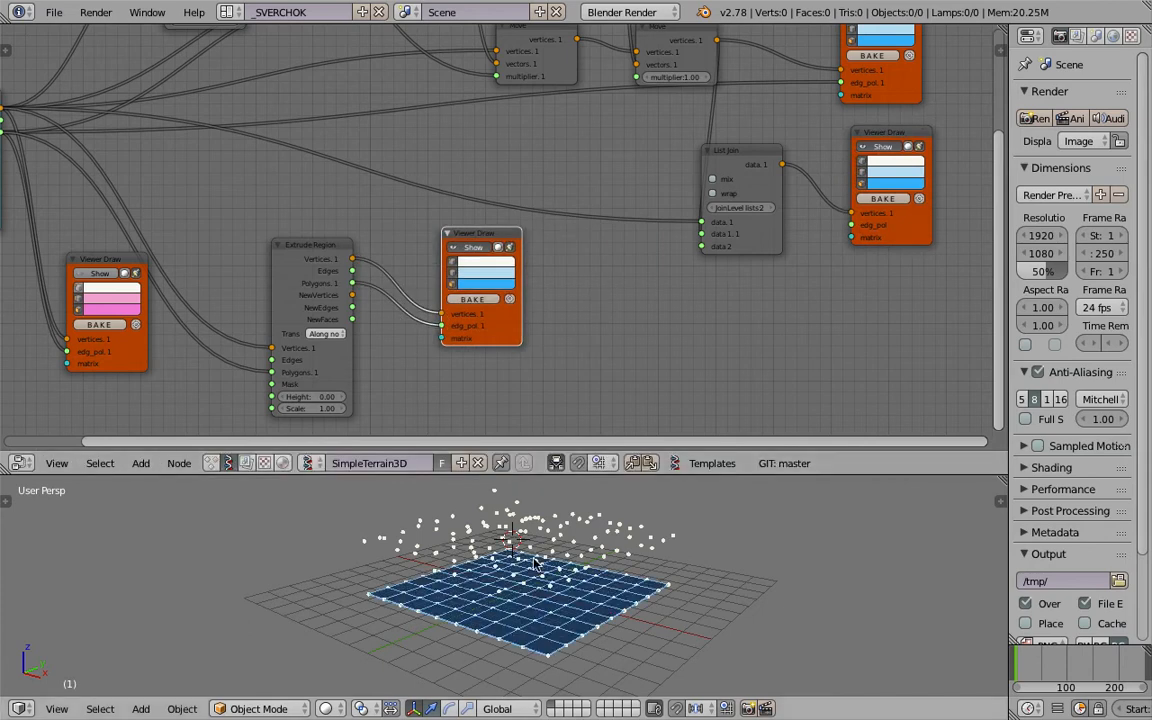
Step: Set the Extrude Region height to 2.49 and its scale to 1
scroll(283, 386, up, 1)
drag(314, 396, 443, 396)
middle_drag(525, 630, 400, 612)
mouse_move(318, 395)
mouse_down()
mouse_move(336, 398)
mouse_move(295, 409)
mouse_move(345, 409)
mouse_move(333, 397)
mouse_up()
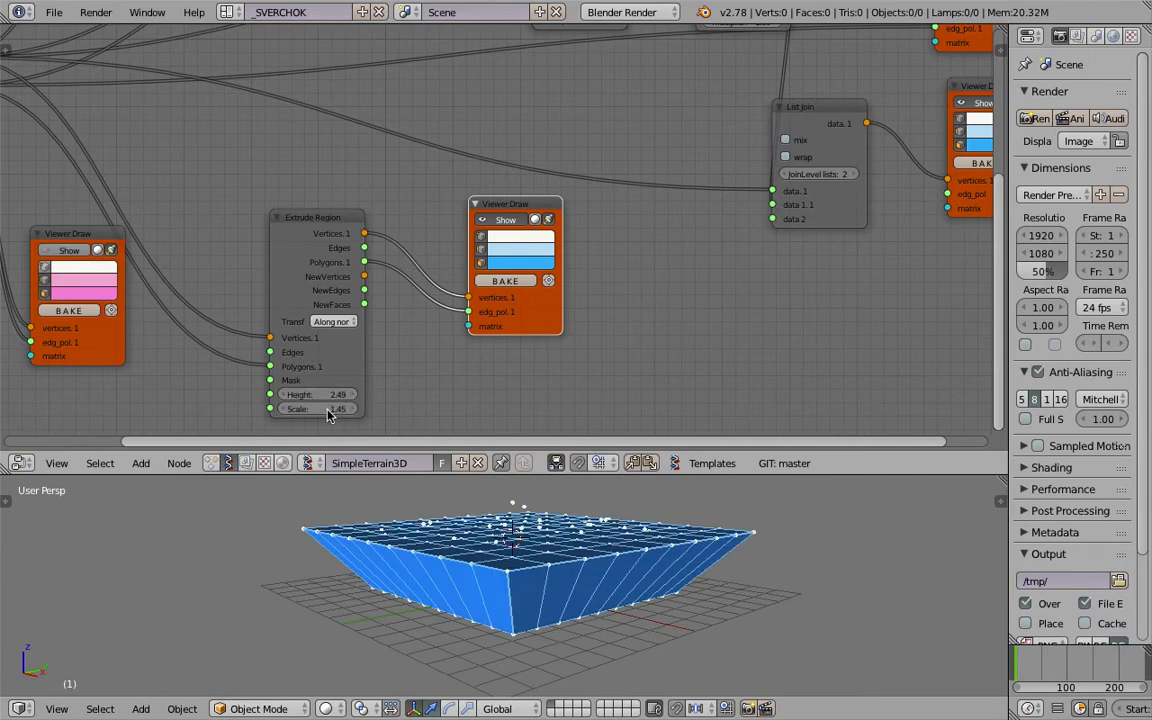
text(1)
key(Return)
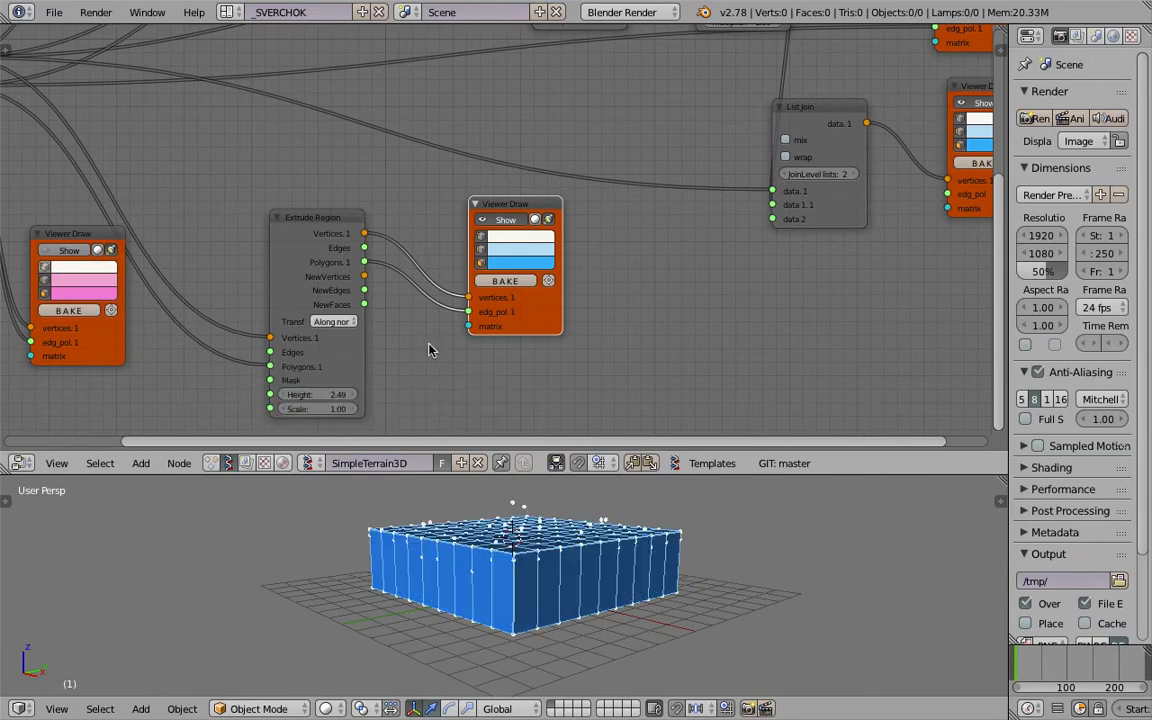
Step: Connect the Extrude Region polygons to edg_pol of the Viewer Draw fed by List Join, and hide the extrusion's own Viewer Draw
middle_drag(390, 240, 381, 270)
drag(512, 237, 466, 237)
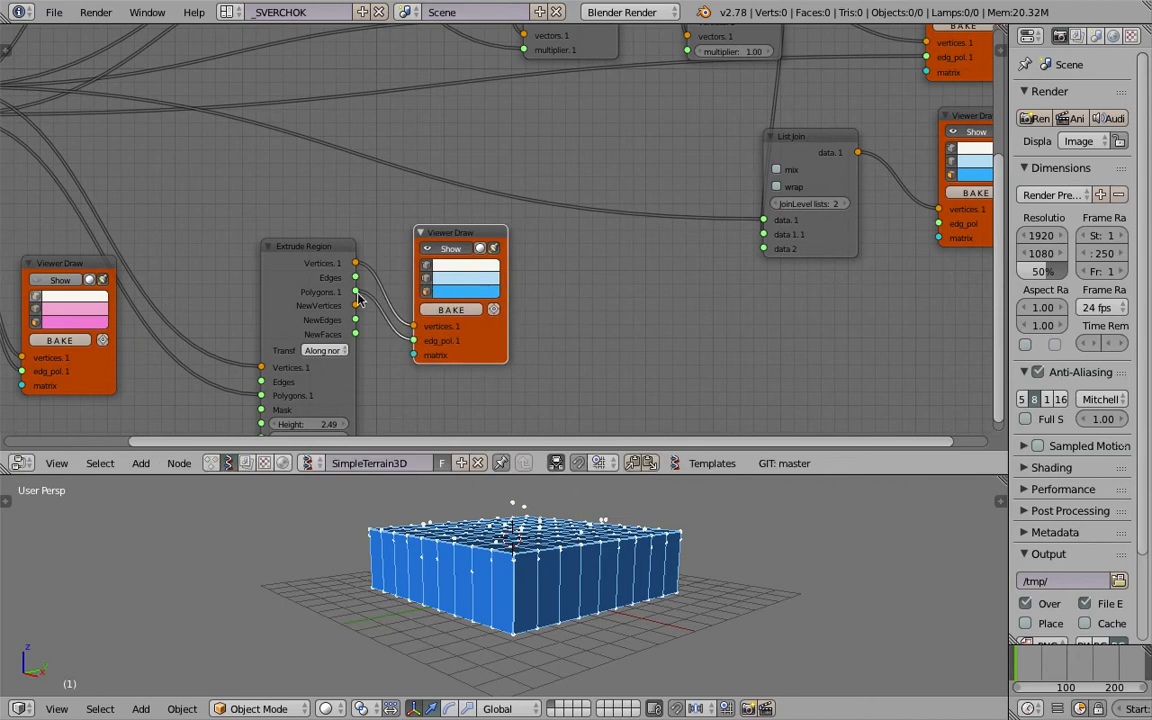
drag(357, 296, 363, 292)
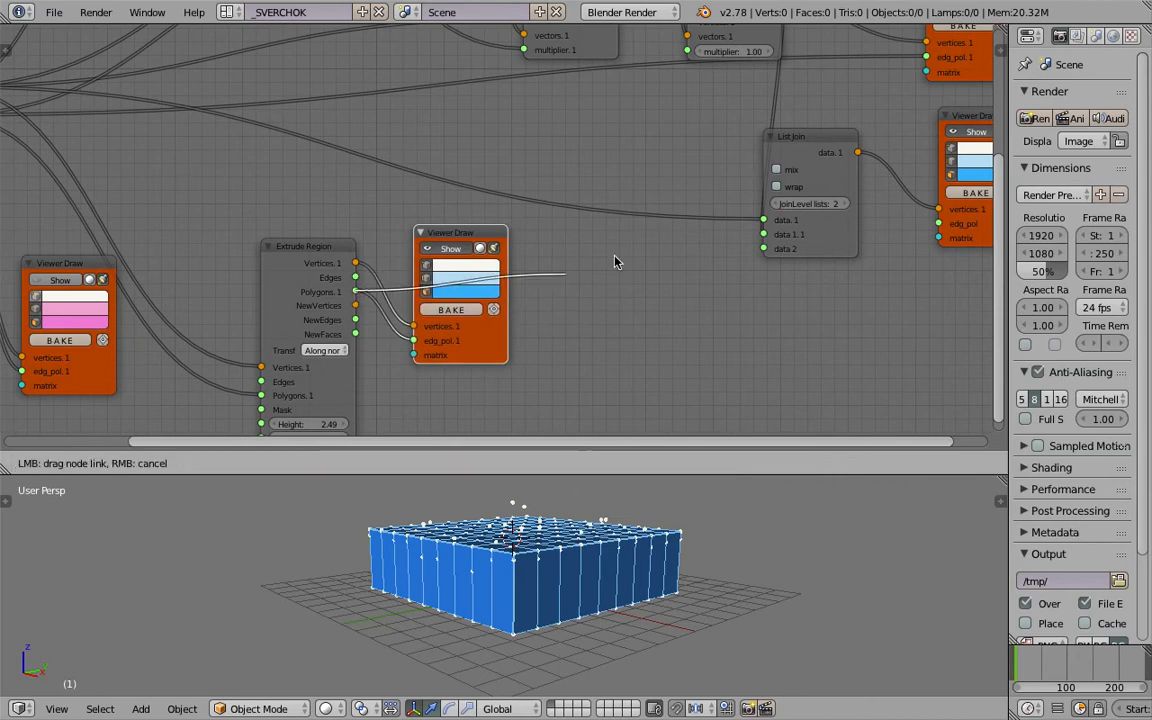
drag(647, 316, 640, 316)
scroll(630, 316, down, 1)
middle_drag(614, 314, 560, 347)
drag(314, 319, 350, 300)
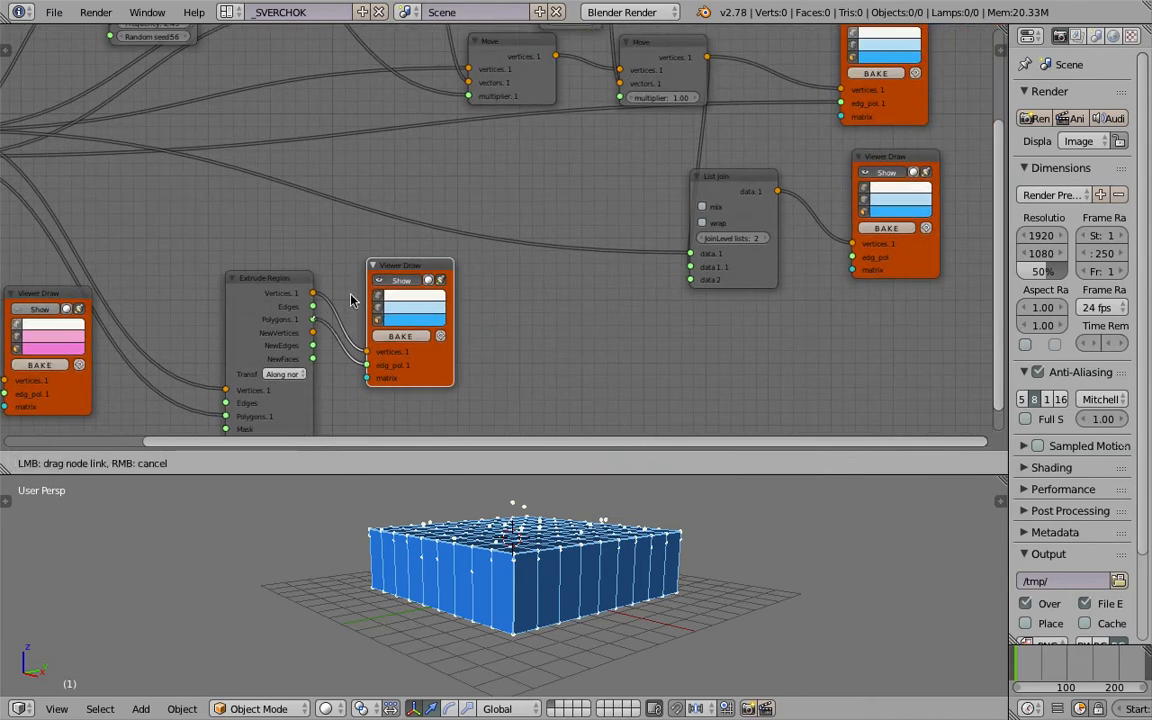
drag(850, 262, 851, 258)
mouse_move(700, 540)
middle_down()
mouse_move(738, 560)
mouse_move(650, 589)
mouse_move(265, 547)
mouse_move(316, 645)
mouse_move(360, 560)
mouse_move(405, 602)
middle_up()
middle_drag(790, 176, 726, 183)
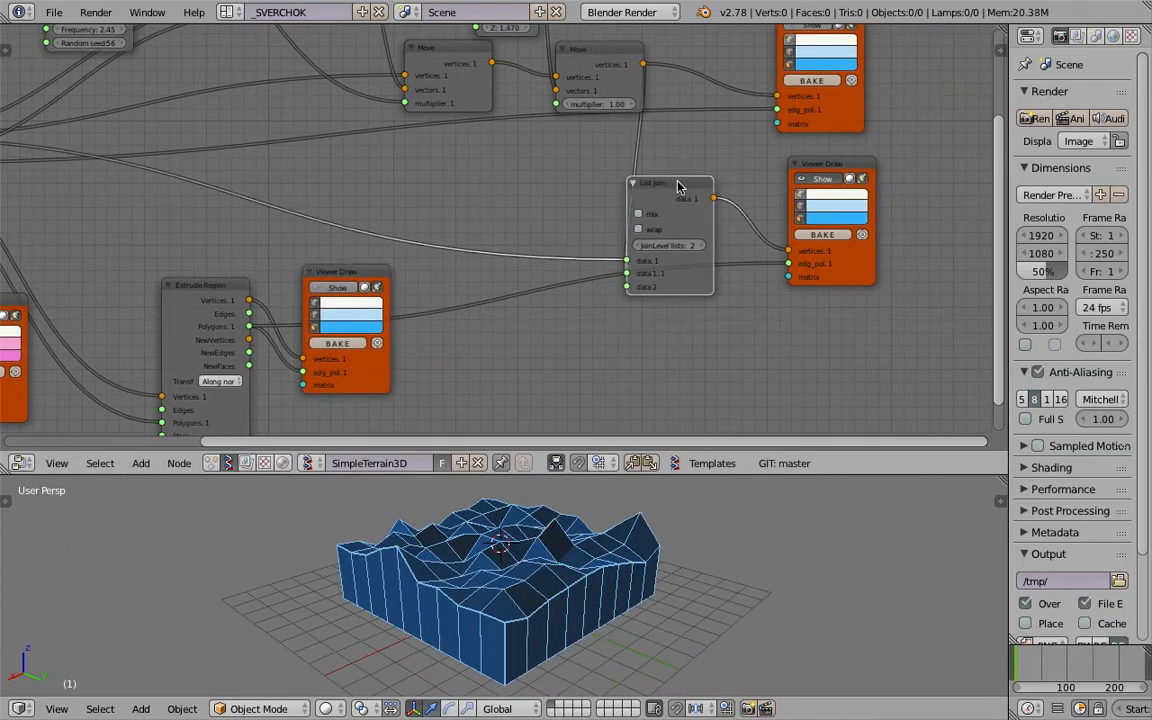
Step: Move List Join clear of the polygon link and save the file
drag(678, 186, 702, 172)
middle_drag(690, 515, 640, 625)
key(ctrl+s)
click(617, 560)
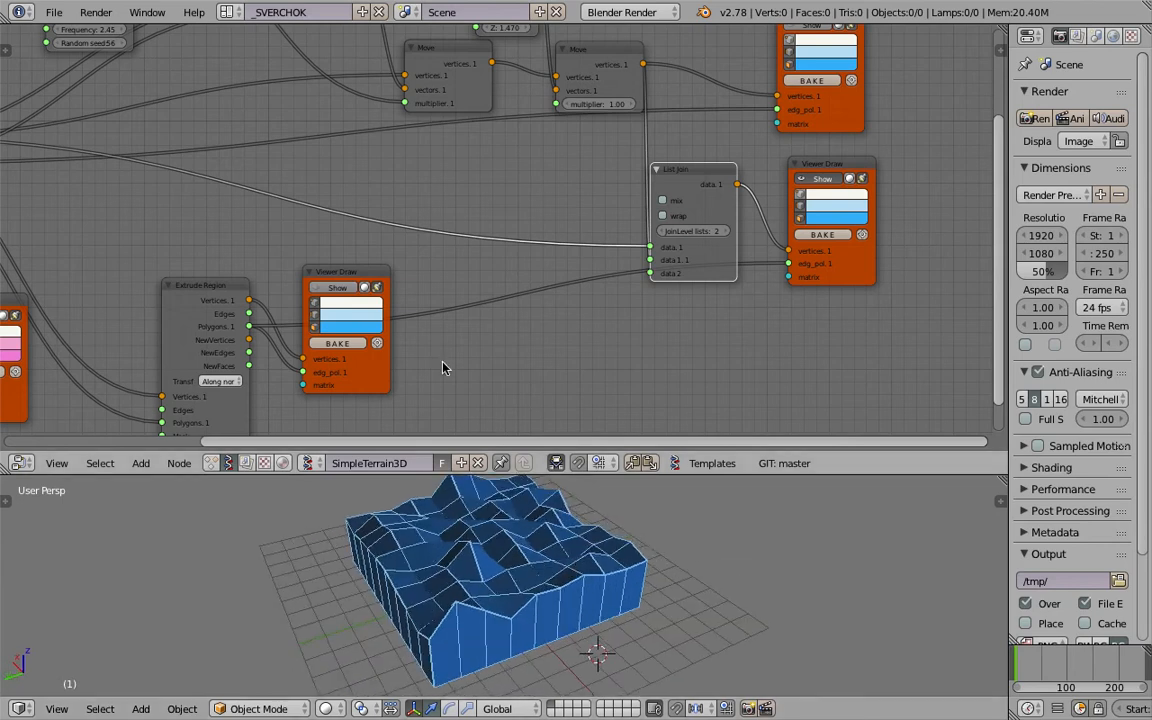
Step: Shift the Vector Turbulence and Plane MK2 nodes farther from the rest of the node tree
middle_drag(444, 368, 482, 364)
middle_drag(372, 506, 592, 532)
scroll(595, 200, down, 2)
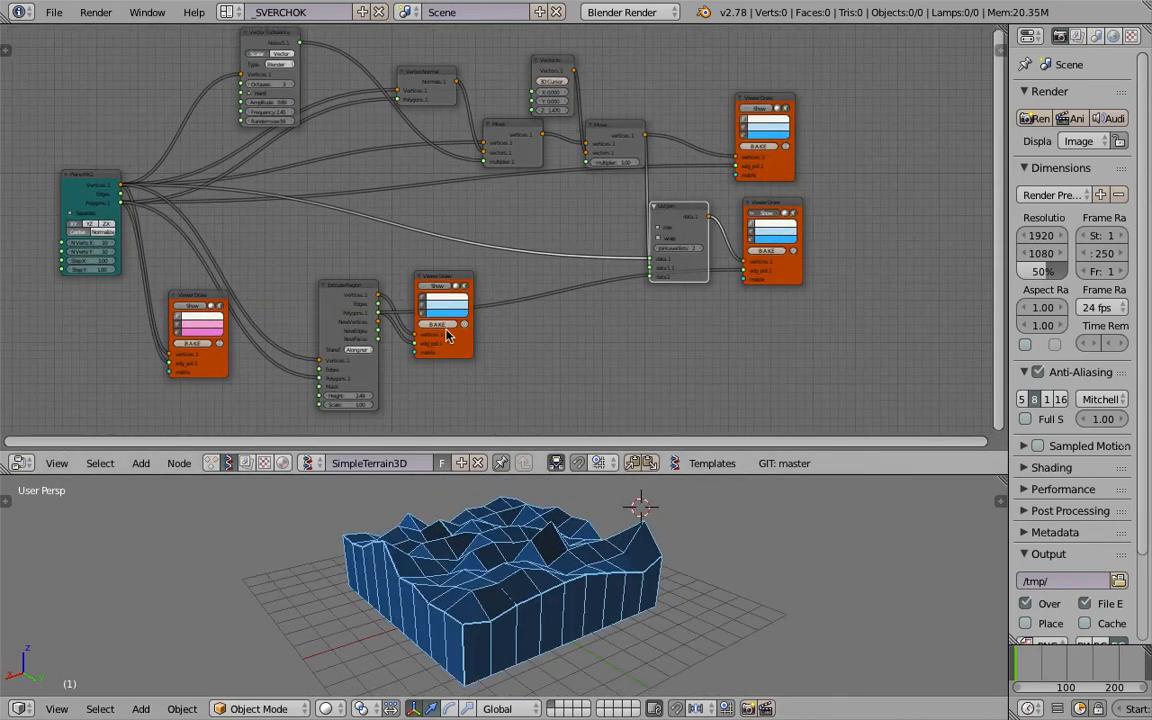
middle_drag(446, 335, 471, 323)
mouse_move(490, 129)
middle_down()
mouse_move(580, 157)
mouse_move(490, 120)
middle_up()
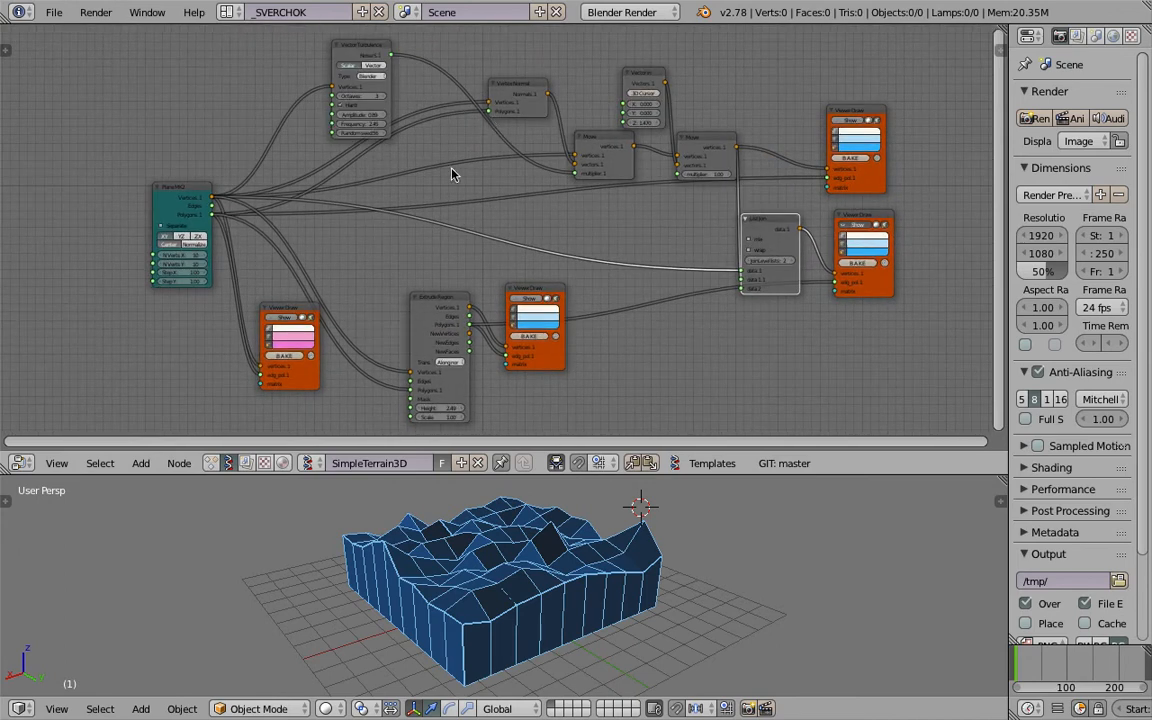
drag(367, 62, 343, 65)
drag(197, 188, 153, 185)
Step: Set Plane MK2 to 22 vertices in X and Y with a step of 0.28 in both directions
middle_drag(192, 174, 472, 189)
scroll(472, 189, up, 1)
scroll(455, 236, up, 3)
drag(351, 308, 390, 322)
middle_drag(540, 551, 546, 549)
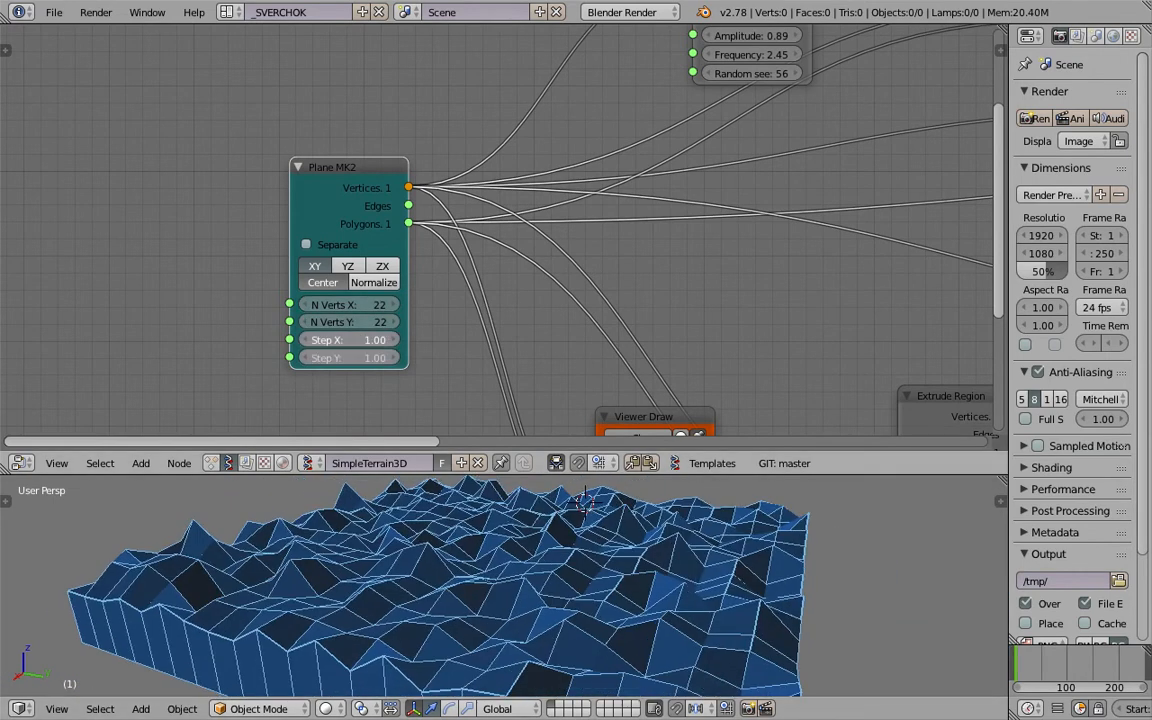
drag(350, 340, 280, 340)
middle_drag(585, 578, 455, 596)
Step: Set the Vector Turbulence frequency to 1.67 and its noise type to Stdperlin, and shift the node closer to the plane
middle_drag(677, 204, 485, 351)
drag(559, 200, 510, 200)
drag(563, 47, 450, 56)
click(528, 108)
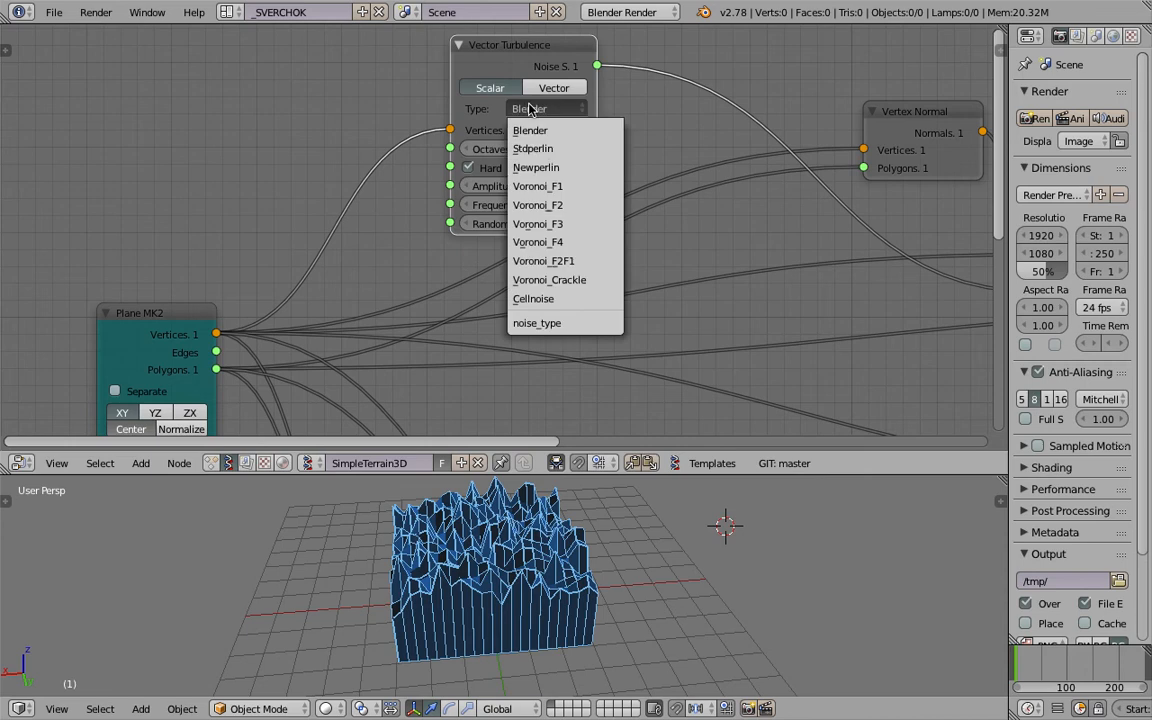
click(505, 147)
middle_drag(500, 570, 467, 594)
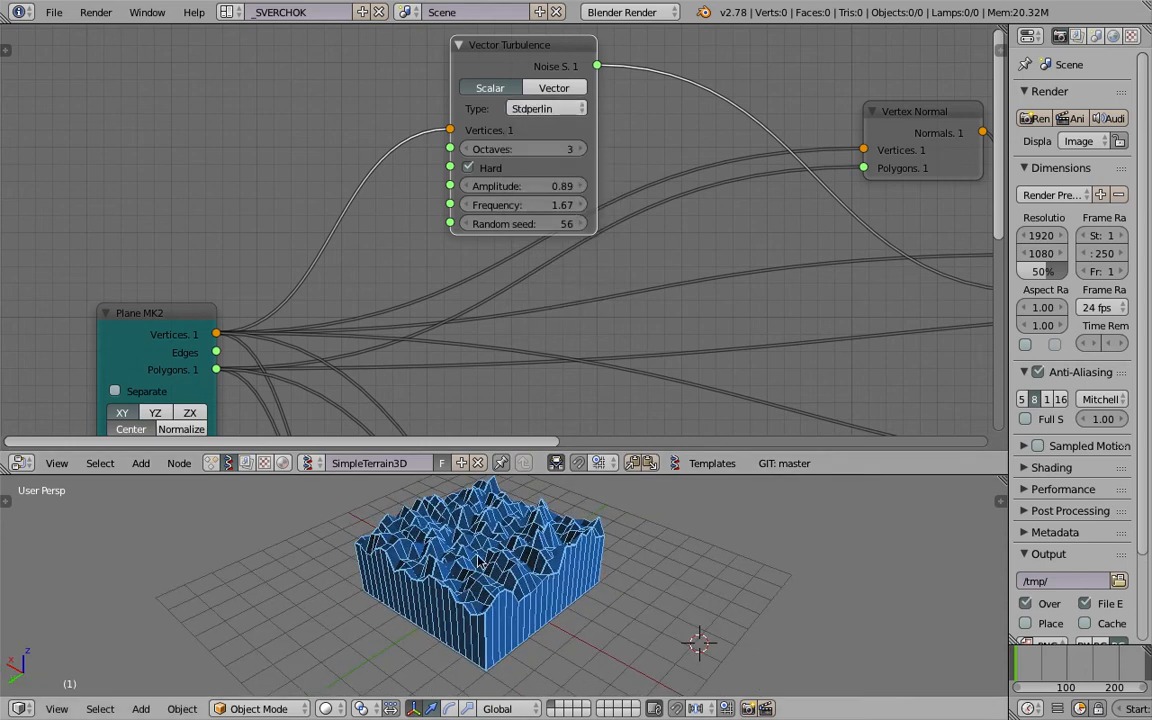
middle_drag(490, 543, 499, 550)
middle_drag(226, 399, 256, 304)
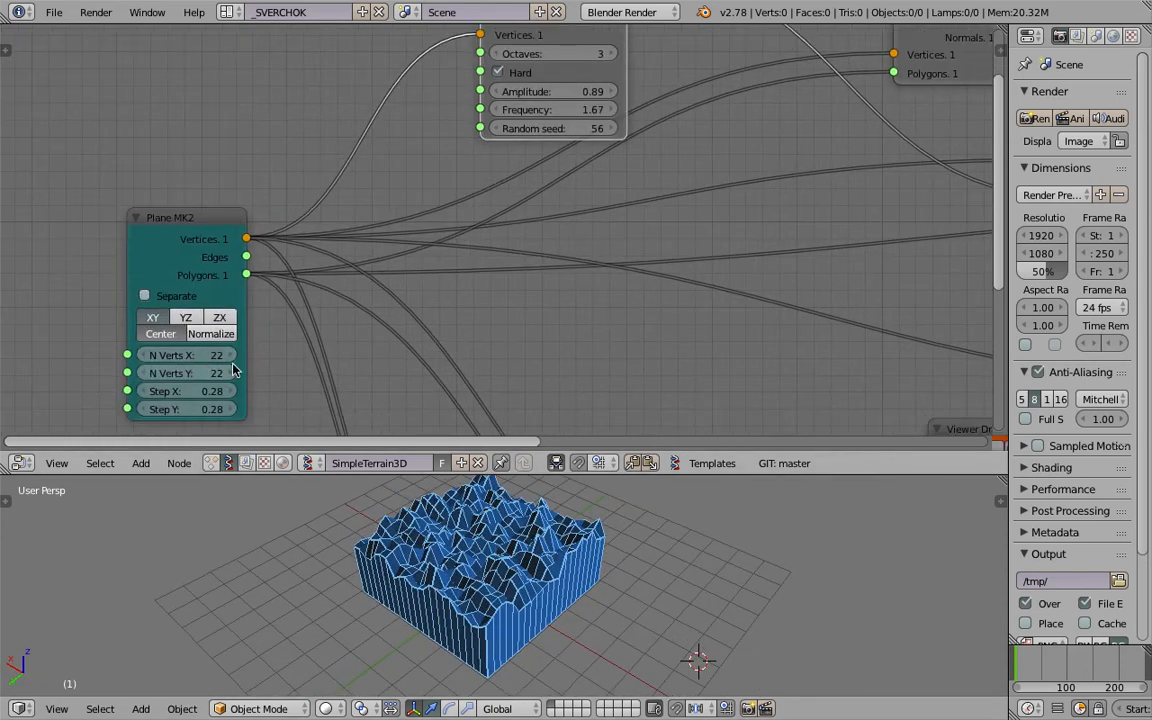
Step: Set the Vector Turbulence frequency to 1.28 and its random seed to 94, checking the jagged terrain up close
middle_drag(480, 500, 533, 497)
middle_drag(578, 535, 563, 543)
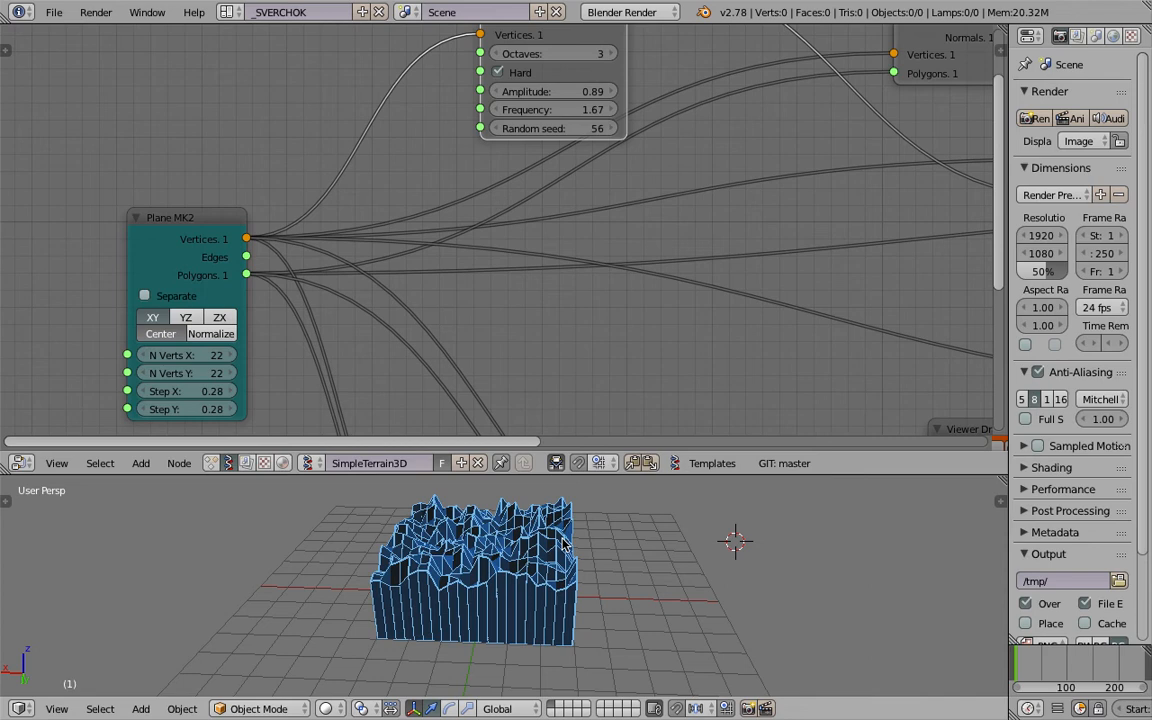
scroll(562, 550, up, 6)
mouse_move(540, 558)
middle_down()
mouse_move(653, 576)
mouse_move(482, 542)
mouse_move(546, 556)
middle_up()
scroll(630, 566, down, 5)
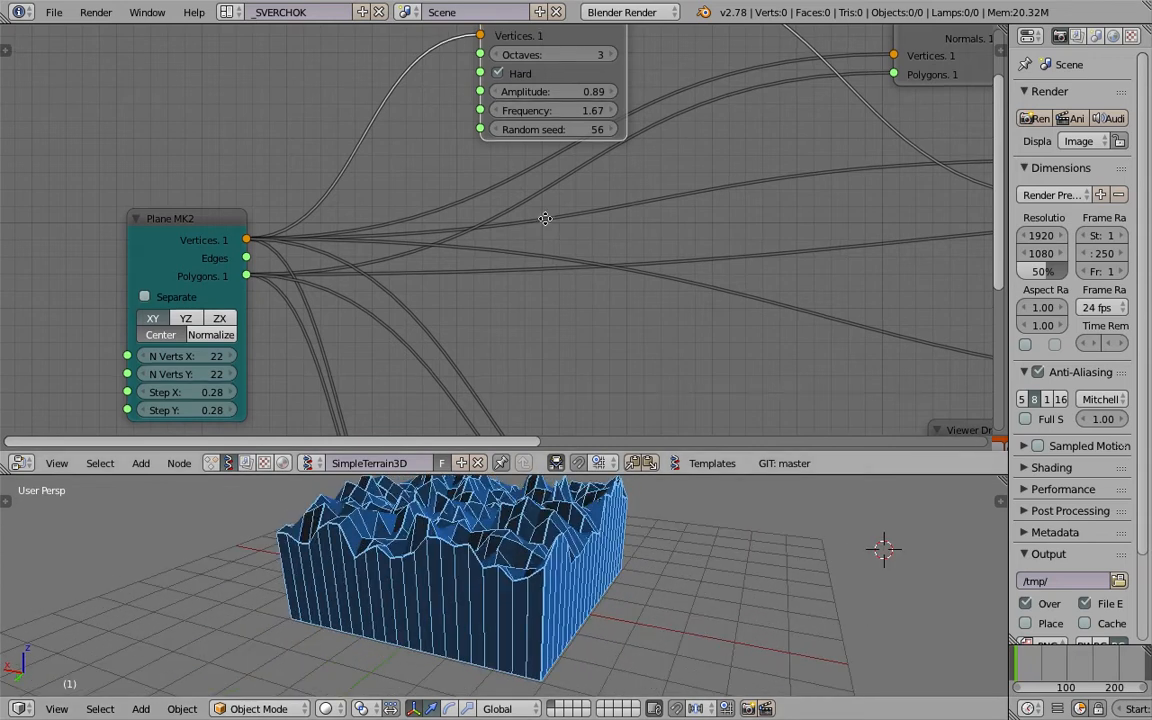
middle_drag(545, 219, 511, 279)
drag(540, 171, 616, 191)
middle_drag(542, 175, 536, 229)
Step: Spread the Vector Turbulence and Plane MK2 nodes apart and save over the existing file
drag(480, 64, 470, 59)
middle_drag(418, 126, 424, 151)
drag(168, 358, 88, 337)
scroll(278, 285, down, 2)
middle_drag(434, 153, 436, 194)
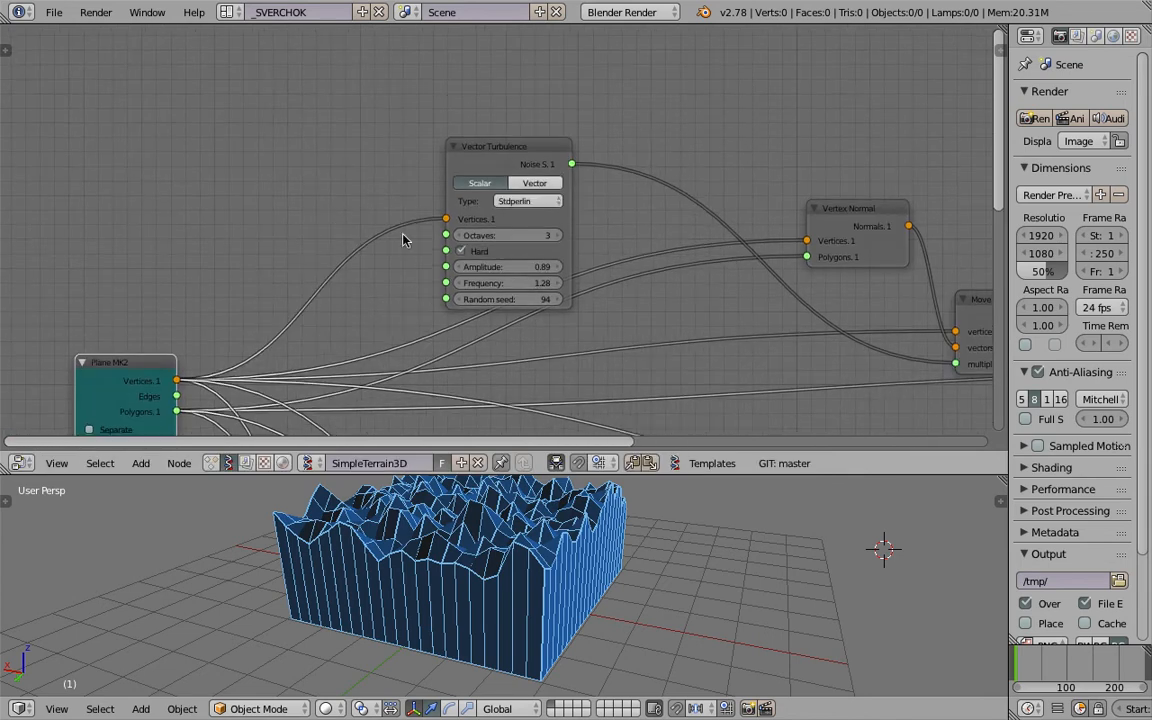
drag(476, 170, 430, 150)
key(ctrl+s)
click(436, 148)
Step: Add a Vector Noise MK2 node above the plane and feed it the Plane MK2 vertices
middle_drag(279, 93, 312, 125)
key(space)
text(vector no)
key(Return)
click(220, 120)
scroll(225, 125, down, 1)
drag(231, 397, 250, 196)
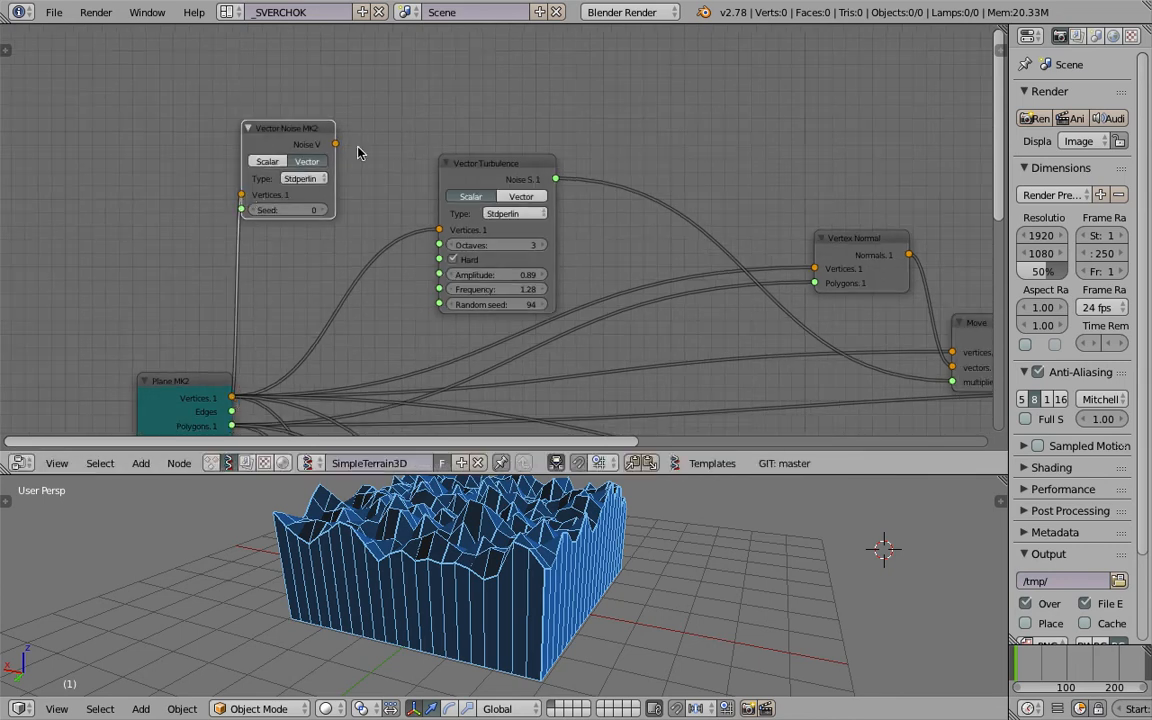
Step: Drive the first Move node's multiplier from Vector Noise MK2 in Scalar mode, with its seed set to 29
drag(335, 144, 462, 172)
drag(519, 203, 951, 381)
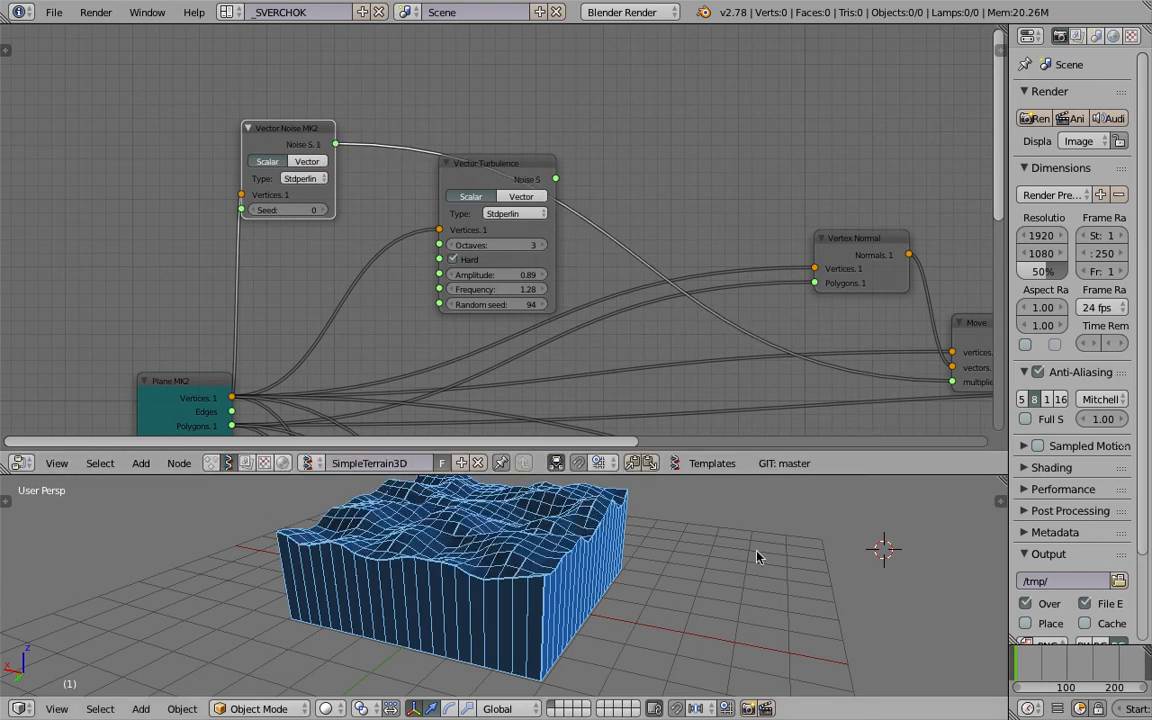
drag(290, 211, 375, 211)
drag(268, 134, 432, 52)
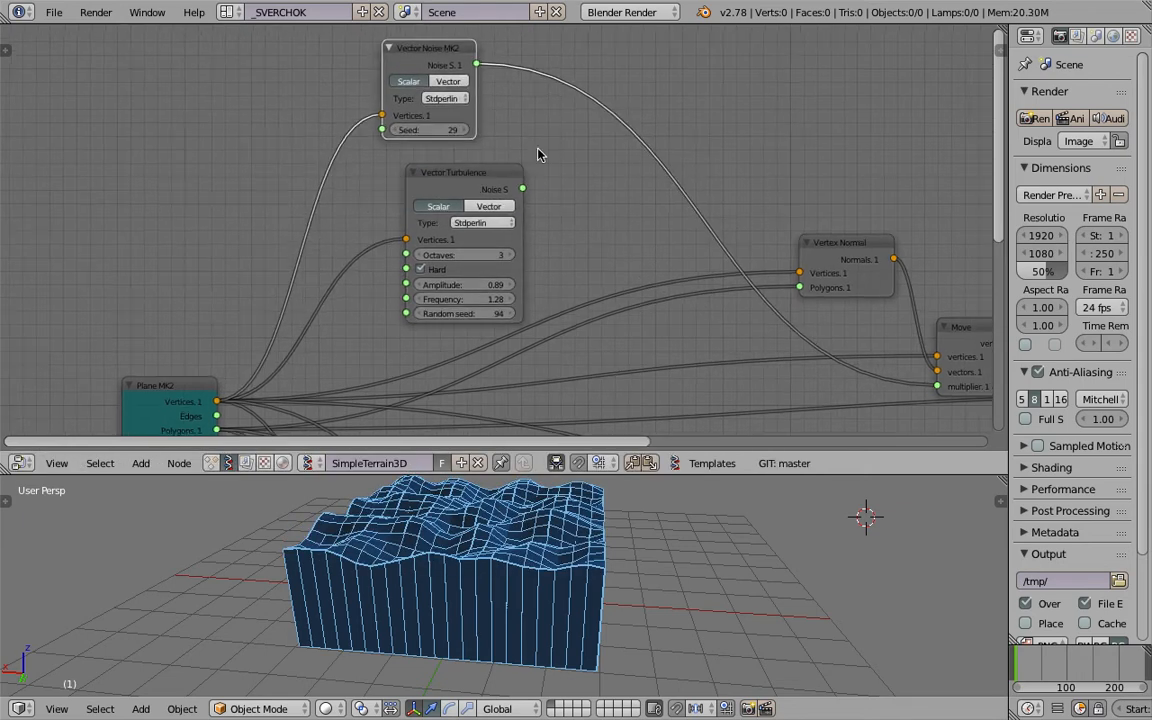
Step: Insert a Switch node on the link between Vector Noise MK2 and the first Move node
key(shift+a)
click(660, 90)
text(swi)
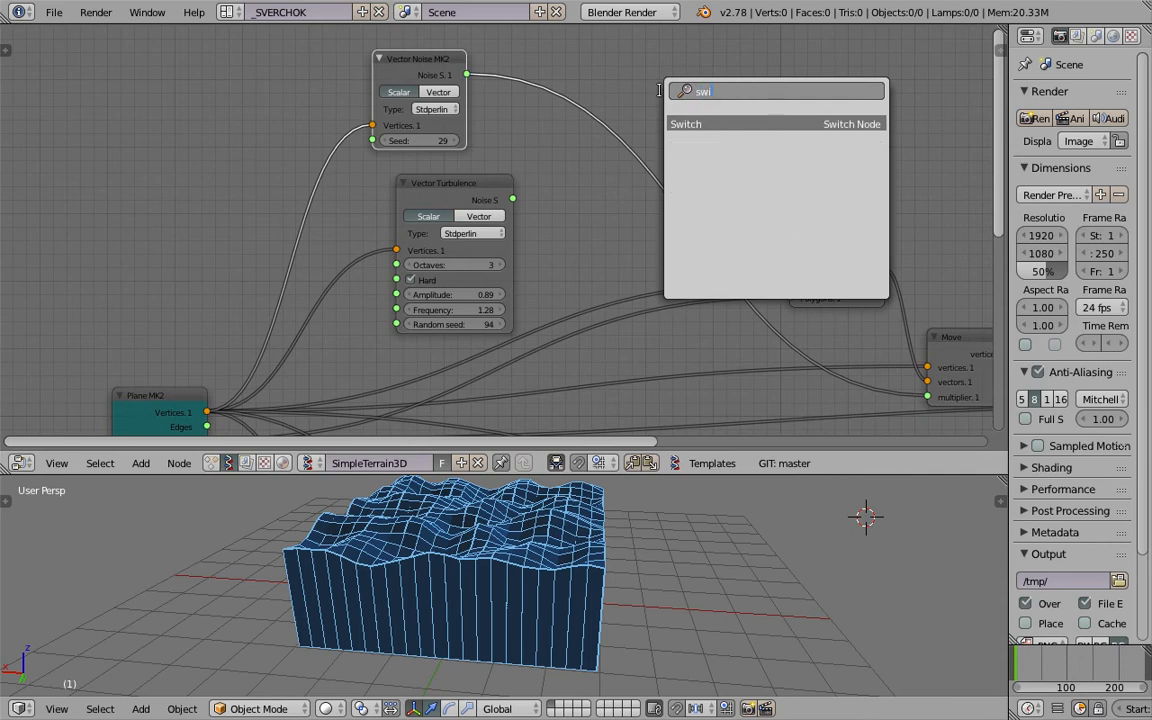
key(Return)
click(607, 90)
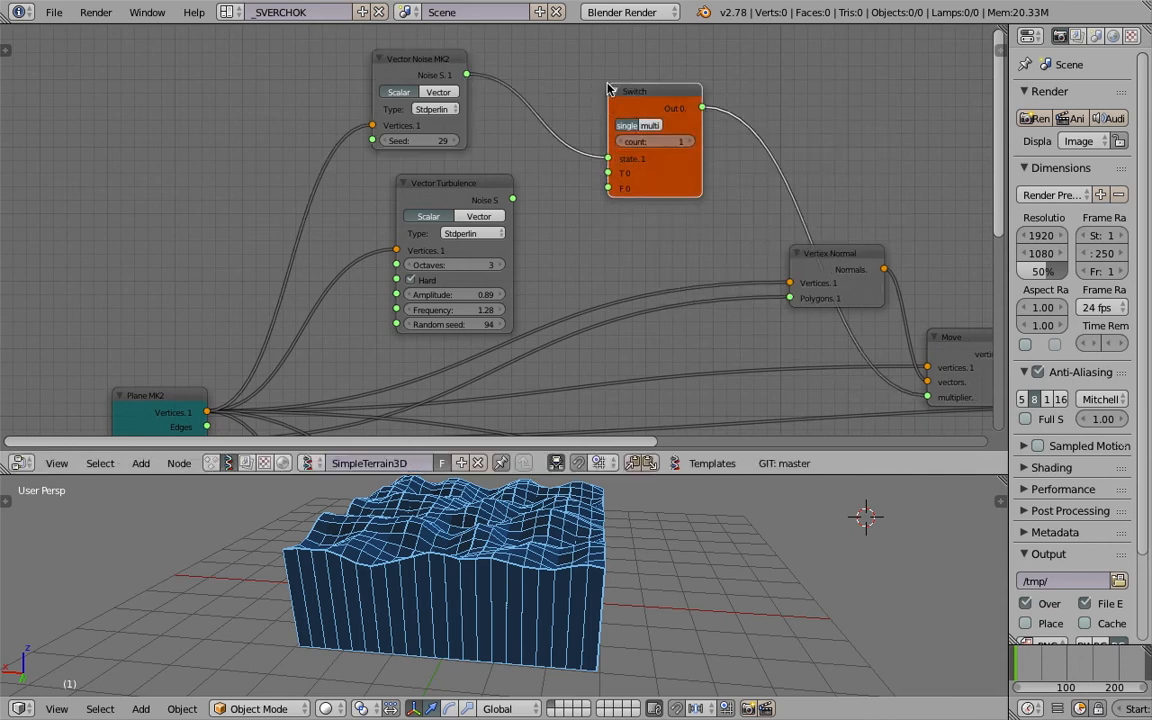
Step: Cut the link into the Switch state, wire Vector Noise to T 0 and Vector Turbulence to F 0, and save the file
ctrl+right_drag(581, 135, 566, 181)
drag(467, 74, 609, 173)
drag(513, 199, 610, 188)
key(ctrl+s)
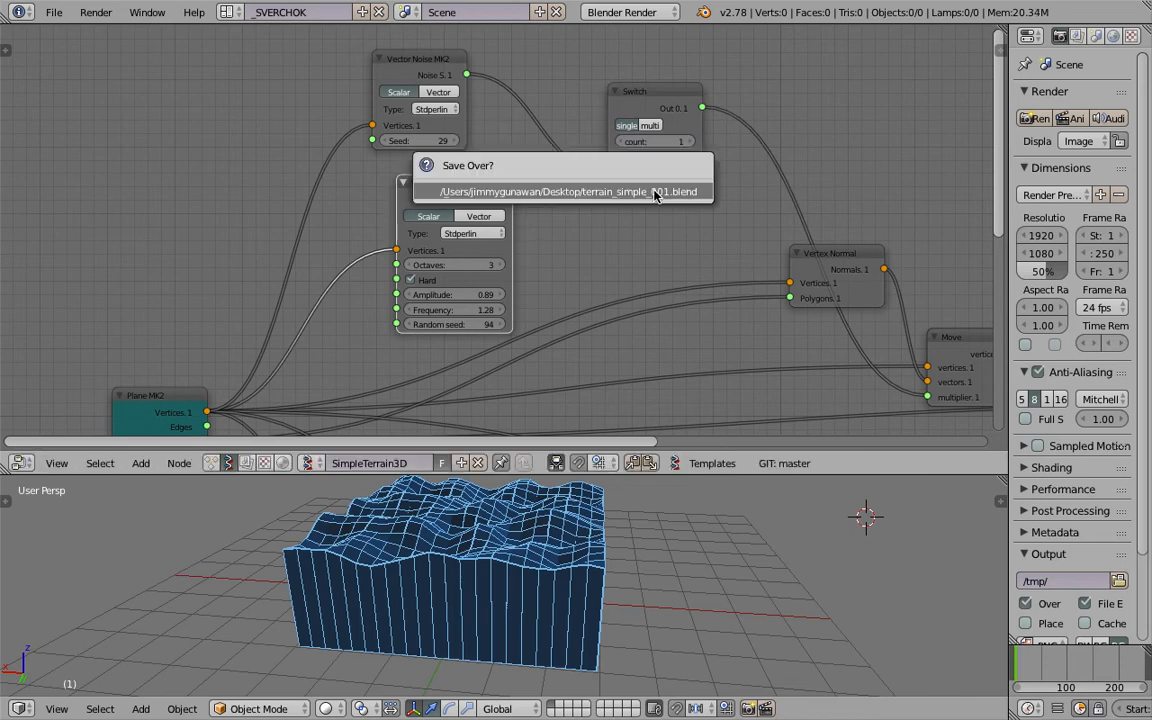
click(656, 195)
Step: Toggle the Switch state between 0 and 1, leaving it at 1, and align Vector Turbulence beneath Vector Noise MK2
middle_drag(634, 187, 568, 190)
drag(563, 162, 530, 162)
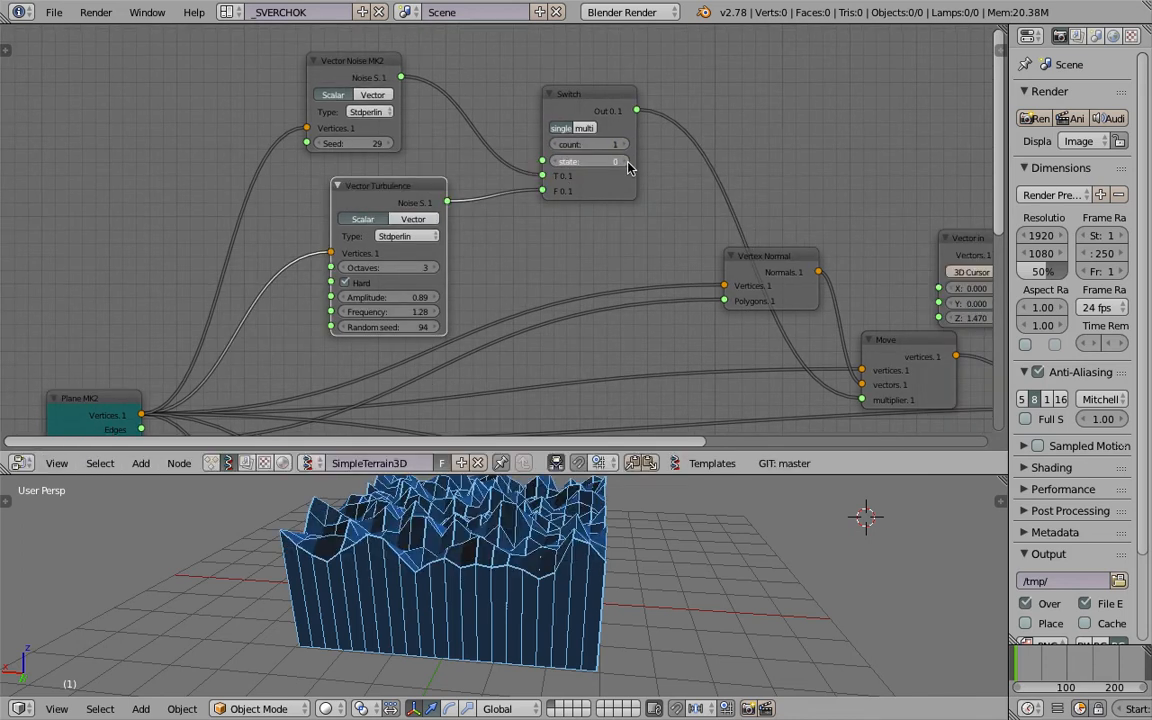
click(625, 162)
click(556, 161)
drag(393, 188, 368, 189)
click(613, 161)
middle_drag(598, 342, 576, 357)
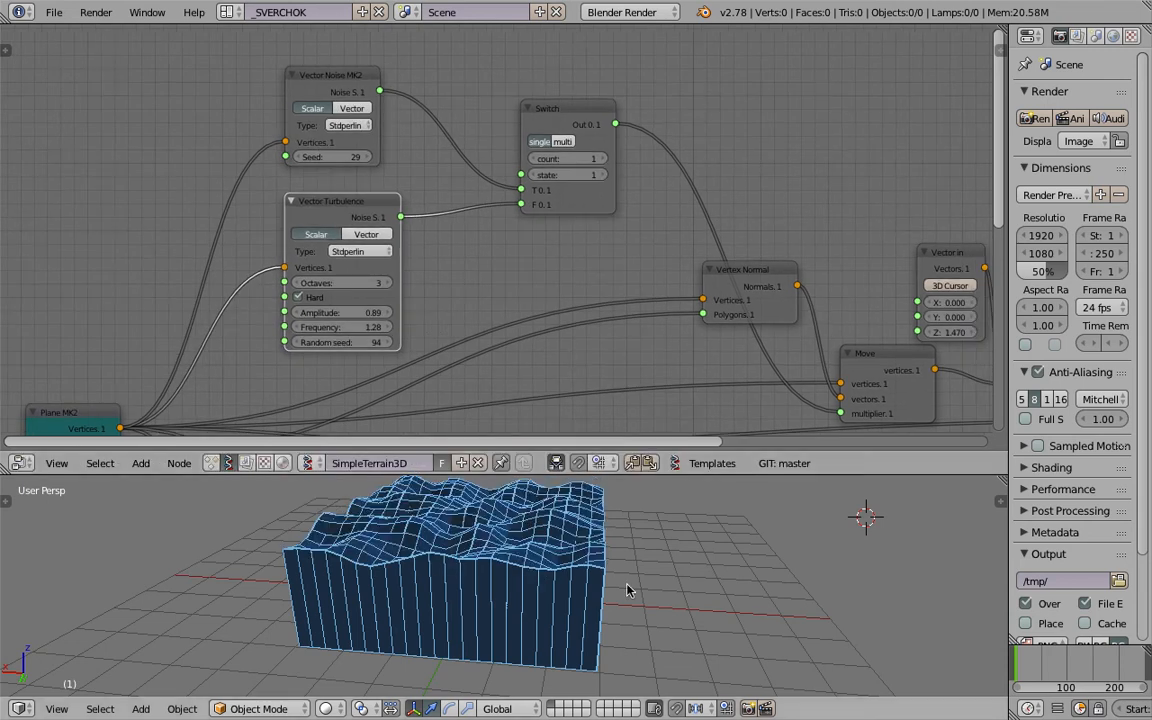
Step: Swap the Switch inputs so Vector Turbulence feeds T 0 and Vector Noise feeds F 0, and set the state to 0
middle_drag(627, 586, 590, 610)
scroll(573, 226, up, 2)
mouse_move(525, 200)
mouse_down()
mouse_move(430, 230)
mouse_move(550, 195)
mouse_move(526, 182)
mouse_up()
click(541, 166)
click(623, 166)
click(540, 165)
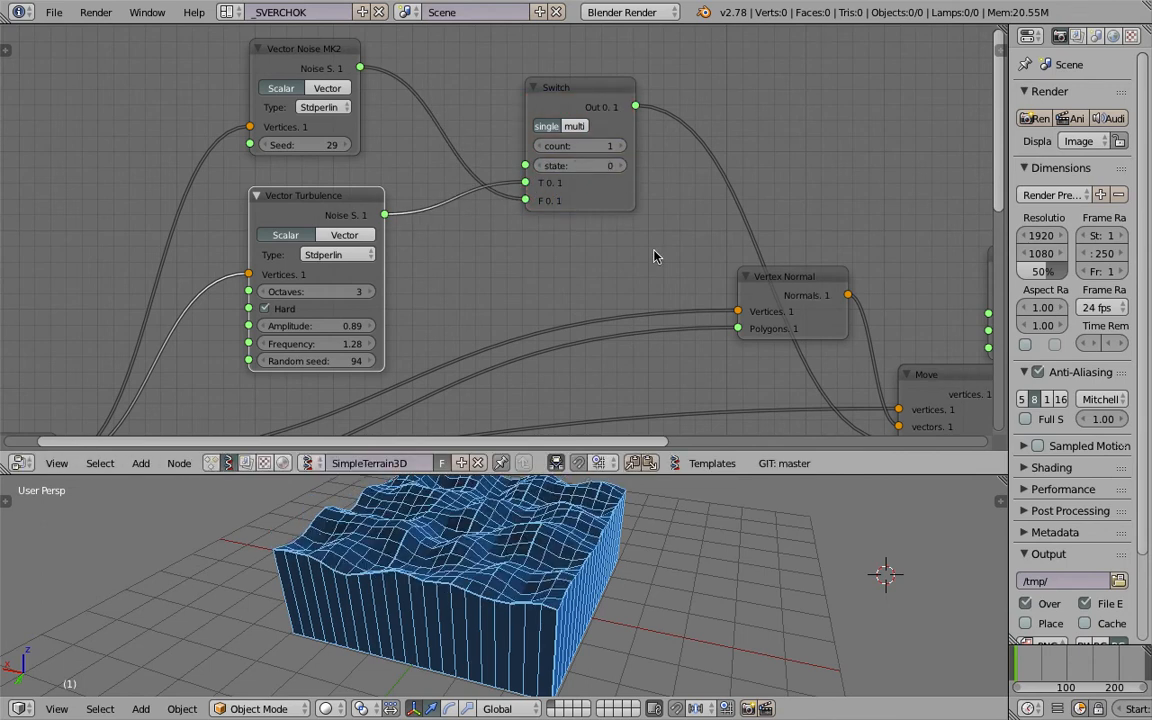
Step: Bring the Switch node closer to the noise nodes and set the Vector Noise MK2 seed to 81
drag(580, 111, 496, 116)
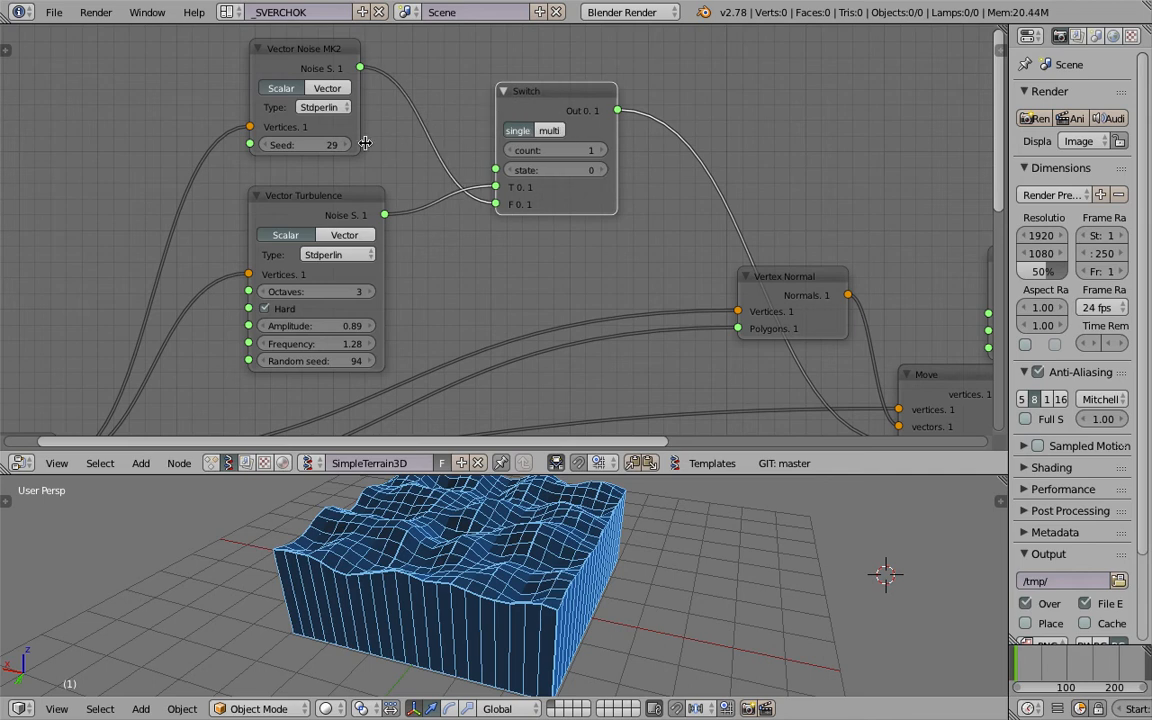
drag(318, 149, 395, 265)
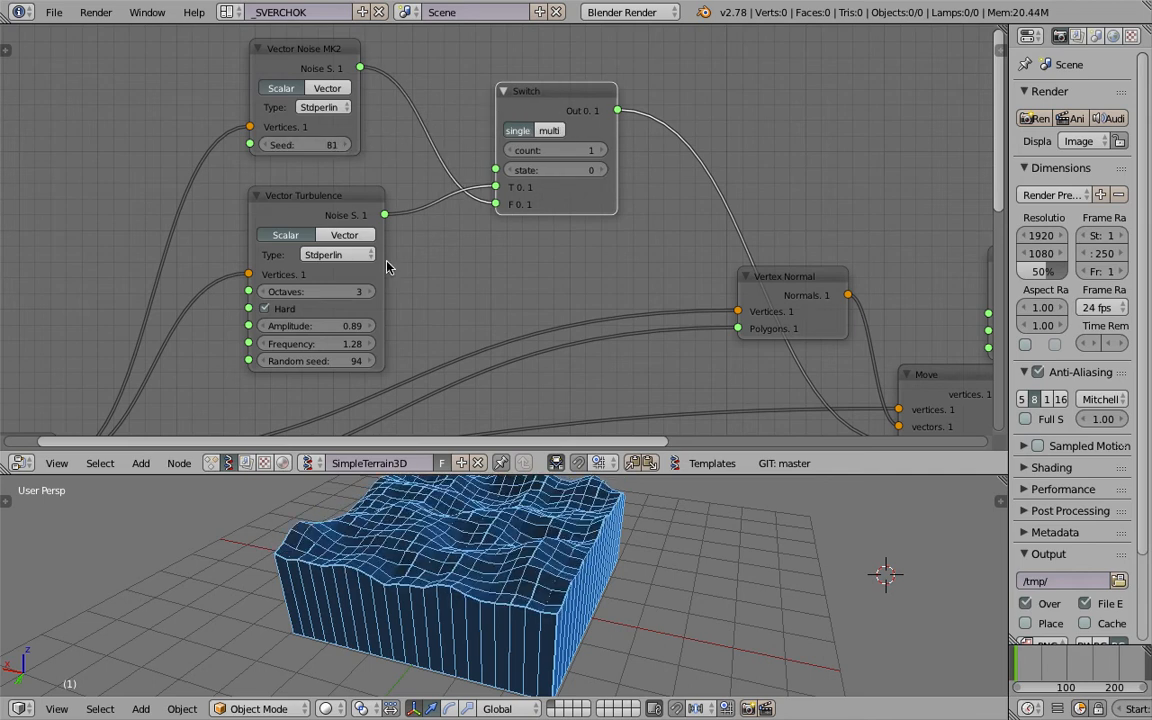
scroll(488, 275, down, 4)
middle_drag(501, 277, 508, 266)
Step: Line up Vector Noise MK2 above Vector Turbulence and group both nodes in a frame
drag(361, 100, 355, 86)
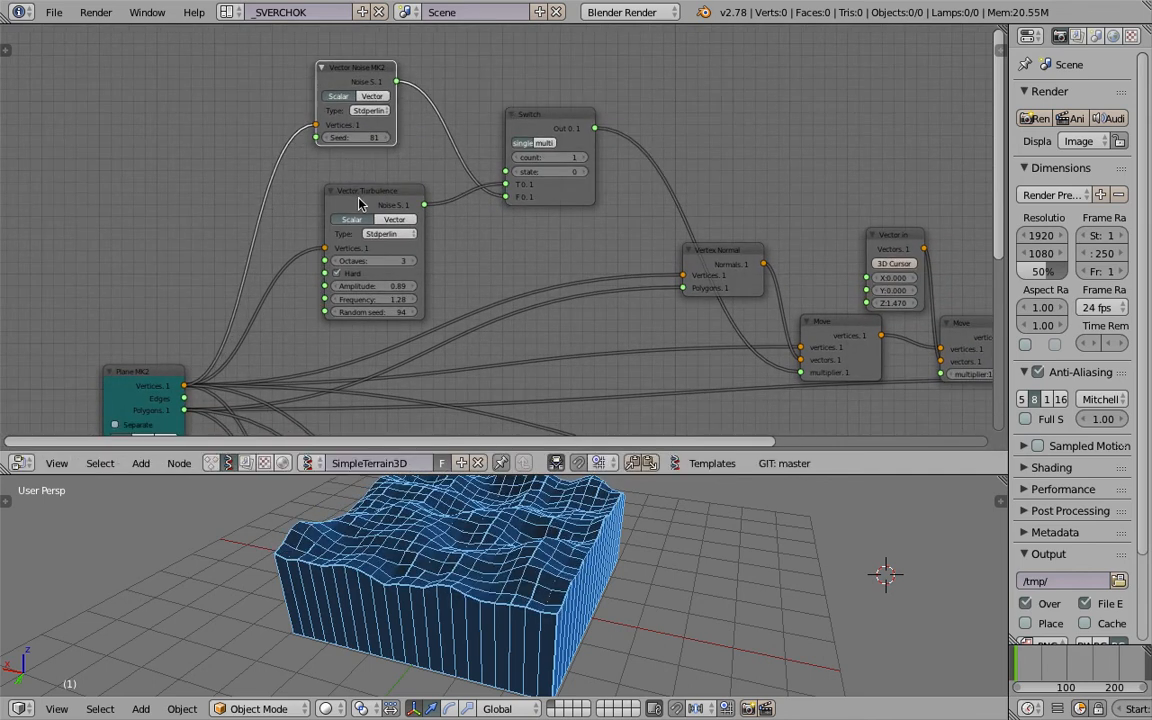
drag(357, 198, 341, 182)
drag(354, 89, 350, 63)
click(358, 187)
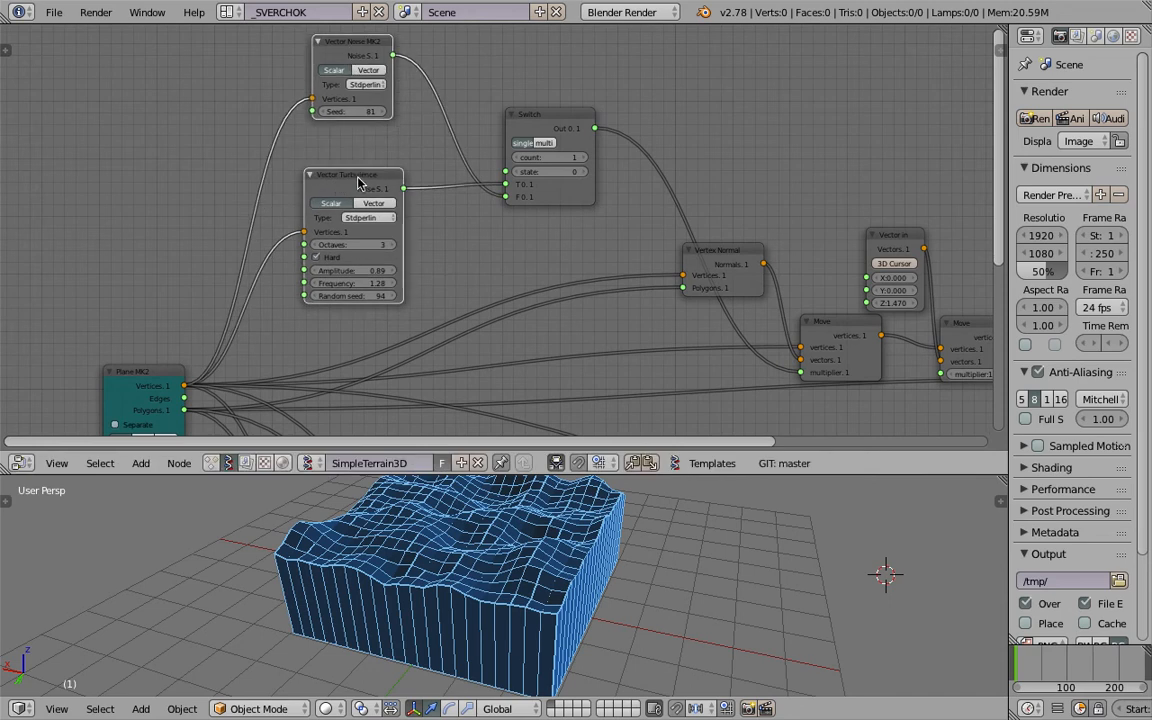
key(ctrl+j)
middle_drag(365, 188, 370, 219)
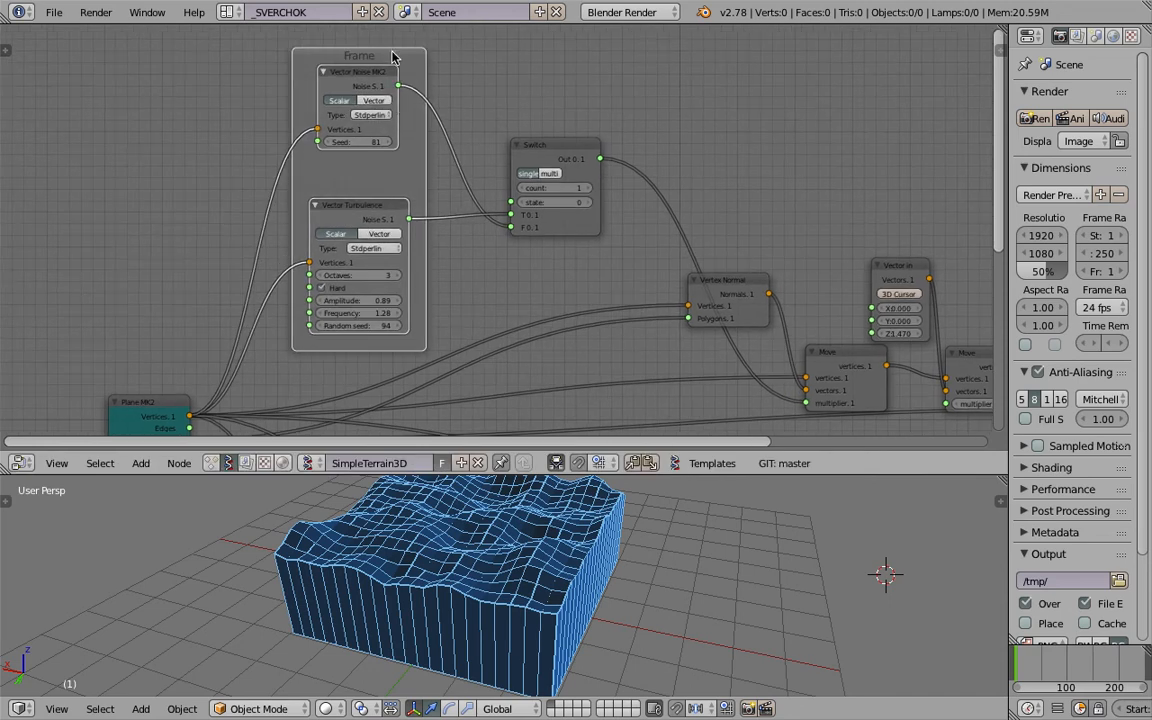
Step: Compact the noise frame, Switch, Vertex Normal, Vector in and Move nodes, and set the Vector in Z value to 1.62
drag(392, 58, 396, 43)
drag(543, 149, 516, 127)
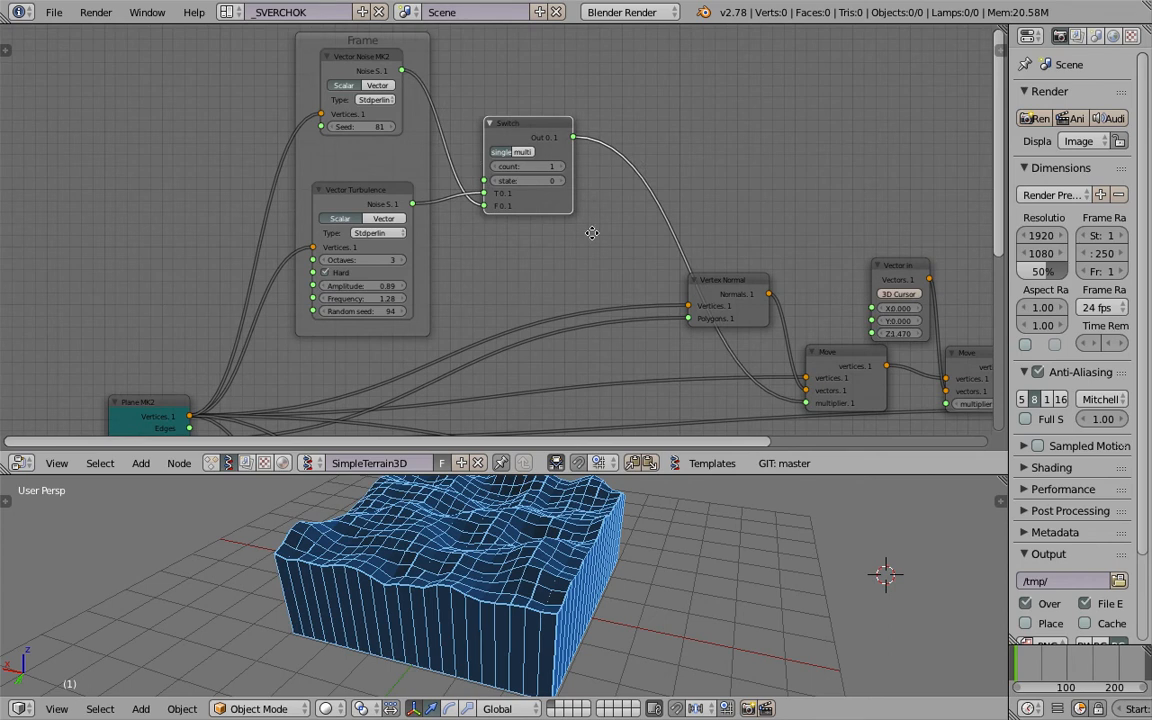
middle_drag(592, 233, 529, 160)
drag(668, 215, 592, 220)
middle_drag(721, 250, 582, 222)
drag(640, 254, 588, 252)
drag(698, 185, 665, 172)
mouse_move(772, 258)
mouse_down()
mouse_move(792, 257)
mouse_move(775, 244)
mouse_up()
mouse_move(664, 219)
mouse_down()
mouse_move(690, 219)
mouse_move(678, 219)
mouse_up()
Step: Raise the Extrude Region node slightly in the lower branch of the node tree
middle_drag(718, 566, 498, 553)
middle_drag(648, 270, 485, 167)
scroll(494, 520, down, 1)
middle_drag(403, 407, 533, 382)
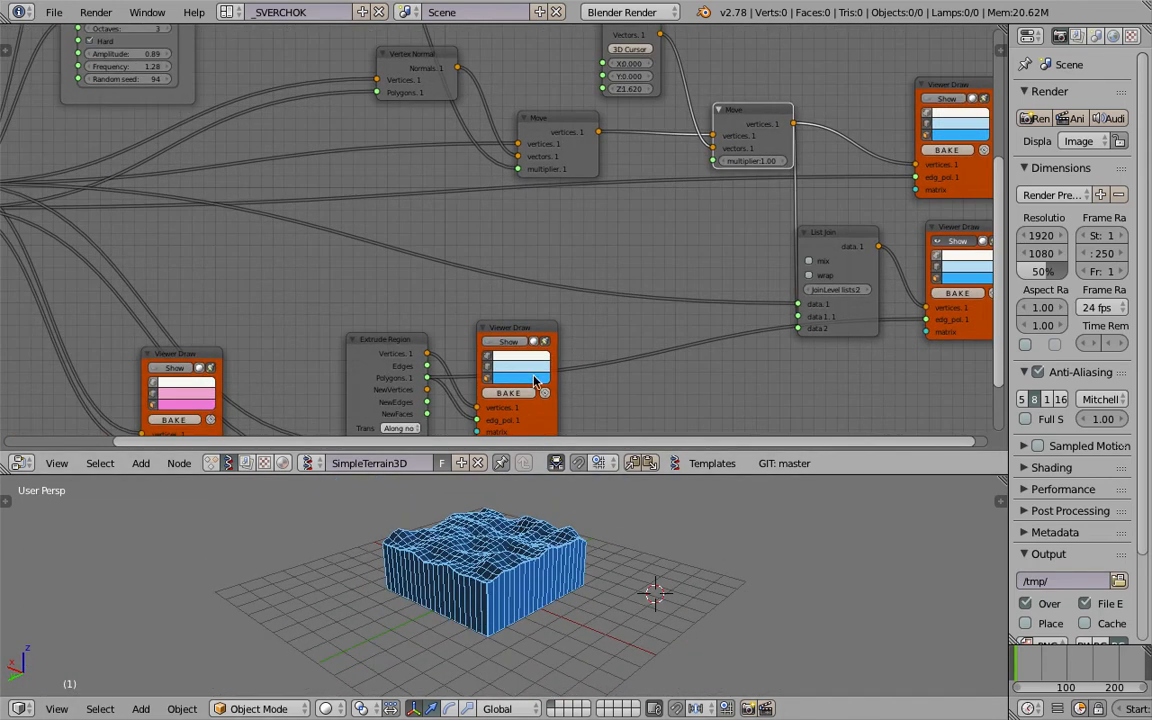
drag(394, 344, 394, 323)
Step: Enlarge the 3D viewport and frame the terrain block more closely in it
middle_drag(563, 549, 505, 526)
scroll(722, 558, up, 3)
drag(548, 475, 556, 349)
scroll(563, 398, up, 4)
middle_drag(563, 398, 477, 401)
scroll(477, 399, down, 2)
middle_drag(530, 440, 615, 350)
middle_drag(657, 182, 551, 242)
mouse_move(763, 152)
middle_down()
mouse_move(668, 172)
mouse_move(554, 161)
middle_up()
Step: Move the Viewer Draw and List Join nodes farther from the second Move node and save the file
mouse_move(638, 198)
mouse_down()
mouse_move(702, 200)
mouse_move(721, 259)
mouse_move(752, 273)
mouse_up()
drag(455, 124, 445, 112)
drag(525, 238, 559, 266)
middle_drag(507, 137, 511, 153)
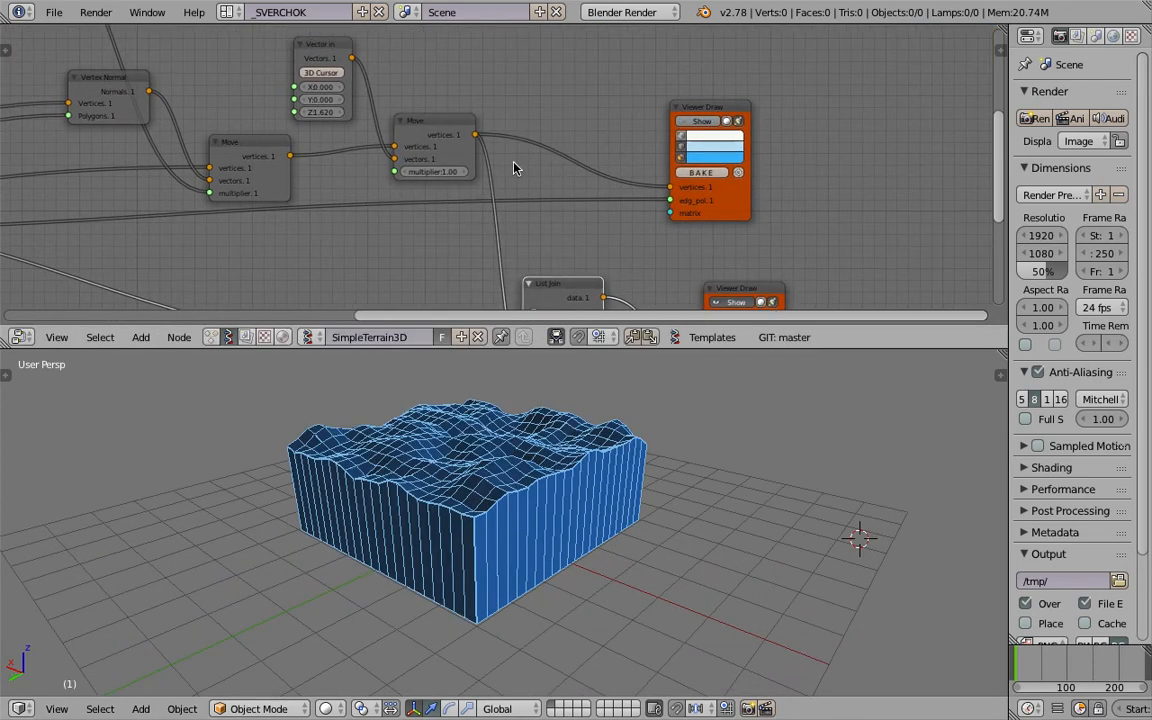
key(ctrl+s)
click(514, 166)
Step: Insert a Rotation node between the second Move and the upper Viewer Draw, and set it to Euler mode
scroll(514, 166, up, 1)
key(shift+a)
click(555, 119)
text(rota)
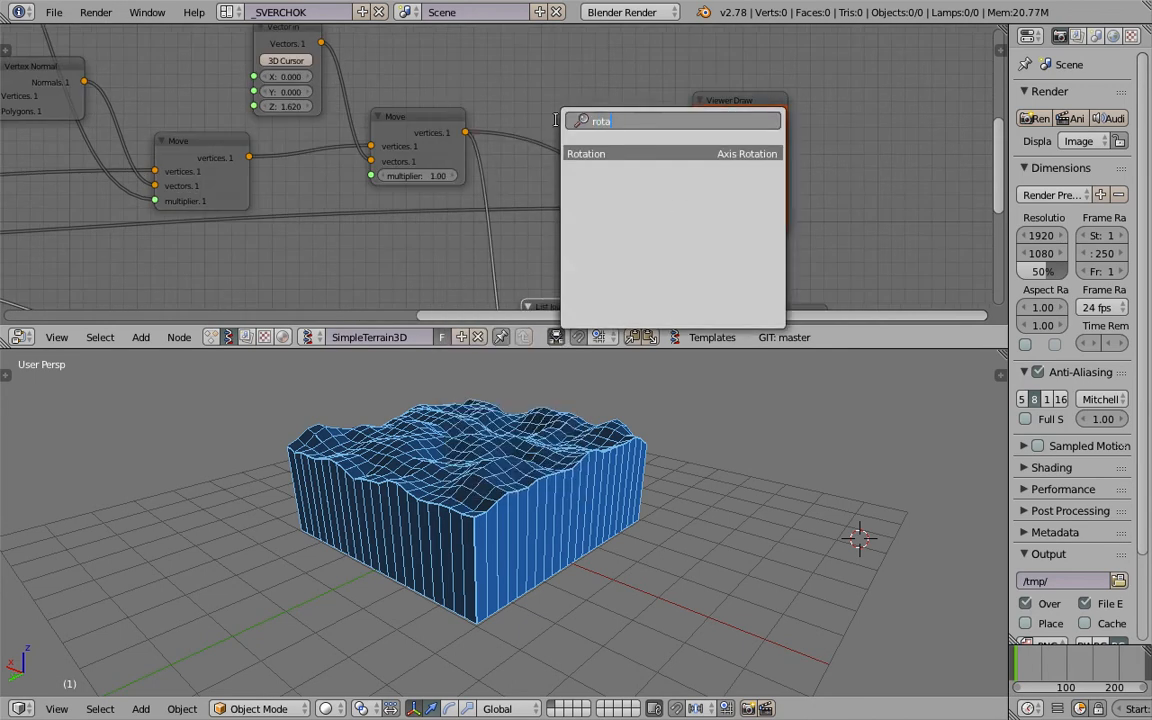
key(Return)
click(575, 101)
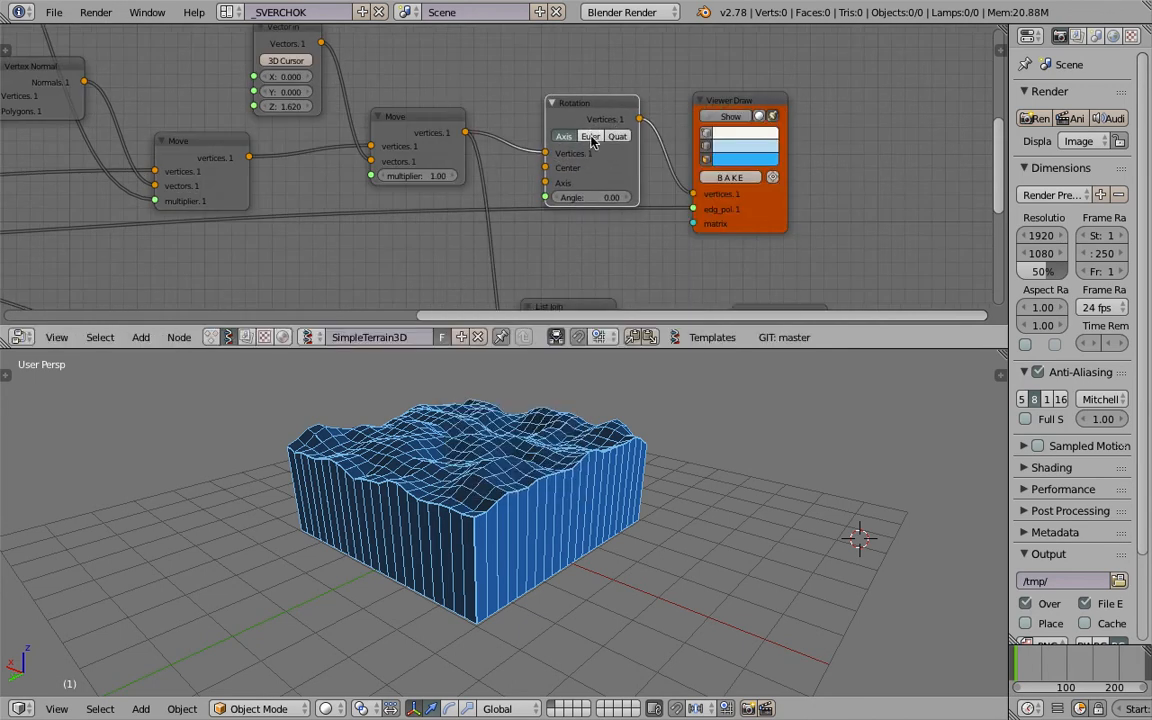
click(591, 136)
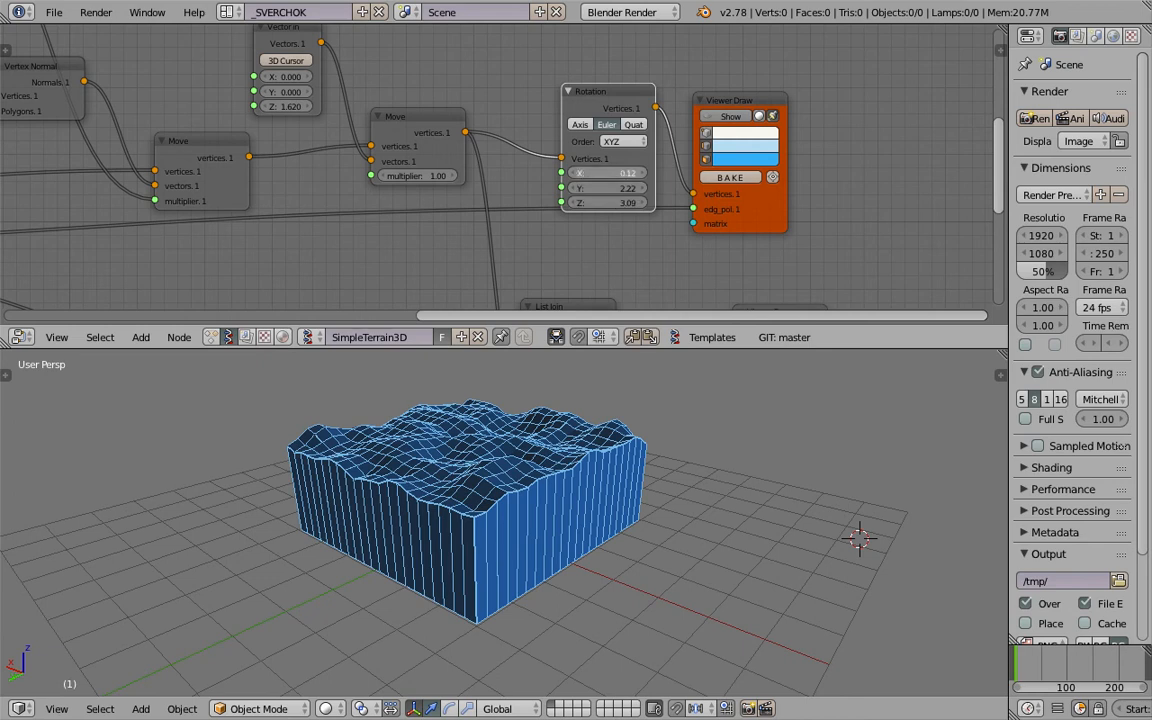
Step: Give Rotation more room beside Viewer Draw and feed its vertices into List Join in place of the second Move output
drag(730, 107, 775, 132)
scroll(775, 132, down, 3)
middle_drag(678, 305, 671, 257)
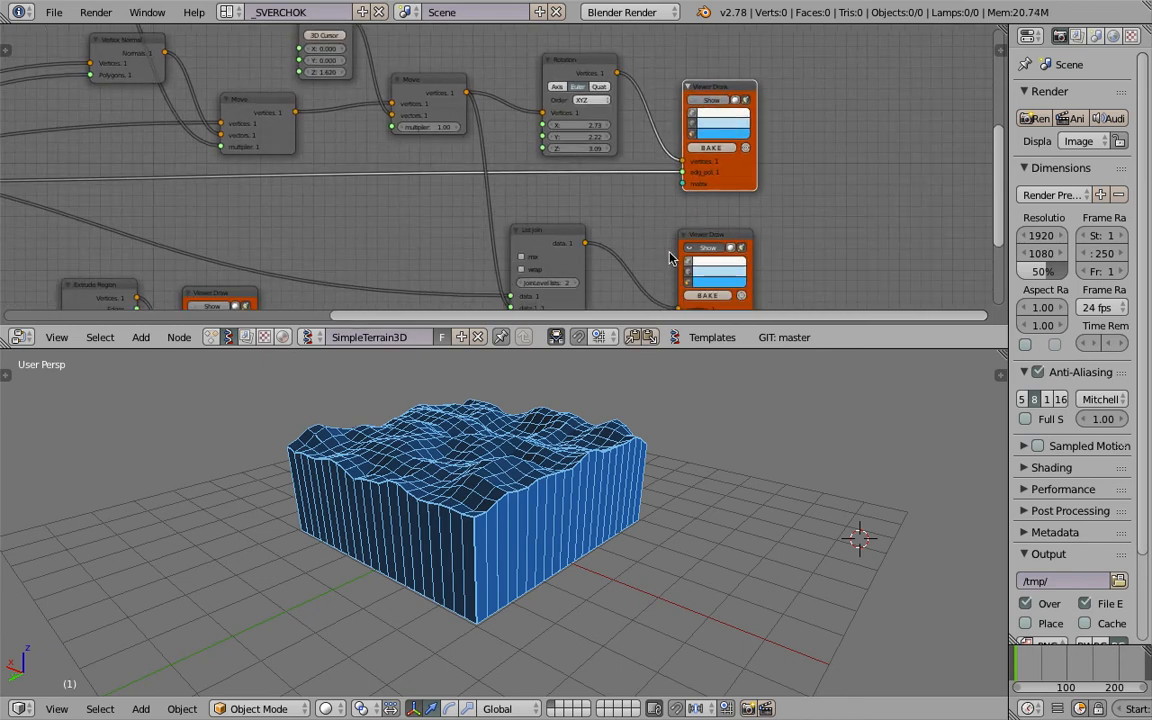
drag(681, 348, 688, 399)
drag(597, 112, 513, 358)
Step: Try rotating the joined terrain block with the Rotation node's Euler angles
drag(547, 171, 646, 171)
middle_drag(545, 549, 496, 478)
mouse_move(547, 183)
mouse_down()
mouse_move(525, 183)
mouse_move(600, 194)
mouse_move(564, 174)
mouse_up()
key(Return)
Step: Space both right-hand Viewer Draw nodes and List Join farther away from the Rotation node
drag(736, 137, 822, 129)
drag(722, 285, 892, 279)
drag(586, 293, 752, 321)
Step: Move Rotation farther from the second Move, try its Axis mode, and return it to Euler with X at 0
scroll(644, 262, up, 3)
click(550, 134)
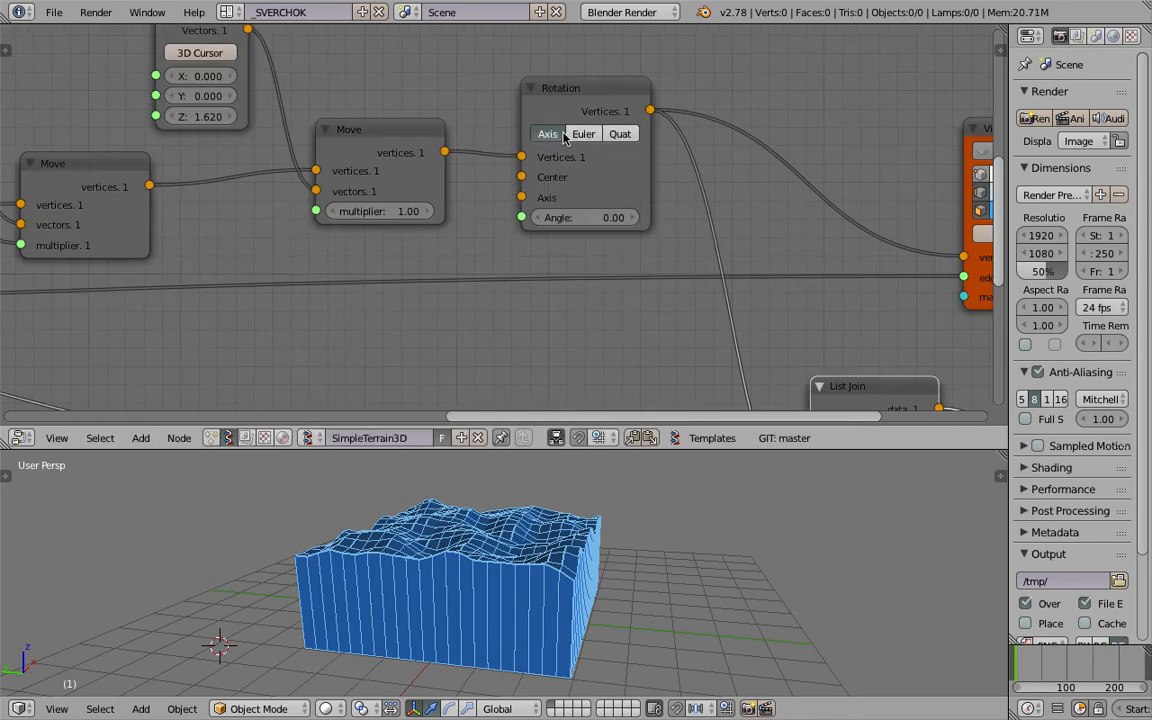
drag(580, 93, 663, 100)
middle_drag(622, 194, 627, 219)
drag(618, 219, 652, 222)
click(681, 157)
middle_drag(515, 546, 762, 522)
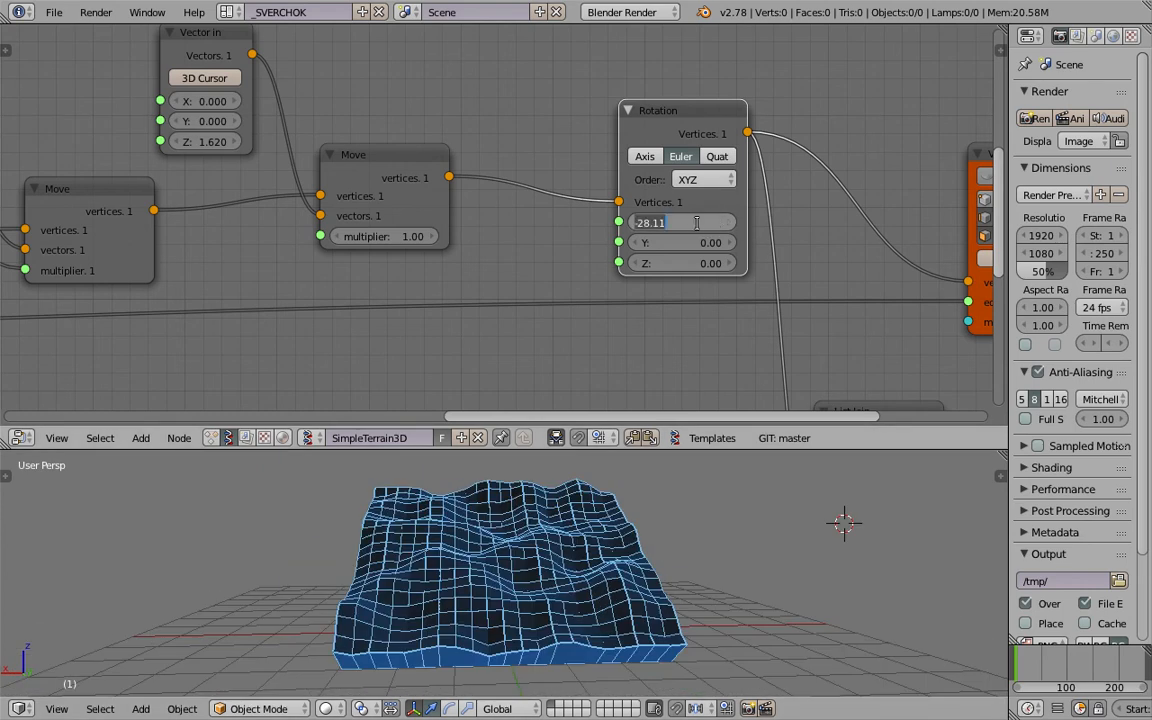
key(Return)
Step: Shift Vector Turbulence within its frame and move the whole noise frame farther from the Switch node
scroll(660, 590, down, 4)
middle_drag(660, 590, 545, 528)
scroll(583, 233, down, 4)
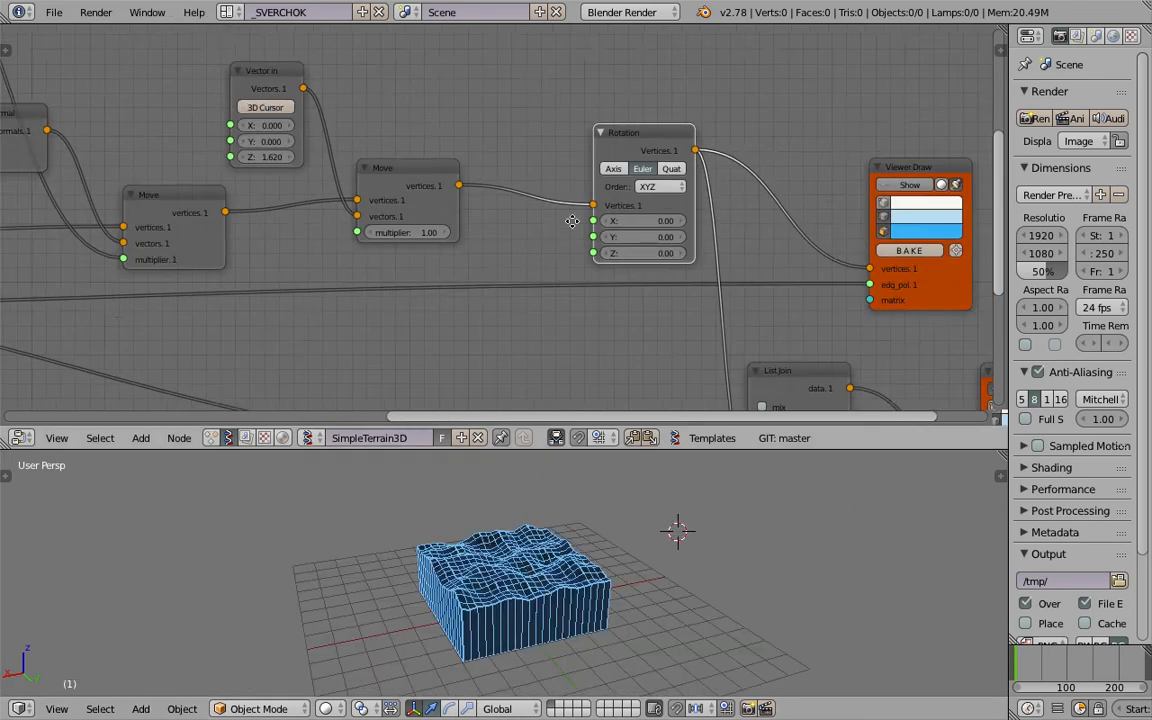
scroll(583, 233, down, 3)
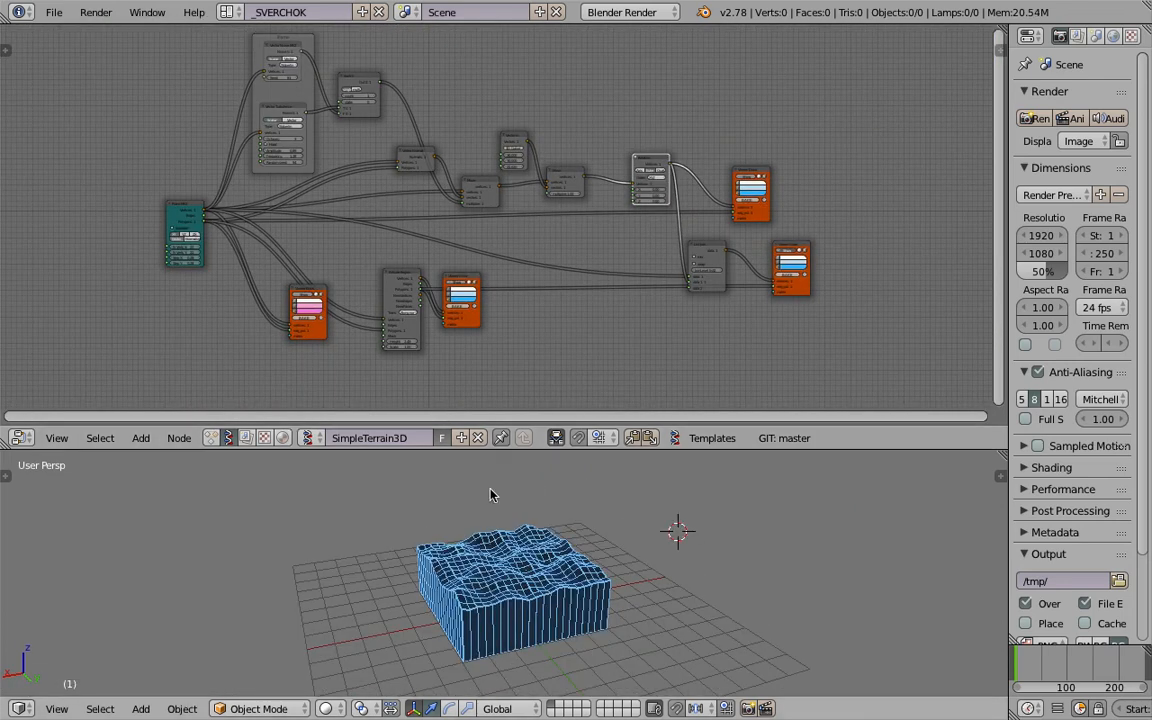
middle_drag(541, 594, 480, 560)
scroll(380, 167, up, 5)
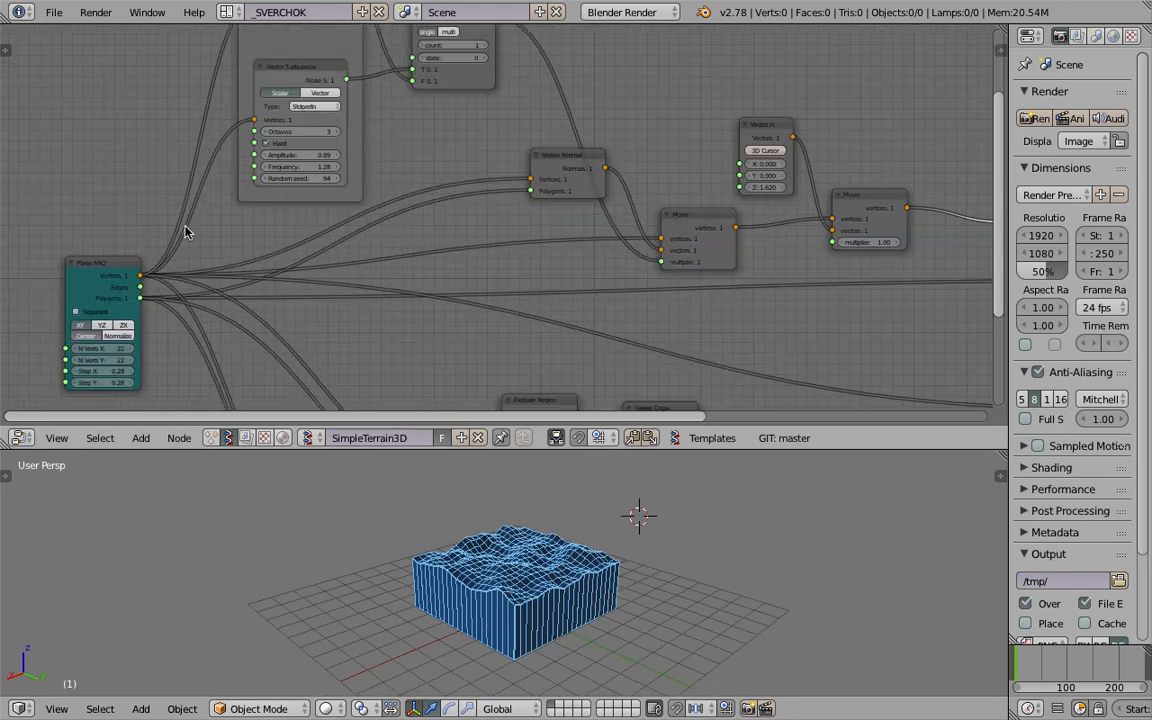
middle_drag(238, 127, 275, 260)
scroll(275, 260, up, 3)
drag(321, 203, 302, 195)
middle_drag(303, 102, 298, 159)
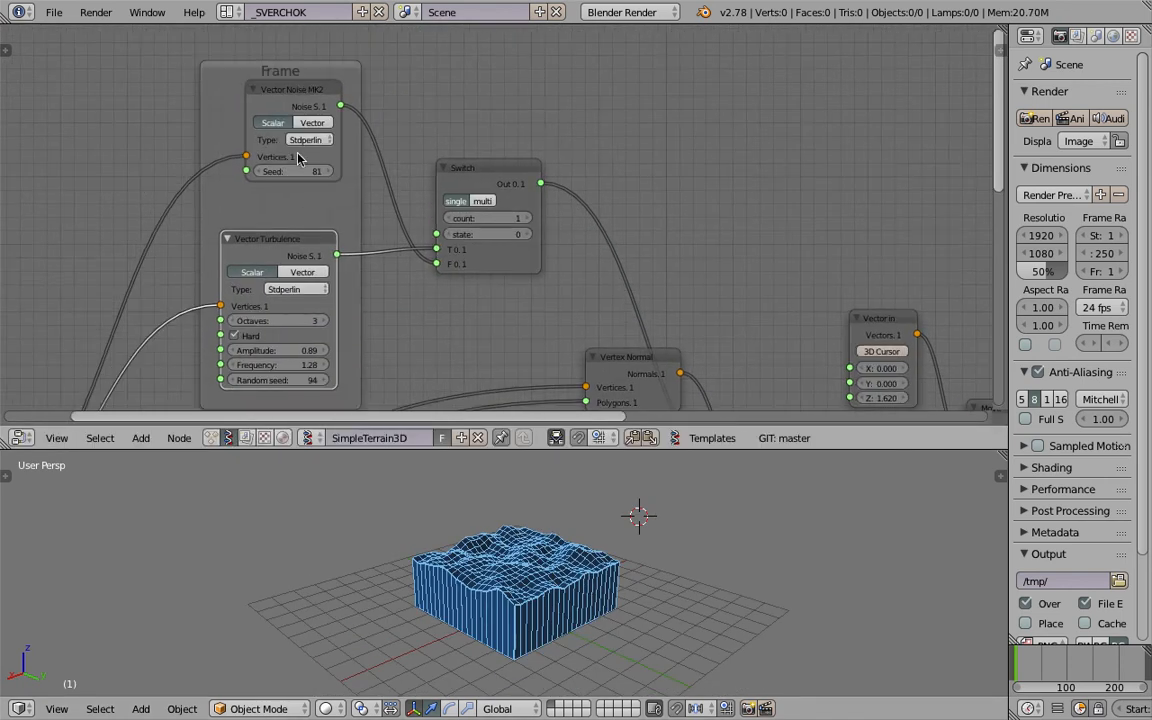
drag(292, 76, 271, 57)
Step: Move the Extrude Region node and the pink Viewer Draw node nearer to the Plane MK2 side of the tree
scroll(420, 190, down, 3)
middle_drag(469, 189, 434, 127)
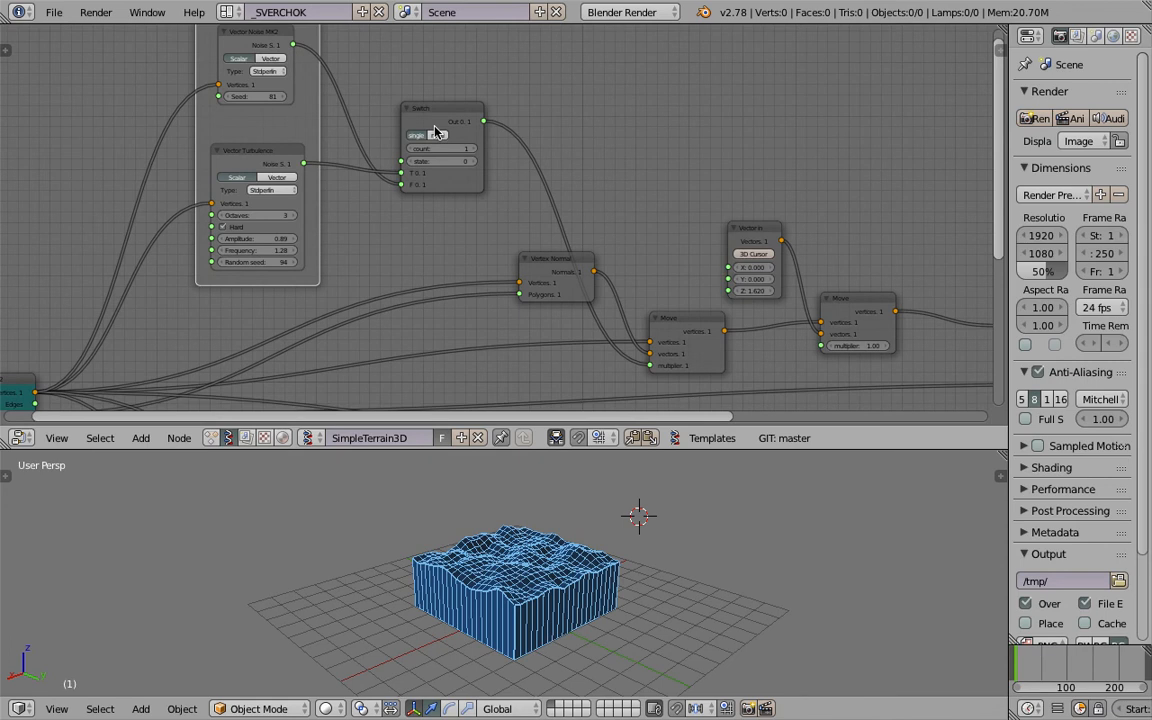
middle_drag(549, 211, 475, 105)
scroll(650, 268, down, 2)
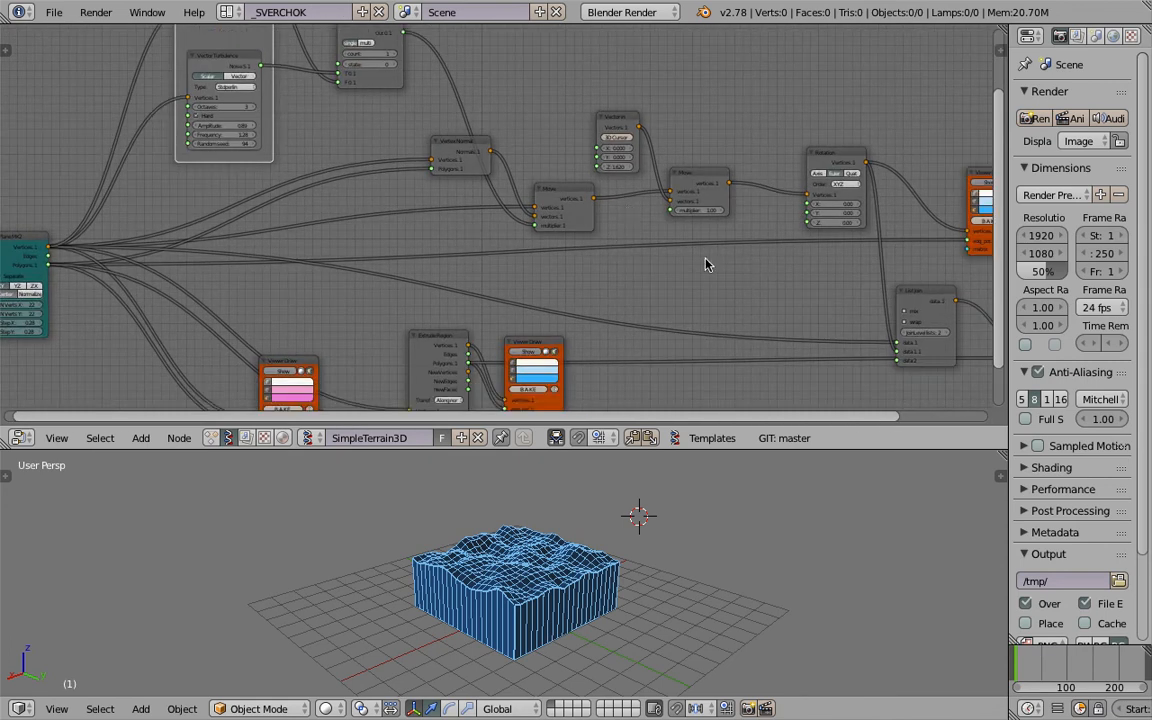
scroll(705, 264, down, 1)
scroll(710, 239, down, 1)
click(445, 308)
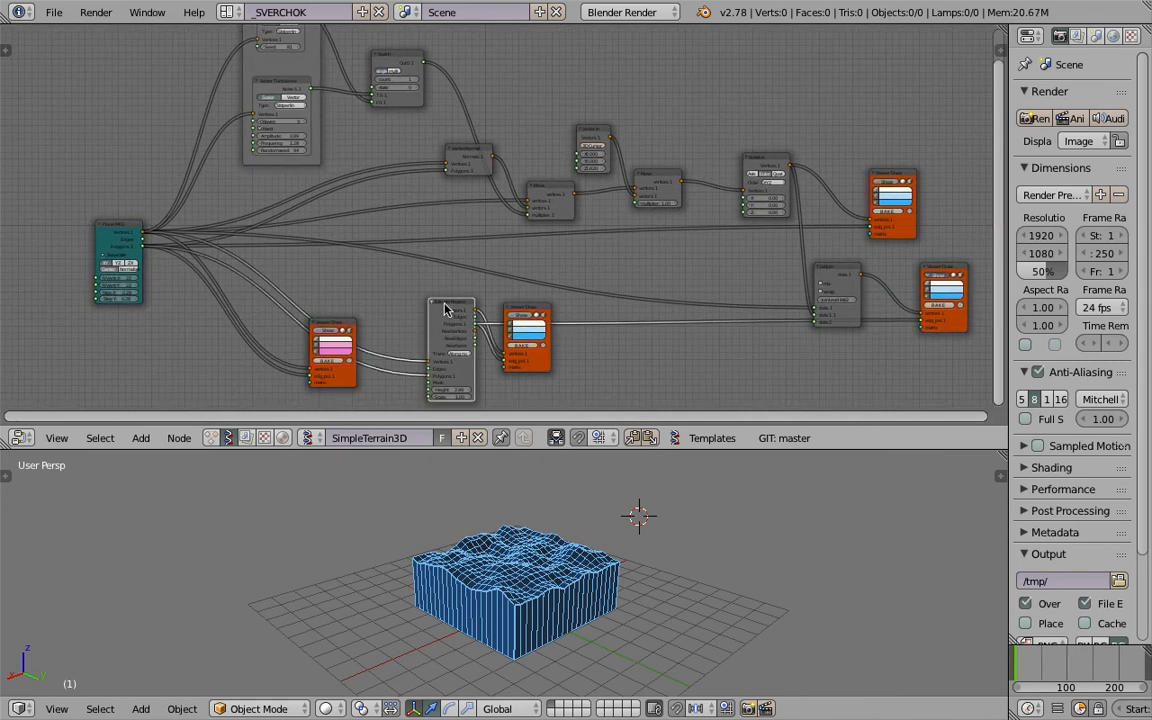
drag(445, 308, 422, 298)
key(g)
click(329, 321)
drag(331, 322, 253, 309)
Step: Examine the complete node tree and the finished terrain block from several angles
middle_drag(574, 345, 568, 347)
middle_drag(590, 553, 448, 568)
middle_drag(496, 305, 482, 331)
middle_drag(573, 321, 589, 321)
mouse_move(700, 520)
middle_down()
mouse_move(684, 481)
mouse_move(509, 519)
mouse_move(477, 503)
mouse_move(619, 551)
middle_up()
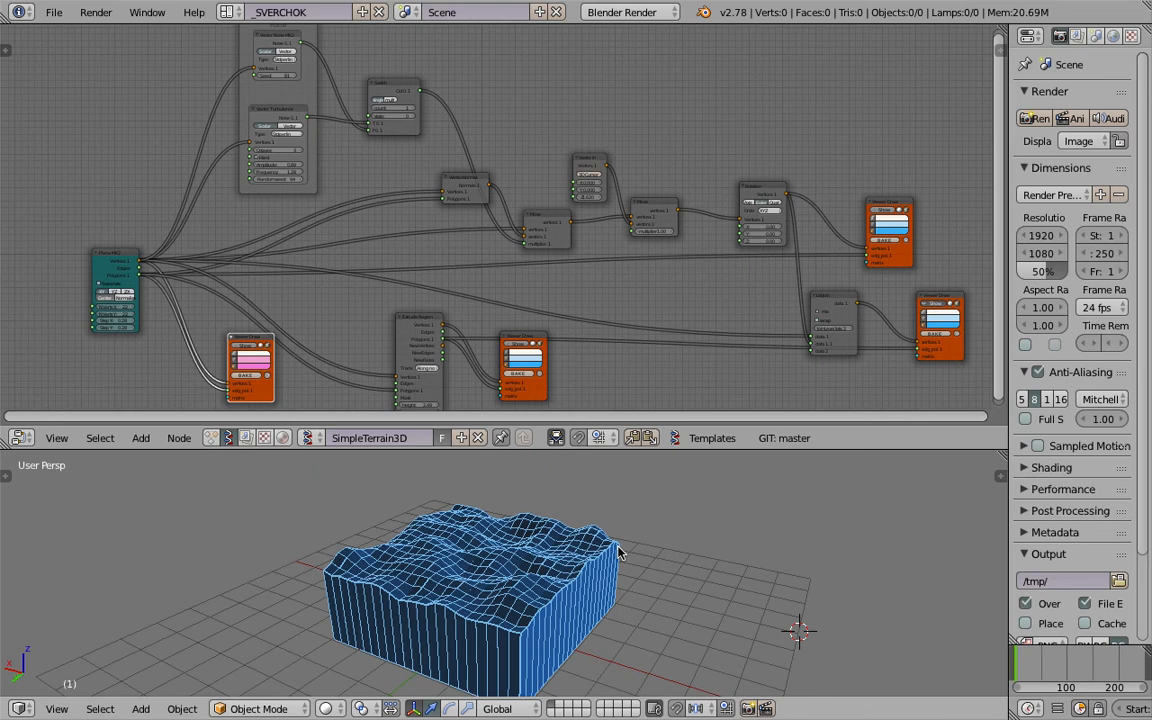
middle_drag(618, 552, 445, 600)
Step: Move Extrude Region closer to the pink Viewer Draw and pull its blue Viewer Draw slightly toward it
scroll(460, 370, up, 4)
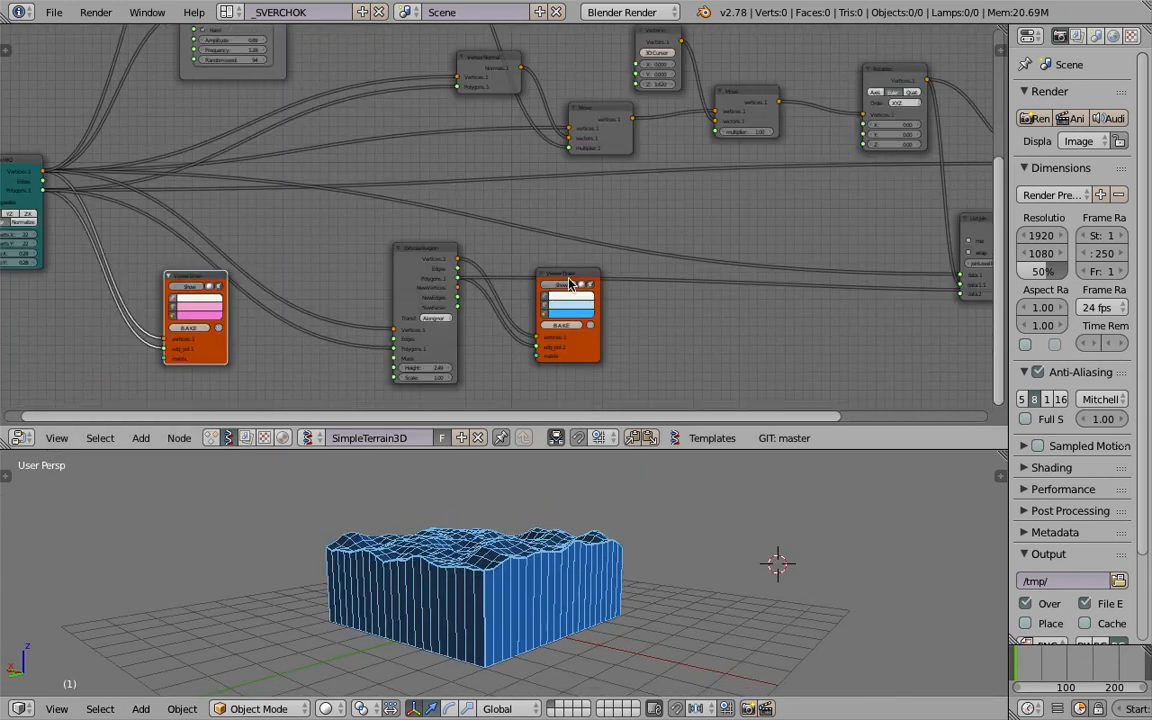
scroll(407, 266, up, 1)
drag(407, 264, 286, 269)
drag(614, 294, 574, 298)
scroll(580, 300, down, 1)
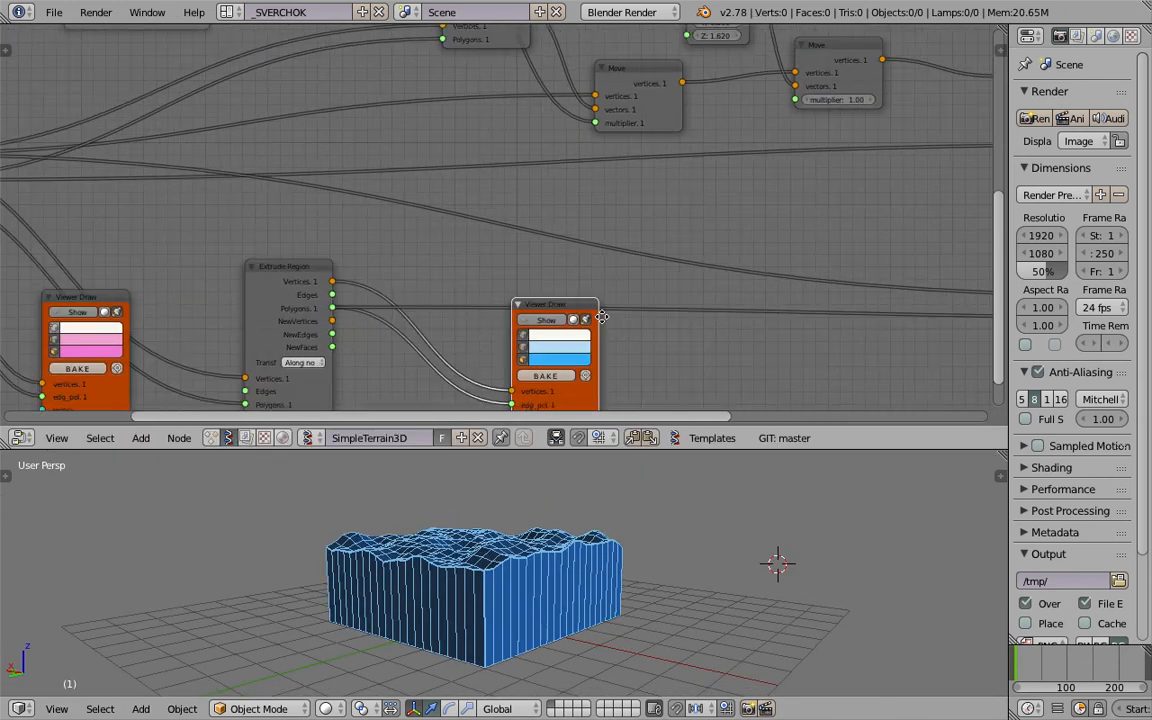
Step: Raise List Join clear of the polygon link, move the upper Viewer Draw up, and review the whole node tree
scroll(700, 295, down, 2)
middle_drag(860, 291, 590, 284)
scroll(714, 274, down, 5)
drag(708, 214, 711, 190)
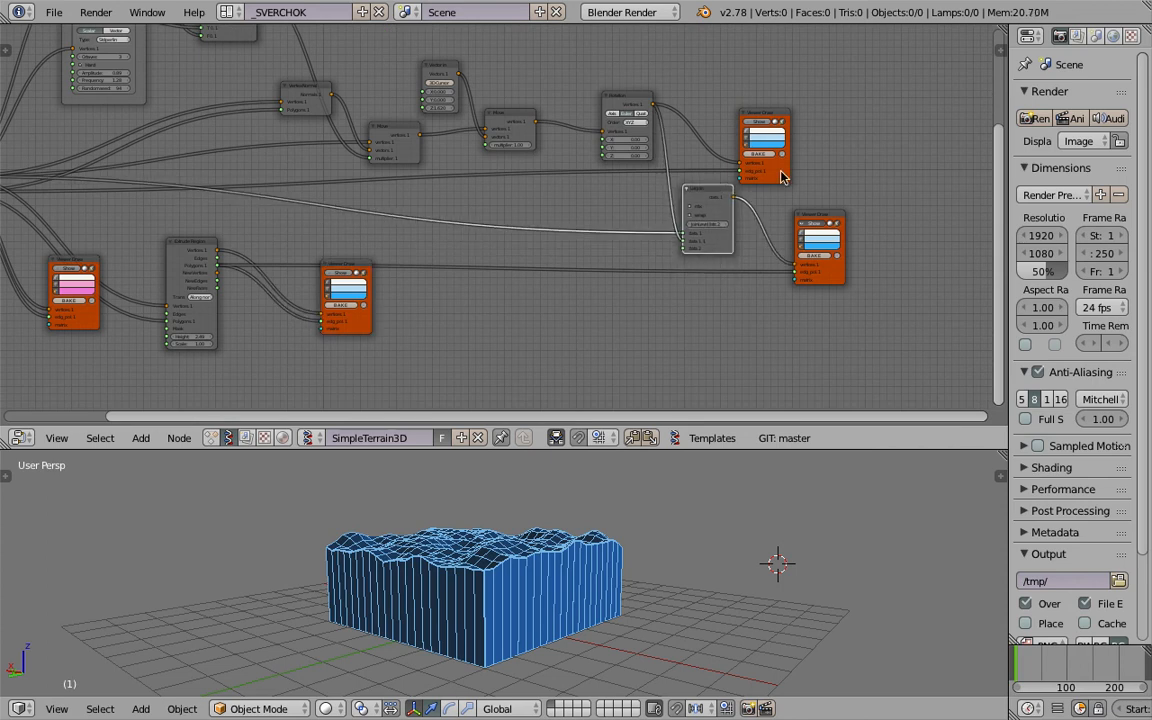
drag(779, 179, 782, 147)
middle_drag(735, 204, 850, 234)
scroll(780, 260, down, 2)
middle_drag(775, 264, 768, 284)
middle_drag(534, 275, 532, 283)
middle_drag(590, 540, 613, 553)
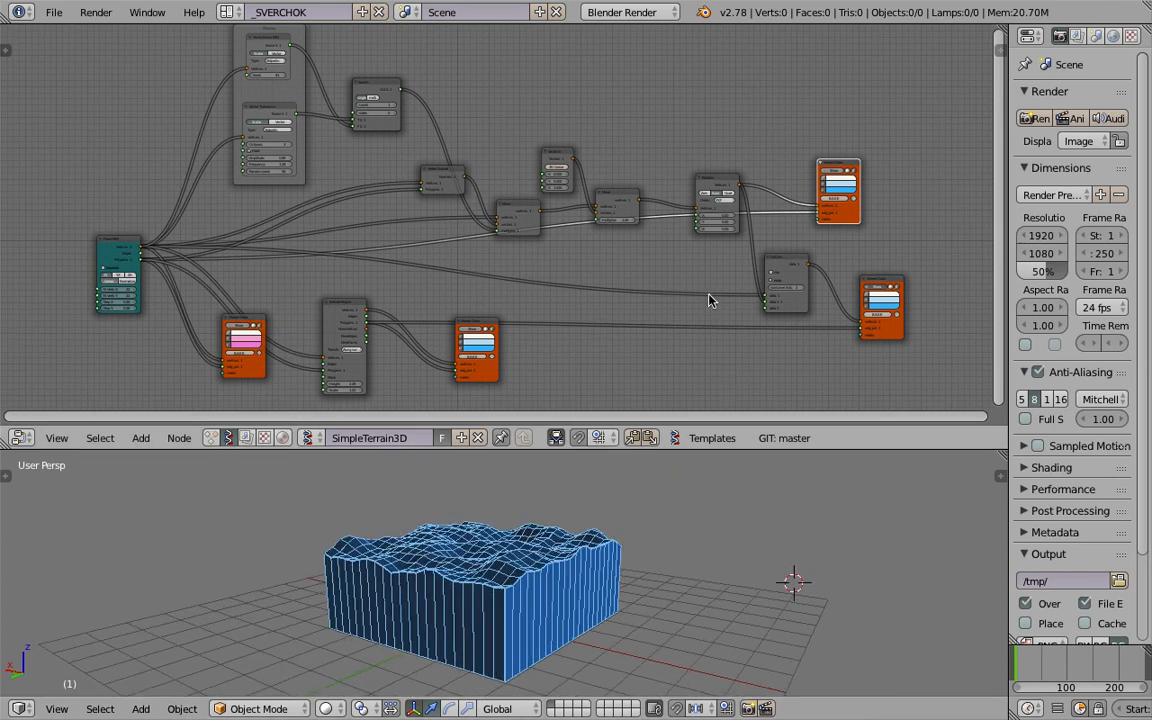
middle_drag(602, 314, 593, 320)
scroll(593, 320, down, 1)
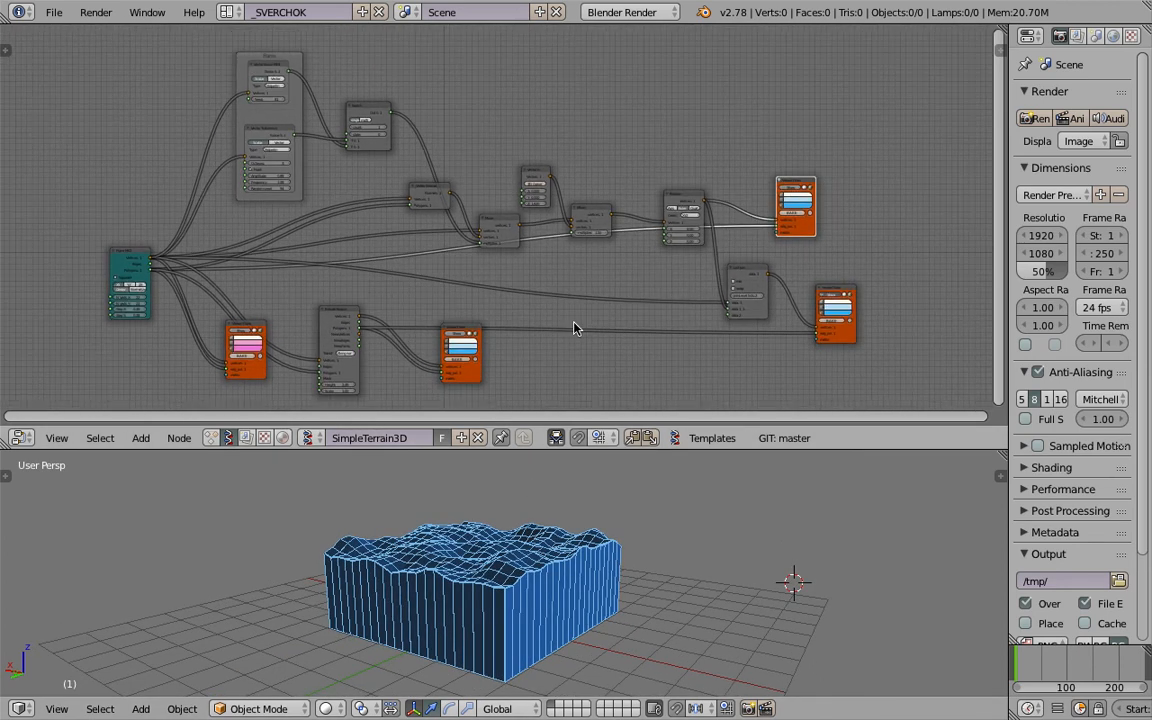